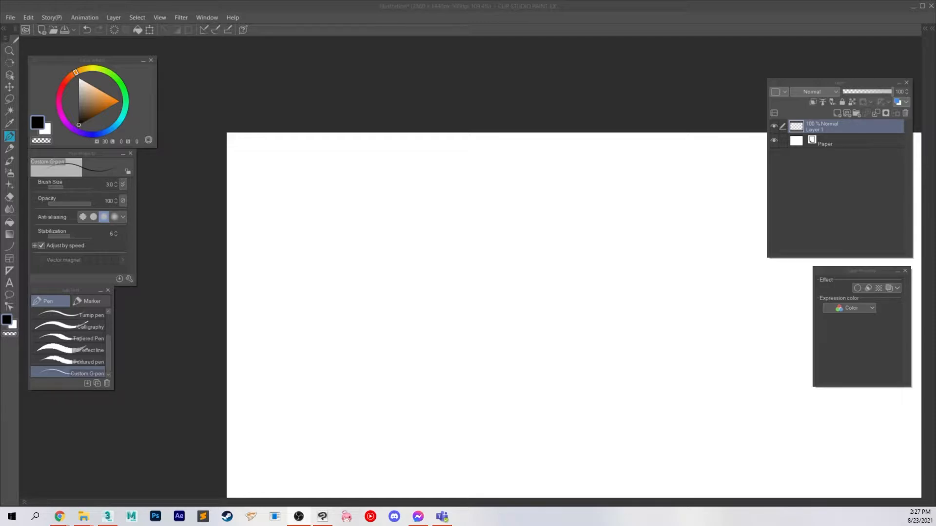
# - Handwrite the bed sizes Twin, Queen and King as a list in the canvas's upper area
pyautogui.moveTo(259, 165)
pyautogui.mouseDown()
pyautogui.moveTo(259, 173)
pyautogui.moveTo(267, 158)
pyautogui.moveTo(276, 170)
pyautogui.moveTo(298, 165)
pyautogui.mouseUp()
pyautogui.moveTo(261, 194)
pyautogui.mouseDown()
pyautogui.moveTo(264, 184)
pyautogui.moveTo(302, 196)
pyautogui.moveTo(310, 183)
pyautogui.moveTo(259, 230)
pyautogui.mouseUp()
pyautogui.moveTo(258, 220)
pyautogui.mouseDown()
pyautogui.moveTo(264, 215)
pyautogui.moveTo(270, 232)
pyautogui.moveTo(305, 221)
pyautogui.mouseUp()
# - Handwrite the colour list Black, White, Gold and Pink beside the bed sizes
pyautogui.moveTo(352, 155)
pyautogui.mouseDown()
pyautogui.moveTo(350, 174)
pyautogui.moveTo(385, 172)
pyautogui.mouseUp()
pyautogui.moveTo(389, 149)
pyautogui.mouseDown()
pyautogui.moveTo(388, 173)
pyautogui.moveTo(403, 170)
pyautogui.moveTo(375, 174)
pyautogui.moveTo(379, 200)
pyautogui.moveTo(412, 197)
pyautogui.moveTo(373, 228)
pyautogui.moveTo(390, 230)
pyautogui.moveTo(399, 216)
pyautogui.moveTo(408, 233)
pyautogui.moveTo(361, 266)
pyautogui.mouseUp()
pyautogui.moveTo(356, 246); pyautogui.dragTo(394, 266)
pyautogui.moveTo(394, 261); pyautogui.dragTo(414, 267)
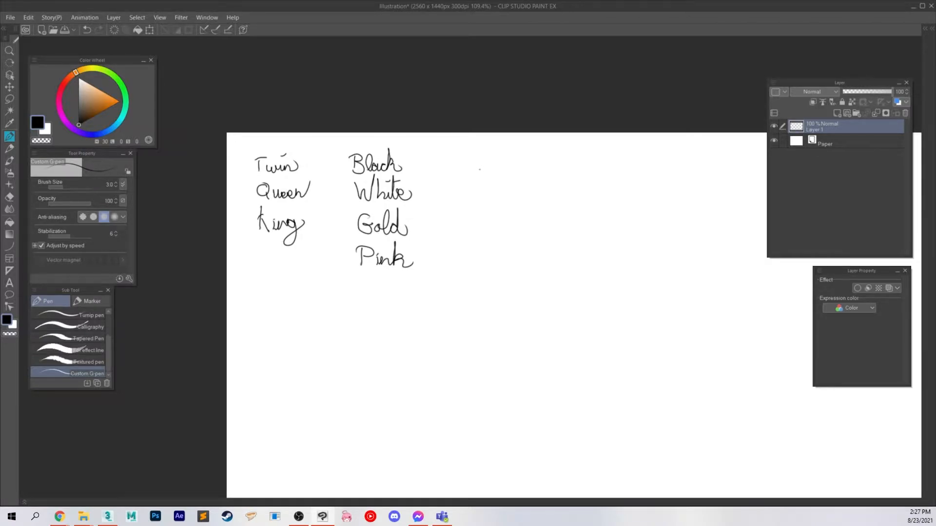
# - Handwrite the camera names StraightOn and L45 beside the colours, followed by the note "3 scenes"
pyautogui.moveTo(488, 156)
pyautogui.mouseDown()
pyautogui.moveTo(479, 178)
pyautogui.moveTo(495, 155)
pyautogui.moveTo(506, 174)
pyautogui.moveTo(532, 168)
pyautogui.moveTo(521, 189)
pyautogui.moveTo(543, 168)
pyautogui.moveTo(558, 174)
pyautogui.moveTo(548, 154)
pyautogui.mouseUp()
pyautogui.moveTo(572, 151)
pyautogui.mouseDown()
pyautogui.moveTo(563, 157)
pyautogui.moveTo(579, 155)
pyautogui.moveTo(599, 175)
pyautogui.mouseUp()
pyautogui.moveTo(483, 195)
pyautogui.mouseDown()
pyautogui.moveTo(496, 220)
pyautogui.moveTo(516, 208)
pyautogui.moveTo(513, 222)
pyautogui.moveTo(520, 201)
pyautogui.moveTo(522, 217)
pyautogui.mouseUp()
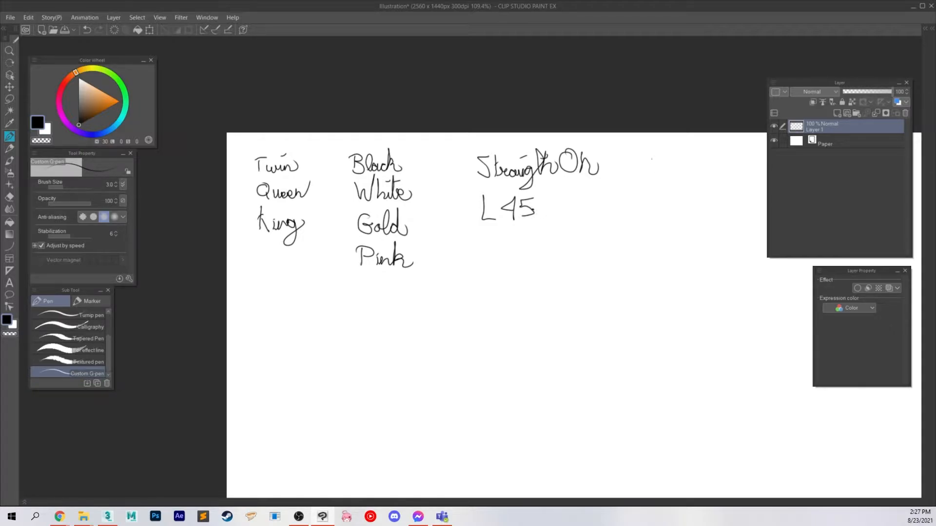
pyautogui.moveTo(648, 155)
pyautogui.mouseDown()
pyautogui.moveTo(660, 162)
pyautogui.moveTo(649, 174)
pyautogui.moveTo(723, 177)
pyautogui.moveTo(738, 166)
pyautogui.mouseUp()
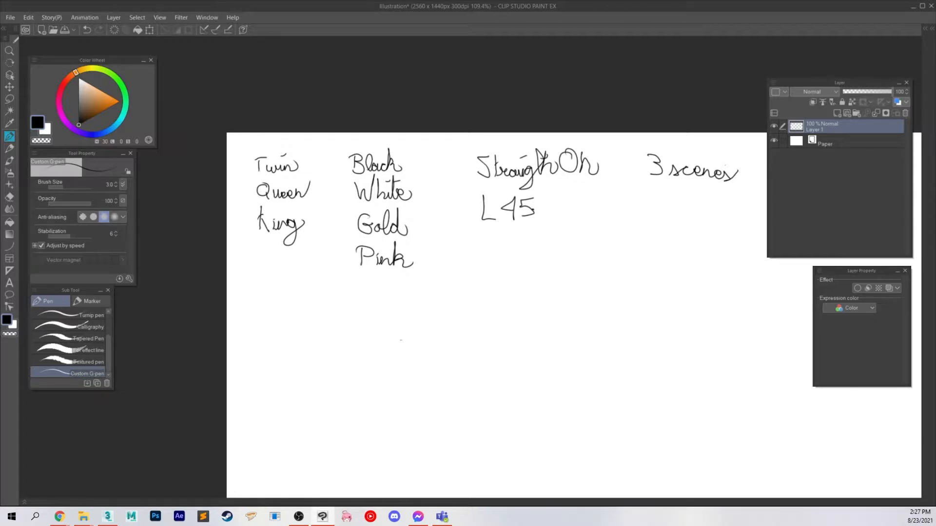
# - Below the lists, write "Frame 0 - 3" and number the Twin colours Black 0, W 1, G 2 and P 3
pyautogui.scroll(-2, 418, 370)
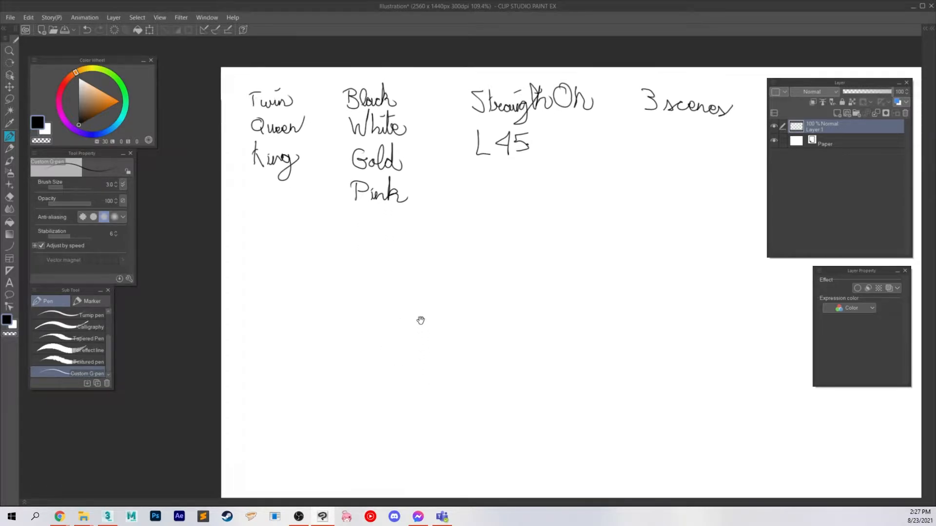
pyautogui.moveTo(269, 277)
pyautogui.mouseDown()
pyautogui.moveTo(281, 262)
pyautogui.moveTo(294, 282)
pyautogui.moveTo(321, 281)
pyautogui.moveTo(339, 260)
pyautogui.moveTo(378, 275)
pyautogui.mouseUp()
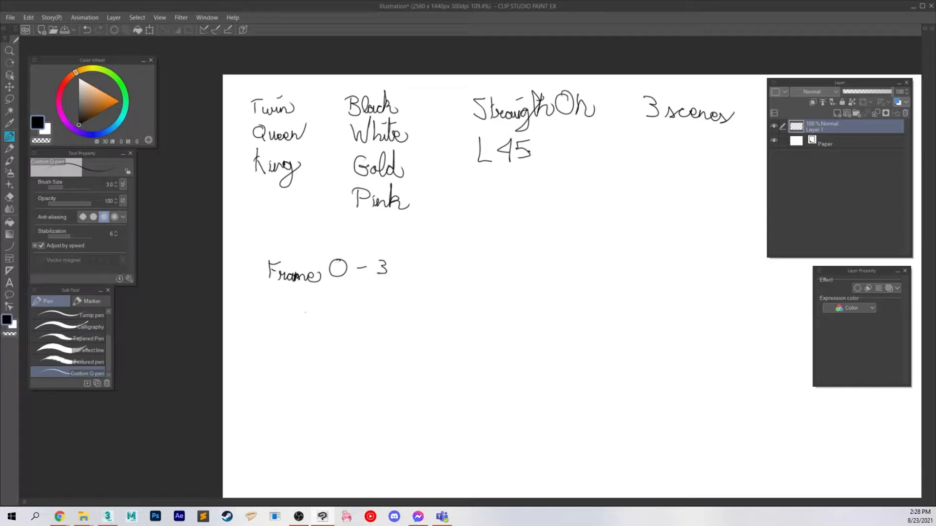
pyautogui.moveTo(302, 299)
pyautogui.mouseDown()
pyautogui.moveTo(304, 316)
pyautogui.moveTo(310, 295)
pyautogui.moveTo(314, 317)
pyautogui.moveTo(328, 310)
pyautogui.moveTo(348, 322)
pyautogui.moveTo(365, 299)
pyautogui.moveTo(378, 318)
pyautogui.moveTo(387, 296)
pyautogui.moveTo(398, 318)
pyautogui.moveTo(416, 301)
pyautogui.mouseUp()
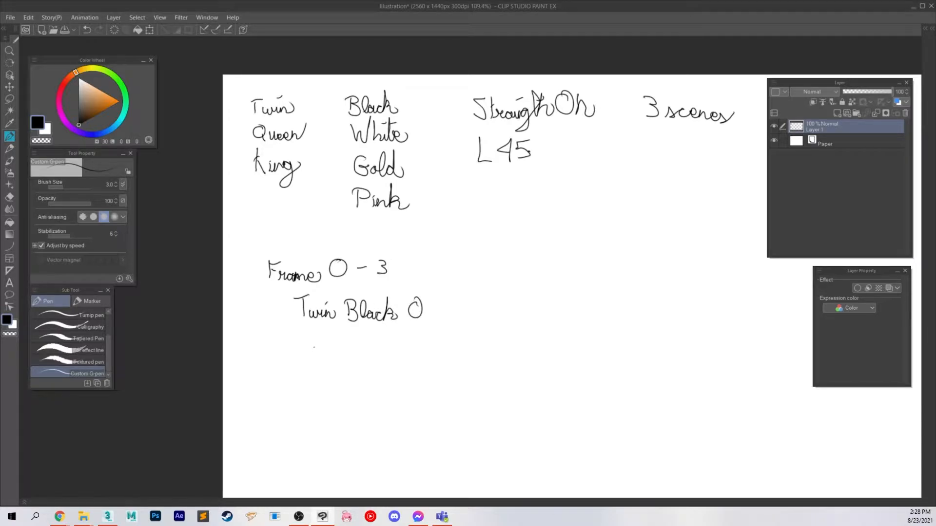
pyautogui.moveTo(349, 334)
pyautogui.mouseDown()
pyautogui.moveTo(357, 355)
pyautogui.moveTo(366, 330)
pyautogui.mouseUp()
pyautogui.moveTo(420, 347); pyautogui.dragTo(419, 353)
pyautogui.moveTo(364, 370)
pyautogui.mouseDown()
pyautogui.moveTo(356, 373)
pyautogui.moveTo(369, 384)
pyautogui.moveTo(430, 384)
pyautogui.mouseUp()
pyautogui.moveTo(351, 401)
pyautogui.mouseDown()
pyautogui.moveTo(353, 417)
pyautogui.moveTo(428, 409)
pyautogui.moveTo(421, 417)
pyautogui.mouseUp()
# - Write a Queen column beside the Twin one, assigning B, W, G and P the frames 4, 5, 6 and 7
pyautogui.moveTo(507, 428)
pyautogui.mouseDown()
pyautogui.moveTo(509, 418)
pyautogui.moveTo(441, 346)
pyautogui.mouseUp()
pyautogui.moveTo(498, 301); pyautogui.dragTo(501, 334)
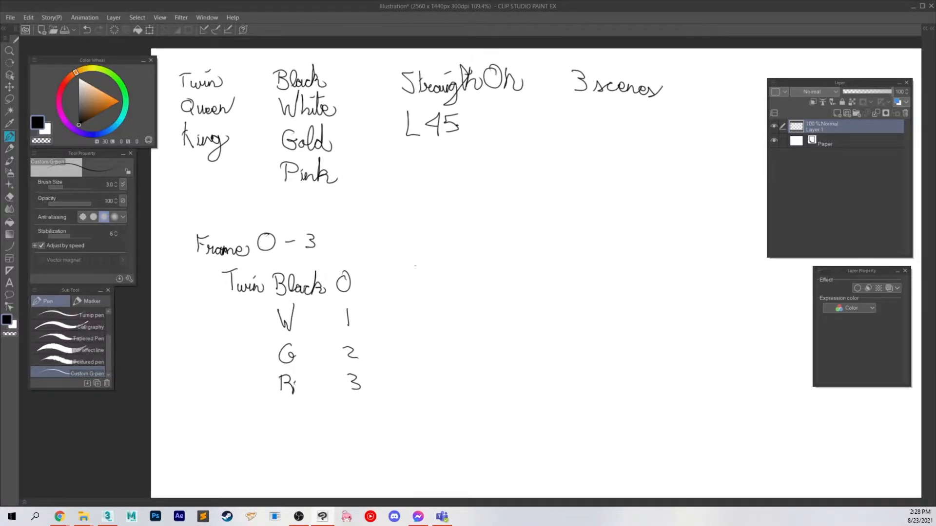
pyautogui.moveTo(416, 265)
pyautogui.mouseDown()
pyautogui.moveTo(403, 273)
pyautogui.moveTo(422, 298)
pyautogui.moveTo(491, 295)
pyautogui.moveTo(493, 326)
pyautogui.moveTo(505, 309)
pyautogui.mouseUp()
pyautogui.moveTo(497, 343)
pyautogui.mouseDown()
pyautogui.moveTo(495, 383)
pyautogui.moveTo(493, 377)
pyautogui.mouseUp()
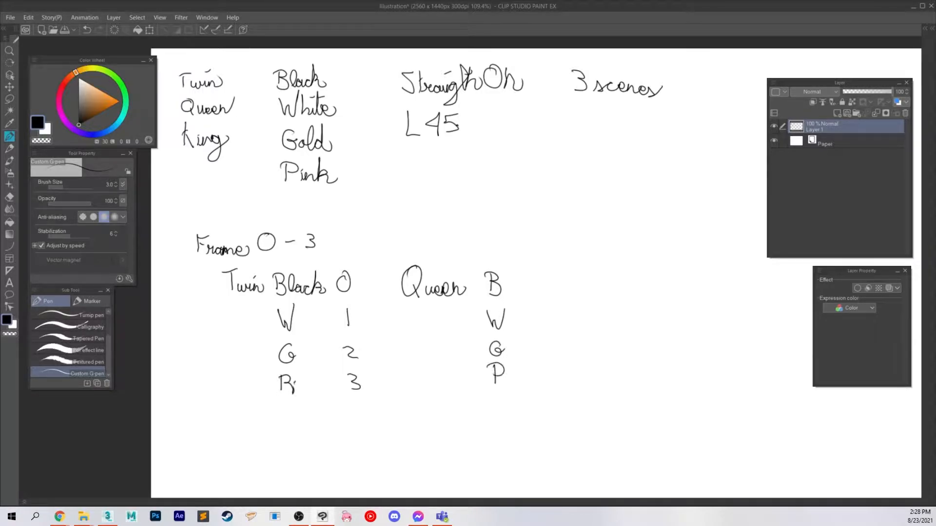
pyautogui.moveTo(533, 276)
pyautogui.mouseDown()
pyautogui.moveTo(533, 354)
pyautogui.moveTo(550, 368)
pyautogui.moveTo(542, 386)
pyautogui.mouseUp()
# - Write a King column beside the Queen one, assigning its four colours the frames 8, 9, 10 and 11
pyautogui.moveTo(681, 420); pyautogui.dragTo(576, 424)
pyautogui.moveTo(491, 275)
pyautogui.mouseDown()
pyautogui.moveTo(492, 296)
pyautogui.moveTo(514, 287)
pyautogui.moveTo(522, 315)
pyautogui.mouseUp()
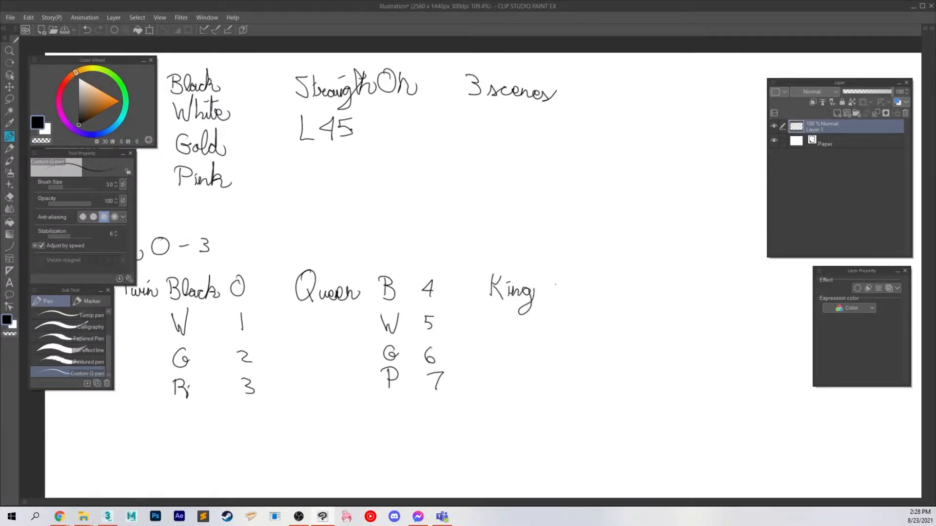
pyautogui.moveTo(551, 277)
pyautogui.mouseDown()
pyautogui.moveTo(562, 284)
pyautogui.moveTo(559, 325)
pyautogui.moveTo(567, 309)
pyautogui.moveTo(558, 376)
pyautogui.moveTo(569, 381)
pyautogui.mouseUp()
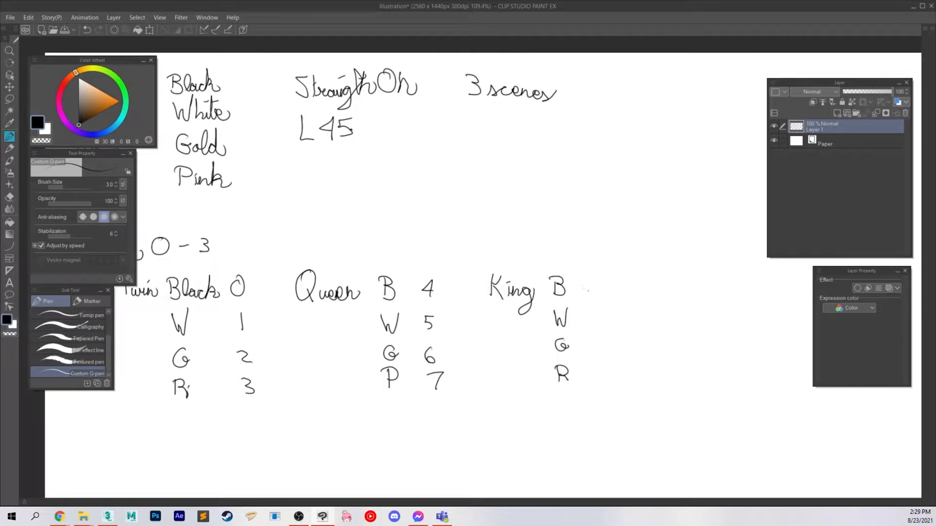
pyautogui.moveTo(590, 287)
pyautogui.mouseDown()
pyautogui.moveTo(590, 355)
pyautogui.moveTo(598, 340)
pyautogui.moveTo(594, 384)
pyautogui.moveTo(603, 383)
pyautogui.mouseUp()
pyautogui.moveTo(647, 388); pyautogui.dragTo(693, 379, button='middle')
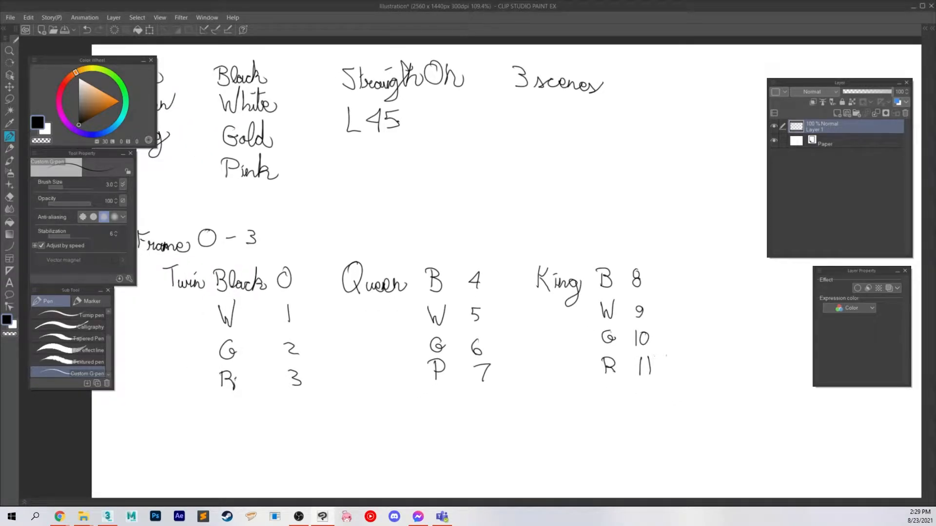
# - Write "Scene 01" beside the King column and draw a curly brace grouping the frame columns under it
pyautogui.scroll(-1, 666, 357)
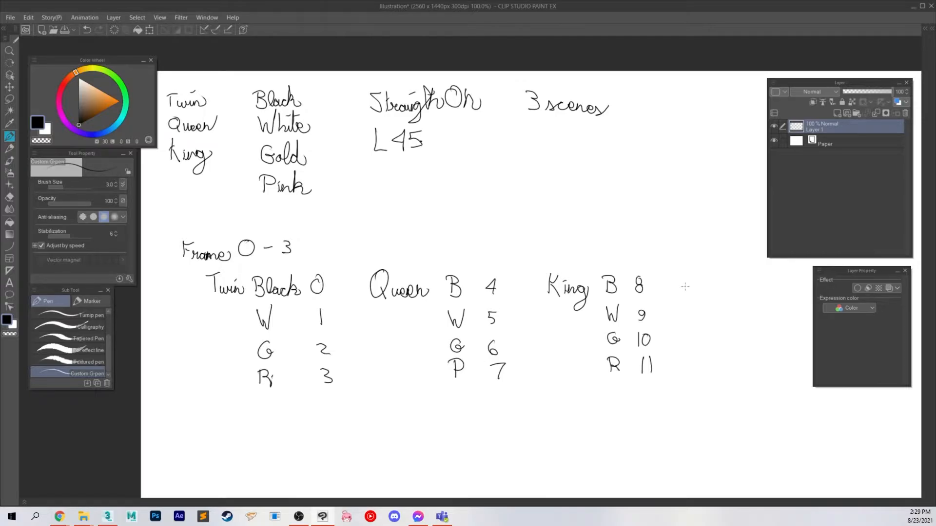
pyautogui.scroll(-1, 682, 312)
pyautogui.moveTo(664, 378)
pyautogui.mouseDown(button='middle')
pyautogui.moveTo(719, 379)
pyautogui.moveTo(658, 372)
pyautogui.mouseUp(button='middle')
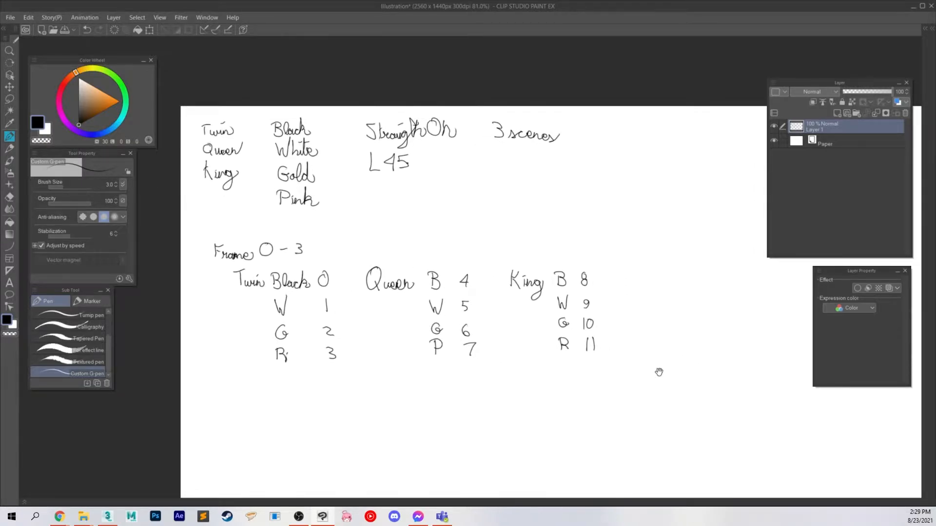
pyautogui.moveTo(670, 416); pyautogui.dragTo(648, 375, button='middle')
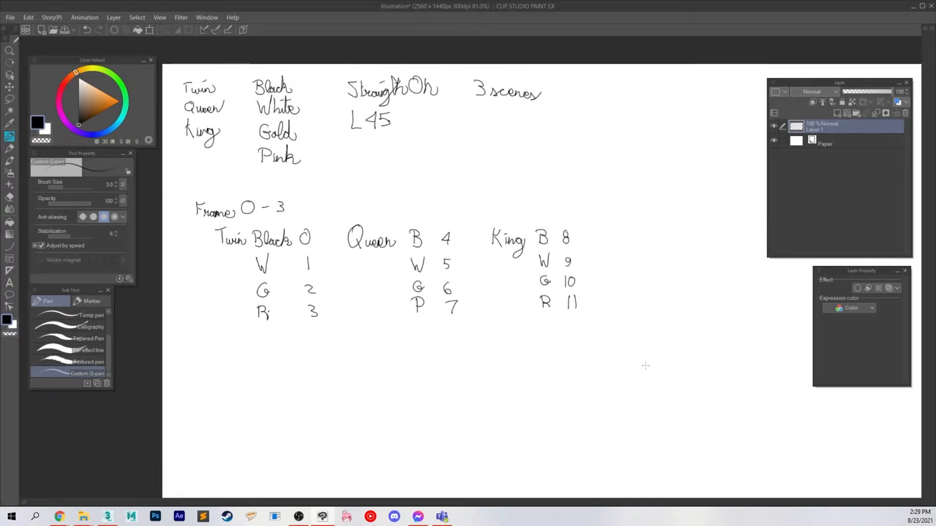
pyautogui.moveTo(626, 225)
pyautogui.mouseDown()
pyautogui.moveTo(616, 243)
pyautogui.moveTo(662, 242)
pyautogui.moveTo(677, 227)
pyautogui.mouseUp()
pyautogui.moveTo(683, 224); pyautogui.dragTo(683, 242)
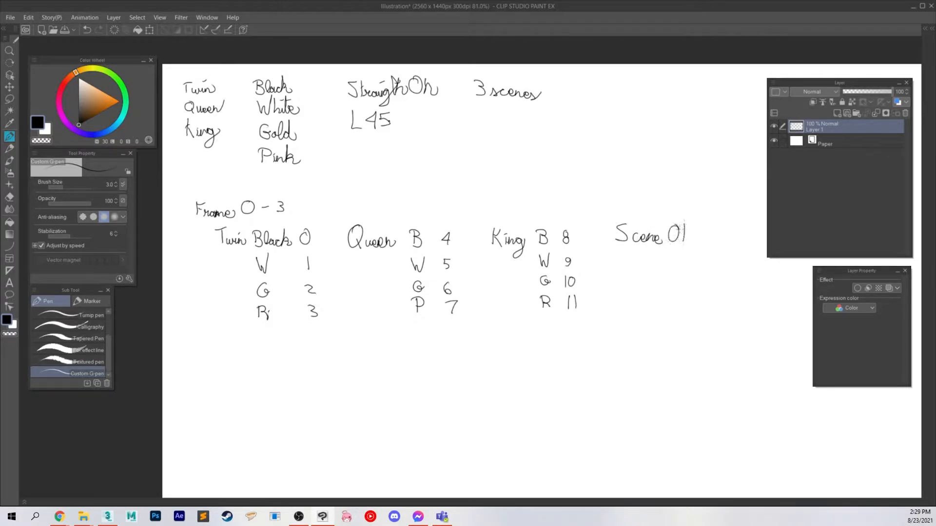
pyautogui.moveTo(582, 222)
pyautogui.mouseDown()
pyautogui.moveTo(598, 240)
pyautogui.moveTo(592, 312)
pyautogui.mouseUp()
pyautogui.scroll(-2, 671, 389)
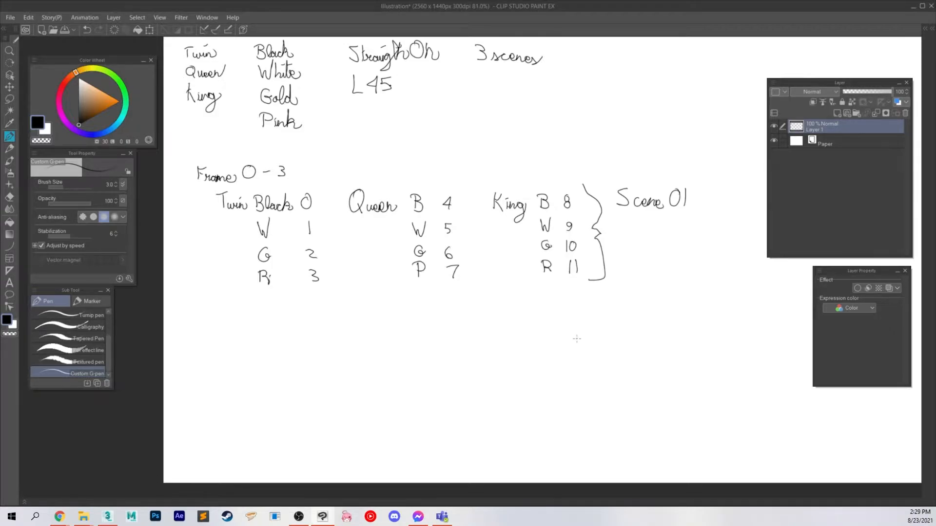
# - Handwrite two more rows of notes beneath the King column
pyautogui.moveTo(541, 310)
pyautogui.mouseDown()
pyautogui.moveTo(554, 323)
pyautogui.moveTo(566, 316)
pyautogui.mouseUp()
pyautogui.moveTo(572, 314)
pyautogui.mouseDown()
pyautogui.moveTo(579, 324)
pyautogui.moveTo(591, 318)
pyautogui.moveTo(585, 325)
pyautogui.moveTo(620, 317)
pyautogui.moveTo(618, 328)
pyautogui.moveTo(641, 327)
pyautogui.moveTo(673, 322)
pyautogui.moveTo(685, 308)
pyautogui.moveTo(697, 325)
pyautogui.mouseUp()
pyautogui.moveTo(542, 345)
pyautogui.mouseDown()
pyautogui.moveTo(580, 356)
pyautogui.moveTo(589, 345)
pyautogui.moveTo(588, 357)
pyautogui.moveTo(619, 347)
pyautogui.moveTo(618, 360)
pyautogui.mouseUp()
pyautogui.moveTo(642, 348)
pyautogui.mouseDown()
pyautogui.moveTo(639, 356)
pyautogui.moveTo(673, 366)
pyautogui.moveTo(688, 346)
pyautogui.mouseUp()
pyautogui.moveTo(694, 347); pyautogui.dragTo(704, 363)
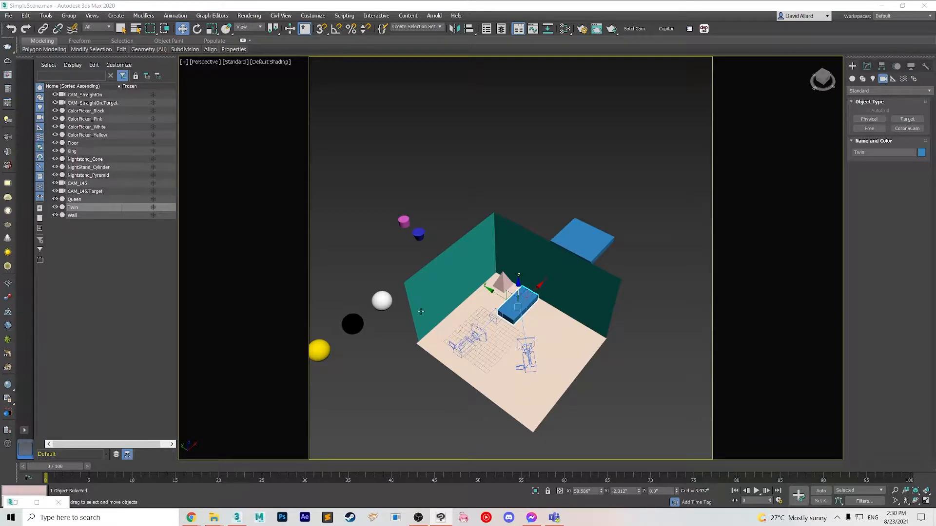
# - Switch to 3ds Max and set a key for the Twin bed at frame 0 in Set Key mode
pyautogui.keyDown('alt'); pyautogui.moveTo(601, 359); pyautogui.dragTo(562, 359, button='middle'); pyautogui.keyUp('alt')
pyautogui.scroll(3, 514, 336)
pyautogui.moveTo(443, 350); pyautogui.dragTo(540, 329, button='middle')
pyautogui.scroll(-3, 548, 348)
pyautogui.scroll(5, 525, 321)
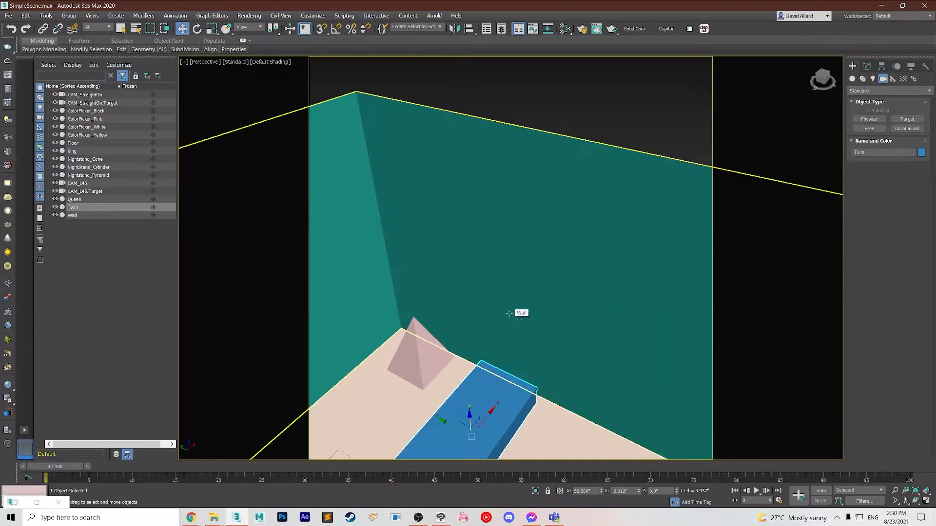
pyautogui.scroll(-3, 517, 331)
pyautogui.keyDown('alt'); pyautogui.moveTo(516, 333); pyautogui.dragTo(509, 330, button='middle'); pyautogui.keyUp('alt')
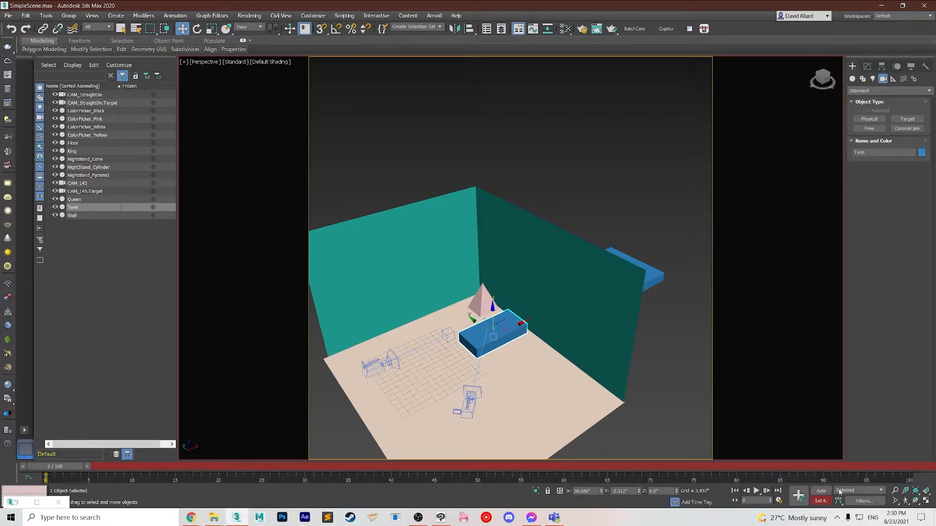
pyautogui.click(799, 499)
# - Set a second key for the Twin bed in its current position at frame 3
pyautogui.moveTo(76, 469); pyautogui.dragTo(102, 468)
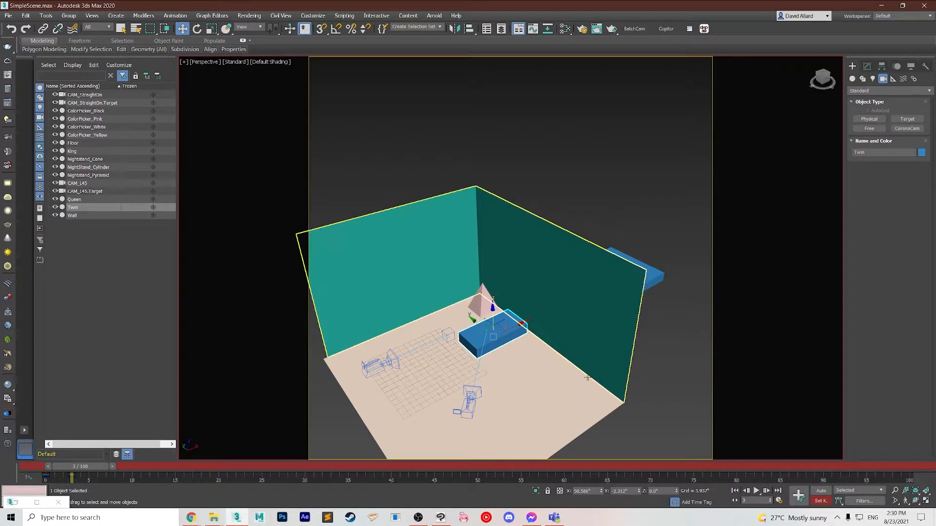
pyautogui.scroll(-5, 538, 385)
pyautogui.keyDown('alt'); pyautogui.moveTo(595, 370); pyautogui.dragTo(541, 328, button='middle'); pyautogui.keyUp('alt')
pyautogui.scroll(3, 536, 334)
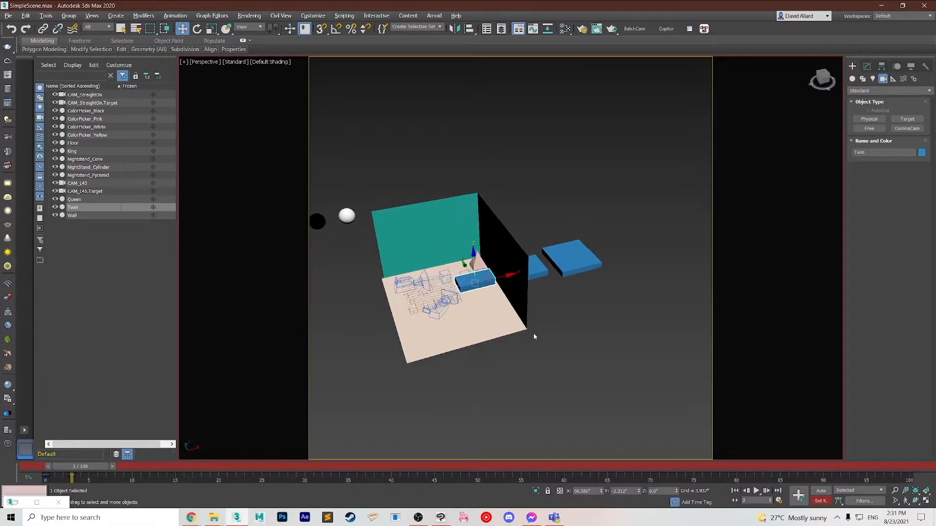
# - Move the Twin bed along X out of the room at frame 4, keying it there and at frame 11
pyautogui.moveTo(93, 469); pyautogui.dragTo(104, 472)
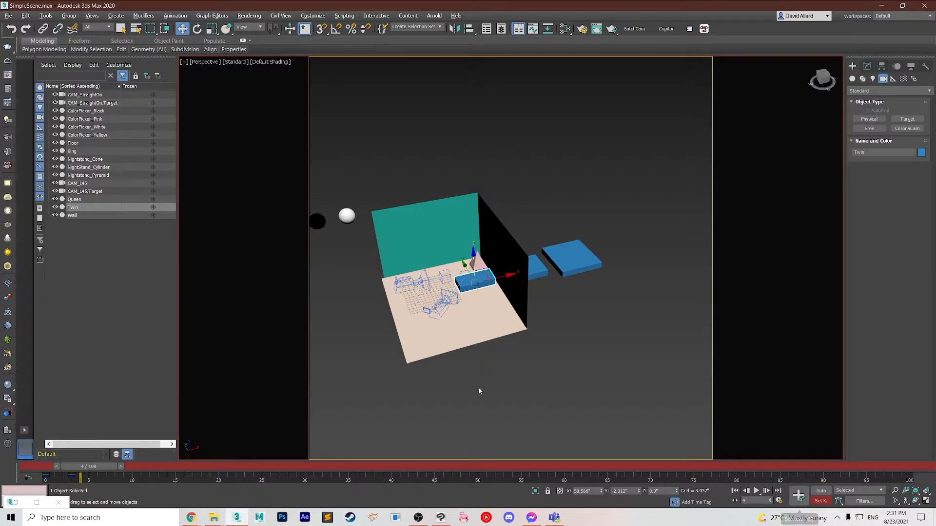
pyautogui.moveTo(503, 277); pyautogui.dragTo(646, 244)
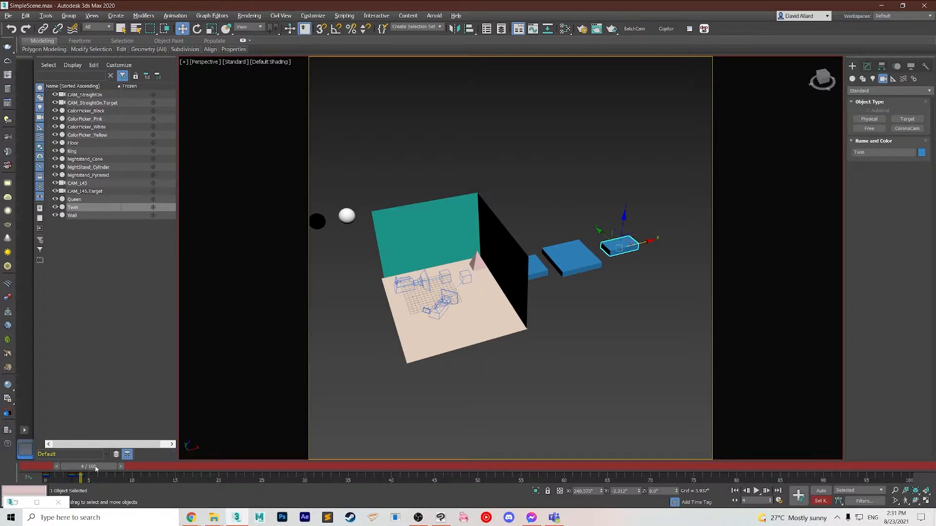
pyautogui.moveTo(96, 468); pyautogui.dragTo(146, 460)
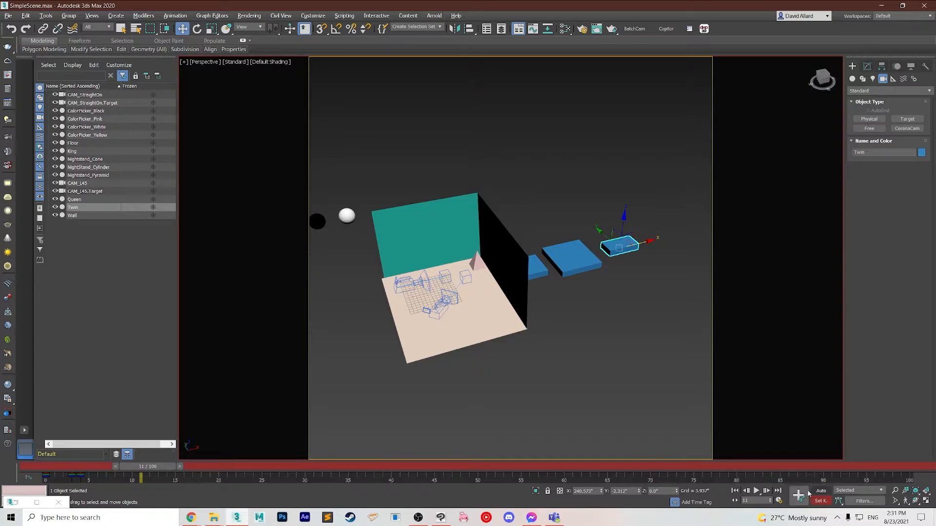
pyautogui.moveTo(163, 466); pyautogui.dragTo(44, 466)
# - Turn off Set Key mode and move the Queen bed along X into the room, to about X 50.8
pyautogui.click(540, 271)
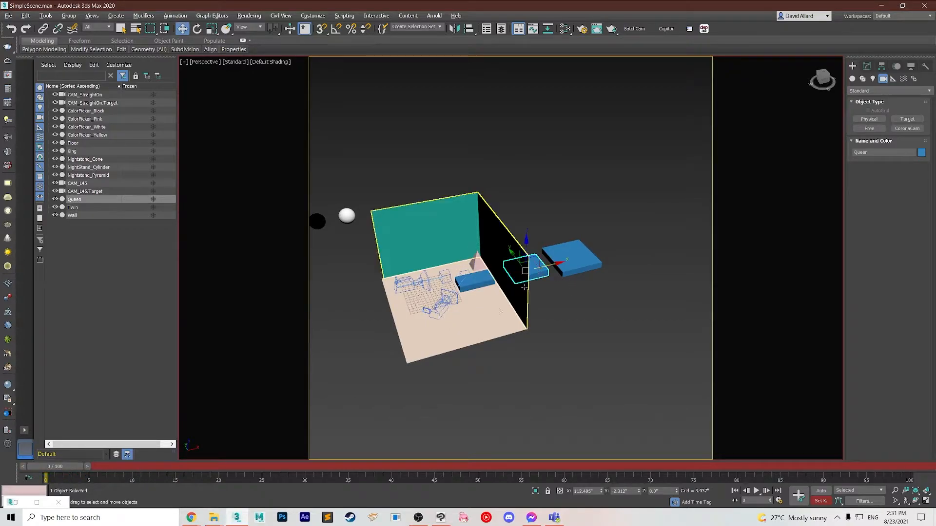
pyautogui.moveTo(63, 470)
pyautogui.mouseDown()
pyautogui.moveTo(95, 467)
pyautogui.moveTo(67, 467)
pyautogui.mouseUp()
pyautogui.press('w')
pyautogui.click(822, 501)
pyautogui.moveTo(557, 264); pyautogui.dragTo(504, 273)
pyautogui.scroll(3, 489, 293)
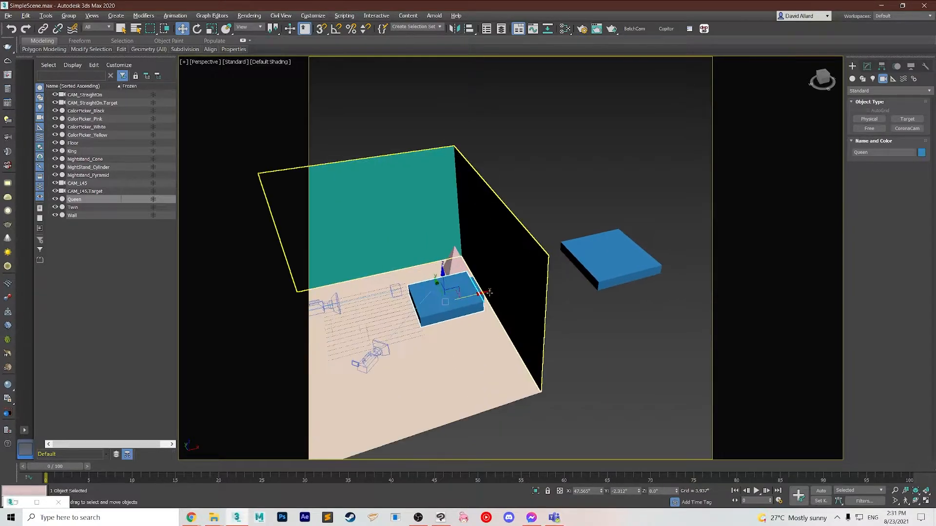
pyautogui.scroll(2, 490, 292)
pyautogui.keyDown('alt'); pyautogui.moveTo(495, 305); pyautogui.dragTo(555, 272, button='middle'); pyautogui.keyUp('alt')
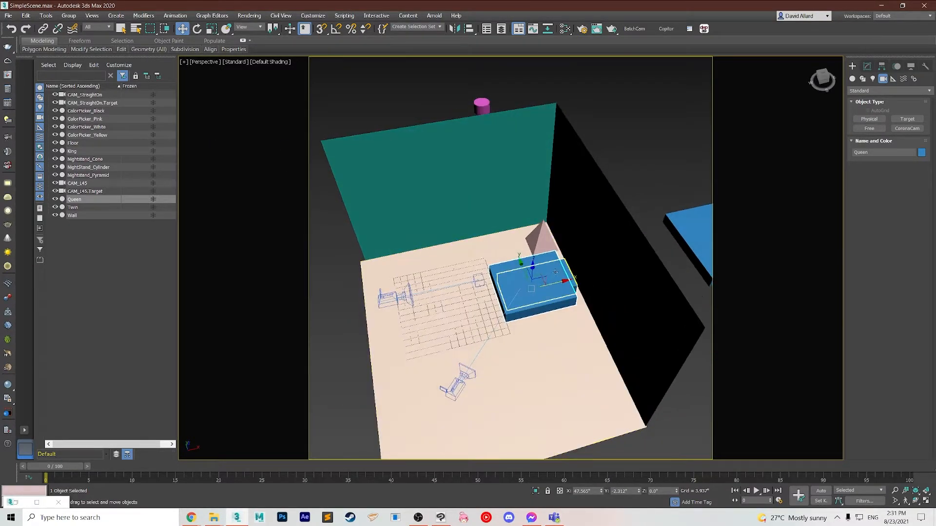
pyautogui.moveTo(567, 282); pyautogui.dragTo(569, 282)
# - Turn Set Key mode on and key the Queen bed inside the room at frames 4 and 7
pyautogui.keyDown('alt'); pyautogui.moveTo(569, 282); pyautogui.dragTo(519, 358, button='middle'); pyautogui.keyUp('alt')
pyautogui.moveTo(65, 468); pyautogui.dragTo(105, 469)
pyautogui.press('w')
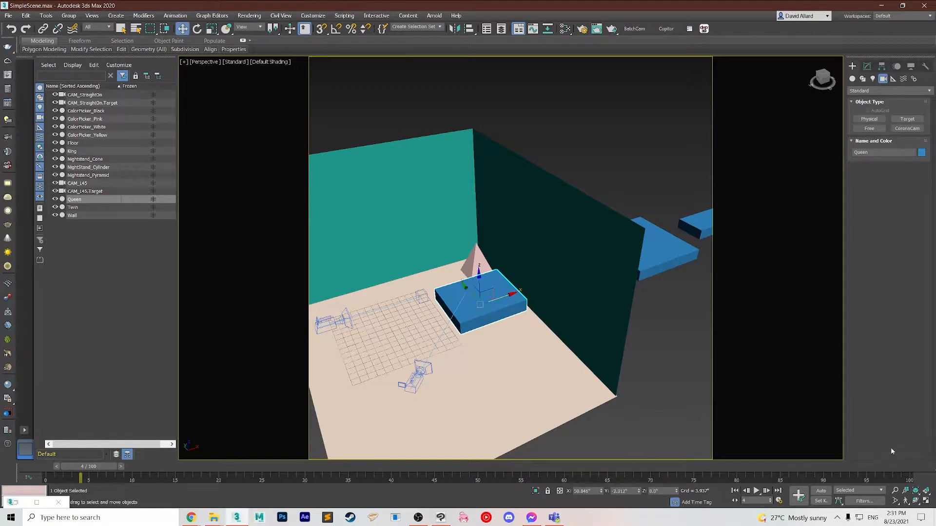
pyautogui.click(821, 501)
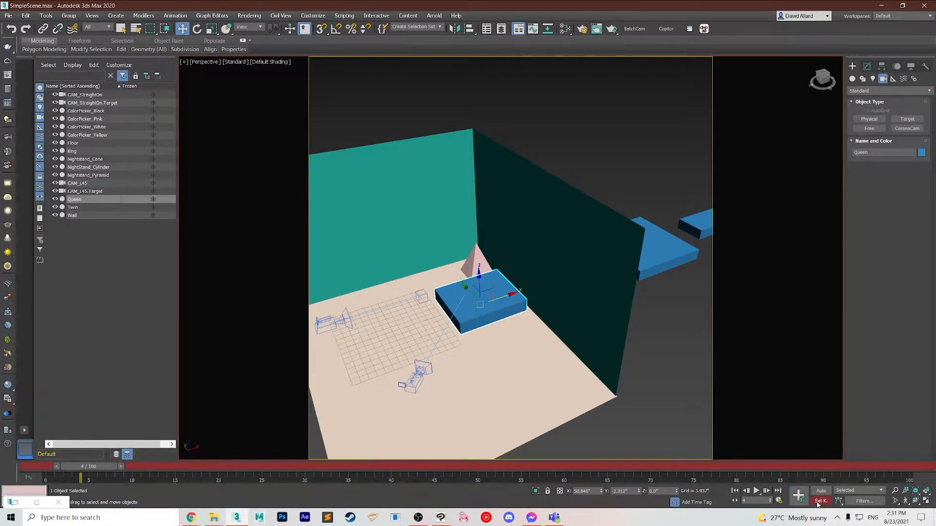
pyautogui.moveTo(103, 466); pyautogui.dragTo(132, 466)
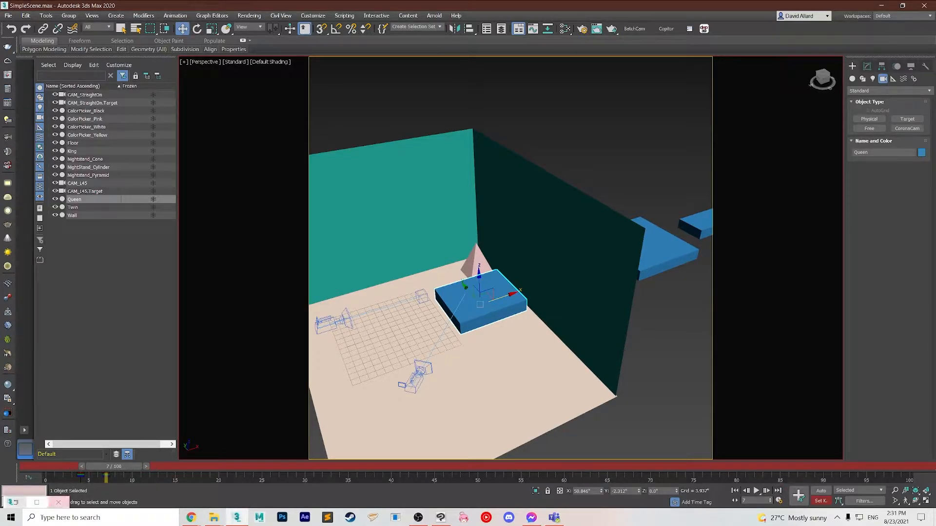
# - Move the Queen bed along X out of the room at frame 3 and key it for frames 0 and 3
pyautogui.moveTo(118, 469); pyautogui.dragTo(82, 468)
pyautogui.scroll(-4, 574, 283)
pyautogui.moveTo(586, 289); pyautogui.dragTo(546, 351, button='middle')
pyautogui.moveTo(496, 314); pyautogui.dragTo(548, 303)
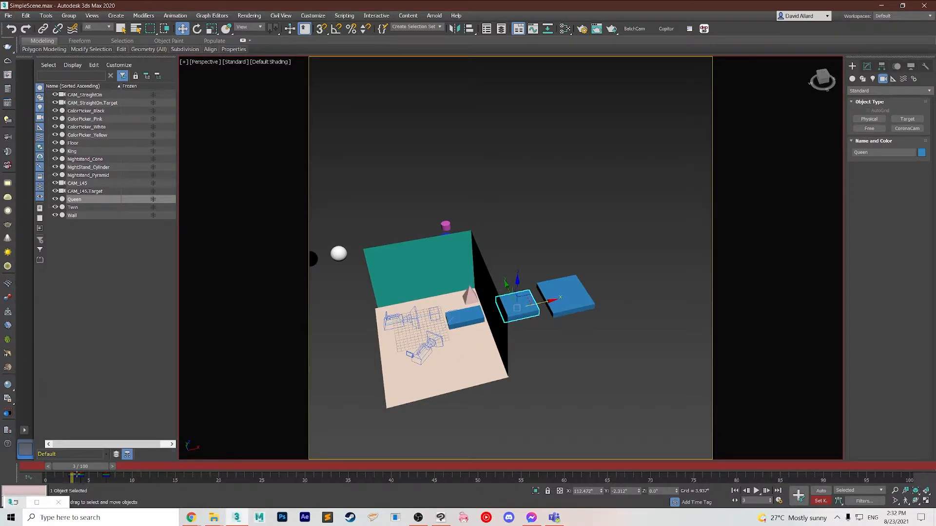
# - Move the Queen bed out of the room at frame 8, key it there and at frame 11, and leave Set Key mode
pyautogui.moveTo(89, 470); pyautogui.dragTo(130, 460)
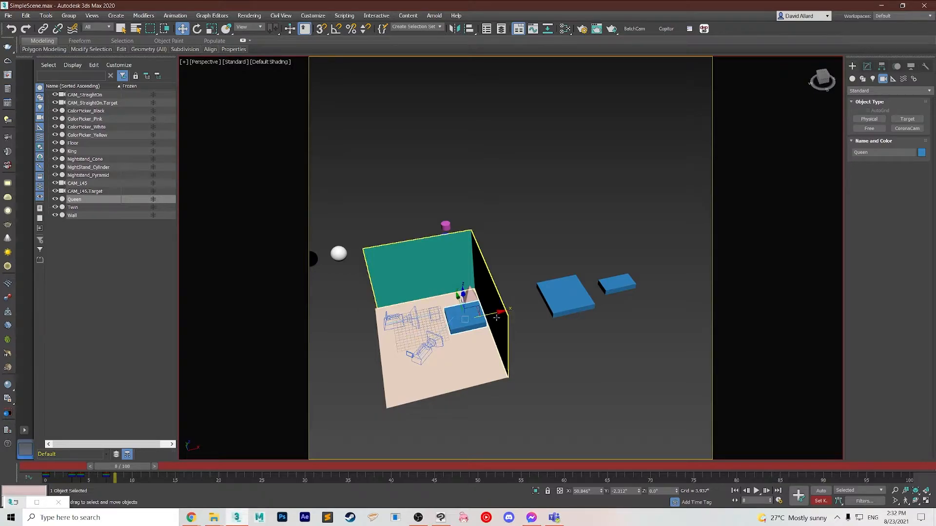
pyautogui.moveTo(501, 314); pyautogui.dragTo(547, 304)
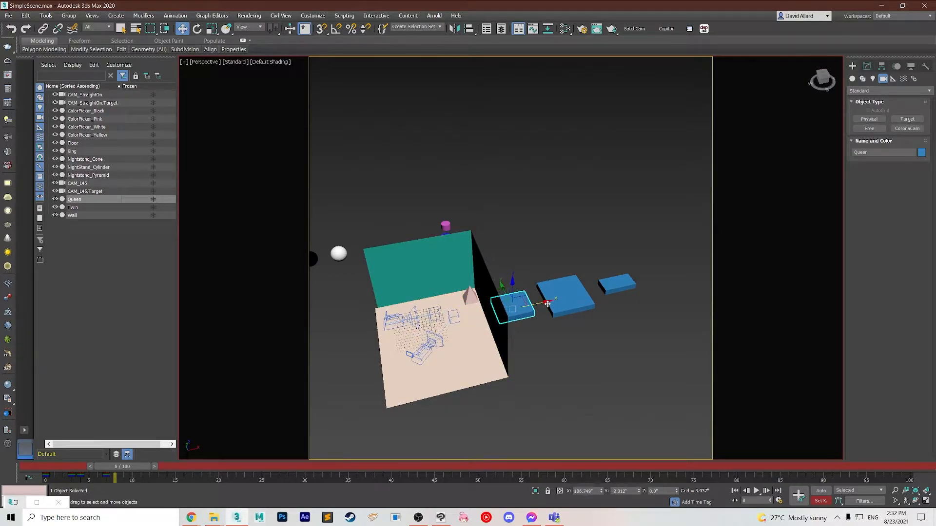
pyautogui.moveTo(148, 467); pyautogui.dragTo(174, 468)
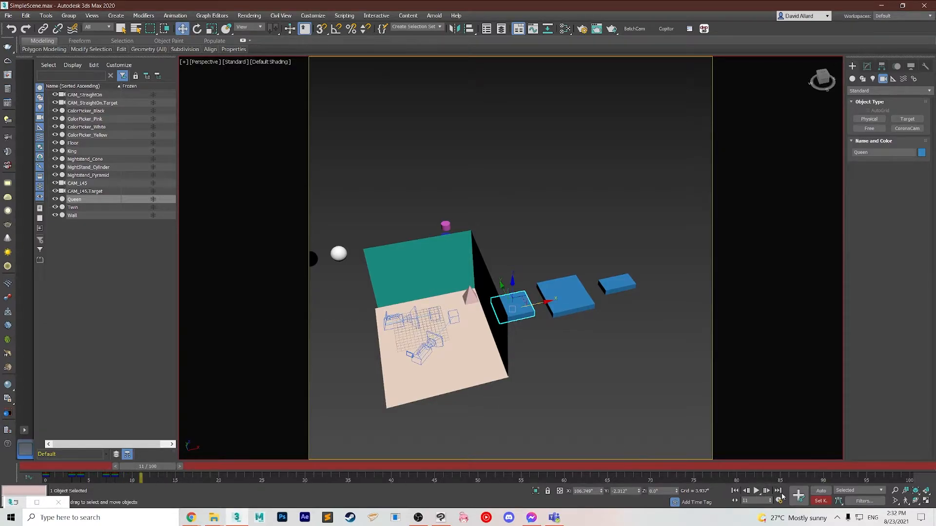
pyautogui.click(821, 501)
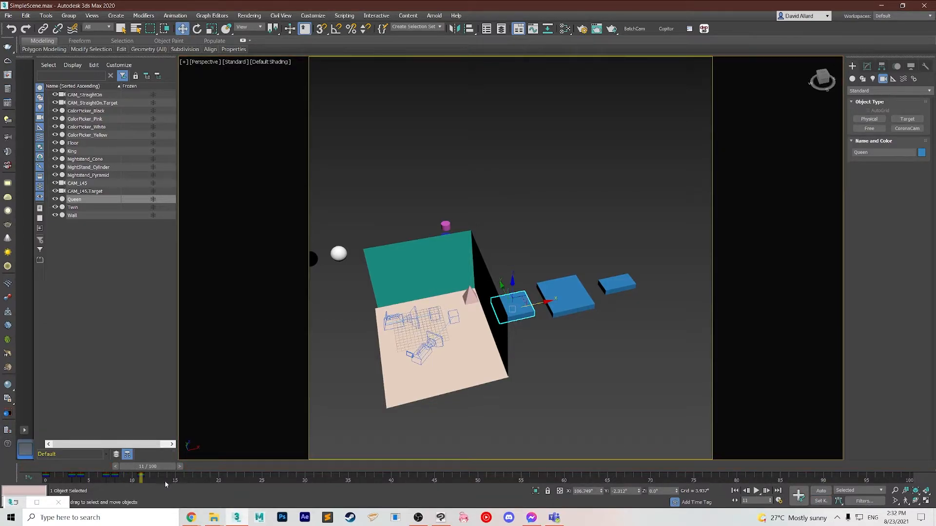
# - Select the King bed and, at frame 7, move it along X into the room, to about X 46.0
pyautogui.moveTo(150, 469); pyautogui.dragTo(52, 466)
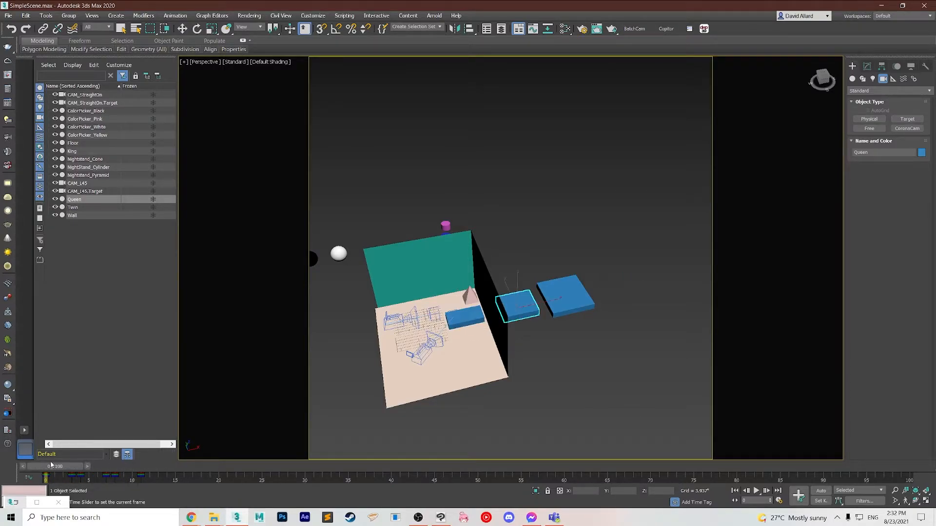
pyautogui.press('w')
pyautogui.click(549, 294)
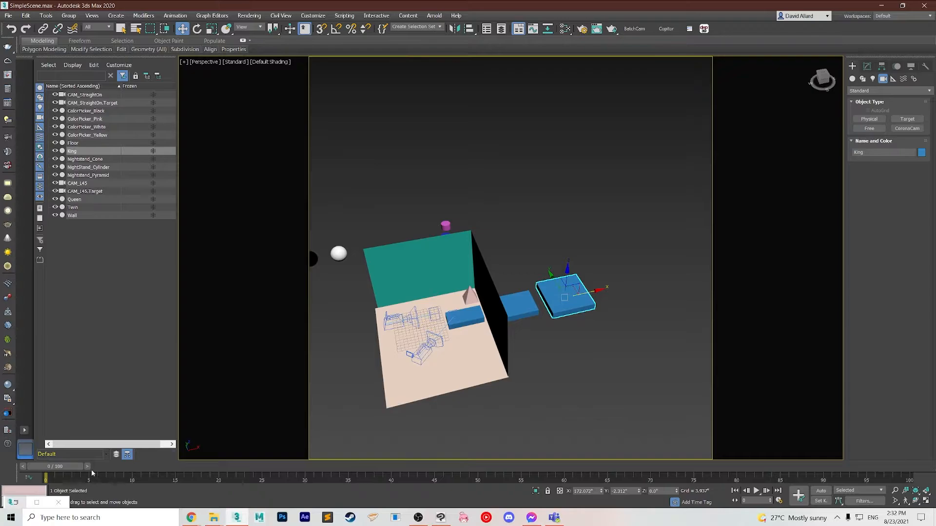
pyautogui.moveTo(72, 467); pyautogui.dragTo(113, 468)
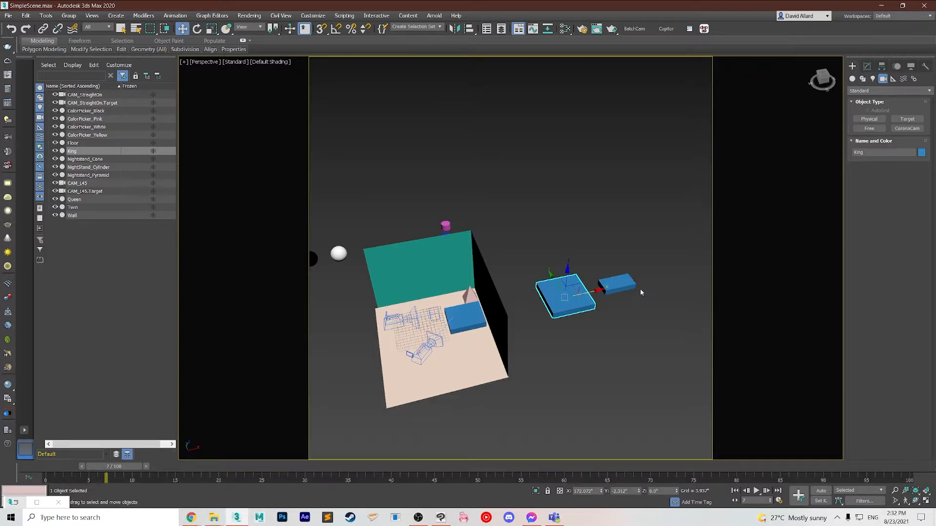
pyautogui.moveTo(597, 291); pyautogui.dragTo(494, 315)
pyautogui.keyDown('alt'); pyautogui.moveTo(420, 337); pyautogui.dragTo(534, 300, button='middle'); pyautogui.keyUp('alt')
pyautogui.scroll(3, 451, 356)
pyautogui.scroll(3, 516, 263)
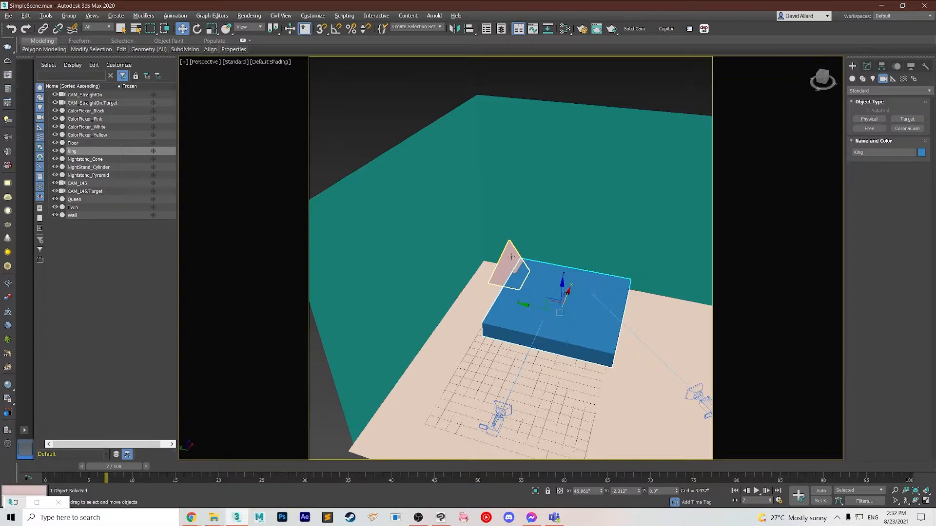
pyautogui.scroll(-2, 556, 344)
pyautogui.moveTo(556, 343)
pyautogui.keyDown('alt'); pyautogui.mouseDown(button='middle')
pyautogui.moveTo(592, 326)
pyautogui.moveTo(458, 380)
pyautogui.moveTo(512, 356)
pyautogui.moveTo(569, 355)
pyautogui.moveTo(547, 355)
pyautogui.moveTo(568, 361)
pyautogui.moveTo(555, 373)
pyautogui.moveTo(575, 367)
pyautogui.moveTo(538, 357)
pyautogui.moveTo(563, 356)
pyautogui.mouseUp(button='middle'); pyautogui.keyUp('alt')
pyautogui.scroll(-1, 592, 326)
pyautogui.scroll(-2, 464, 377)
pyautogui.scroll(1, 565, 365)
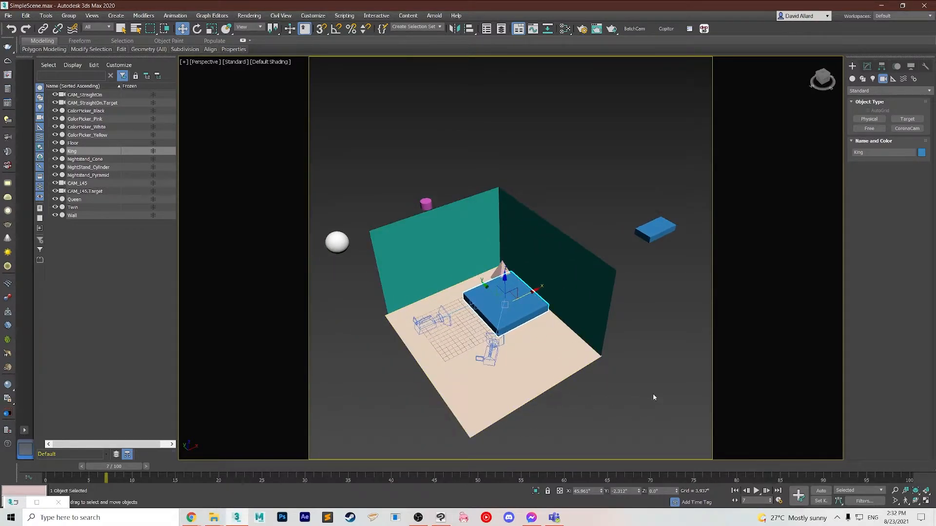
# - Turn Set Key mode on and key the King bed inside the room at frames 8 and 11
pyautogui.click(821, 501)
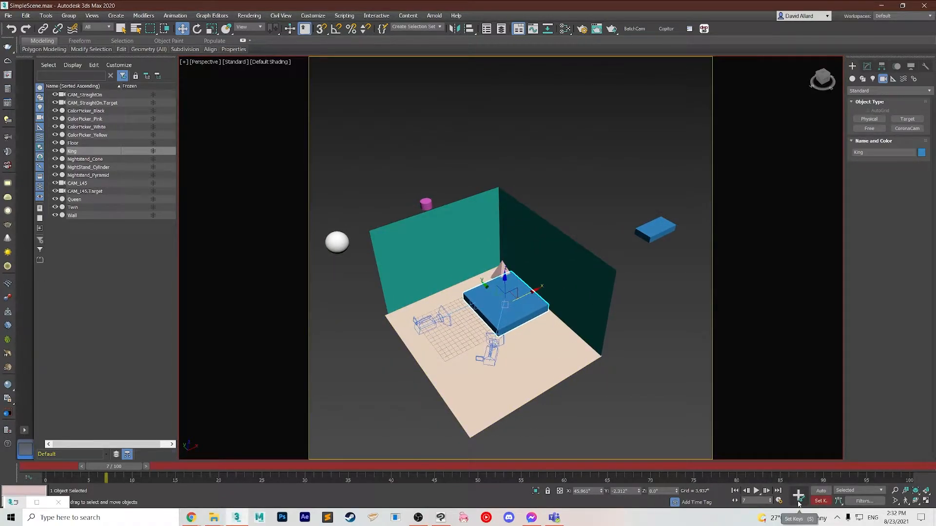
pyautogui.moveTo(125, 468); pyautogui.dragTo(131, 467)
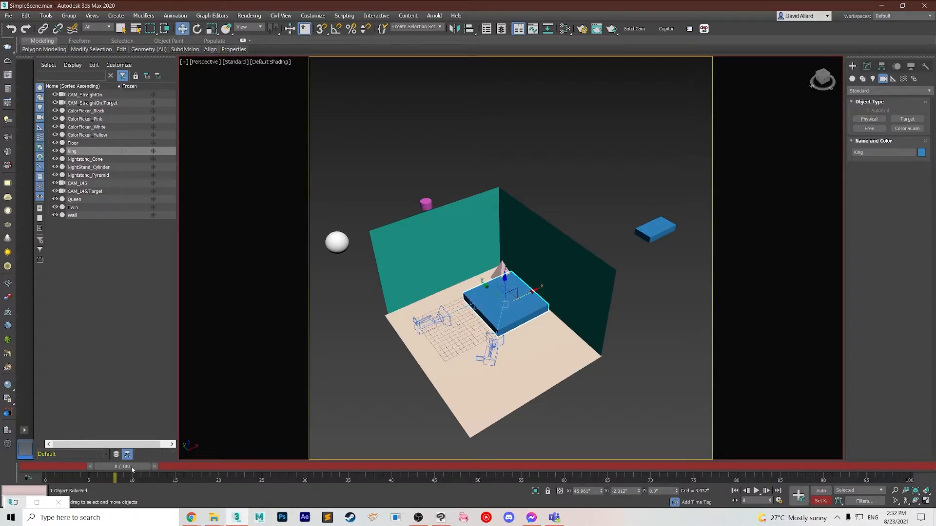
pyautogui.click(799, 496)
pyautogui.moveTo(145, 467); pyautogui.dragTo(170, 467)
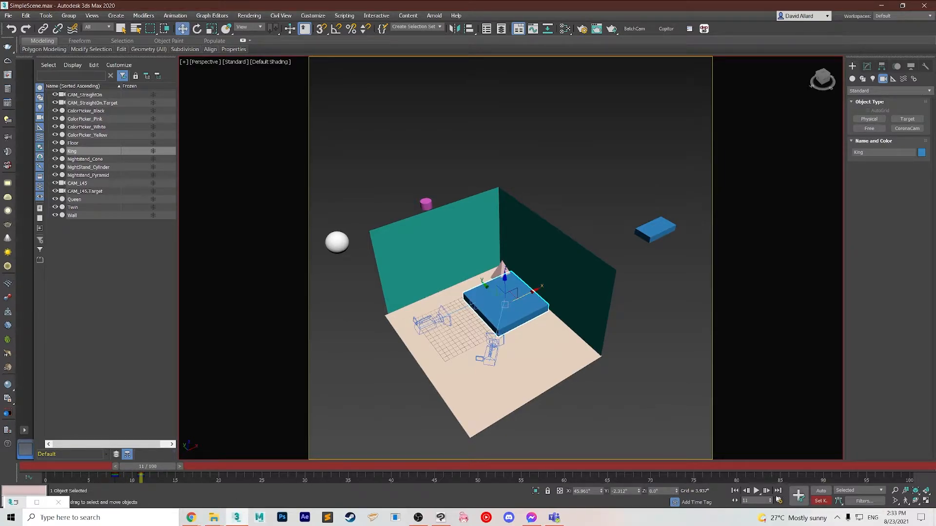
# - Move the King bed along X out of the room at frame 7, key it at frames 7 and 0, and leave Set Key mode
pyautogui.moveTo(157, 471); pyautogui.dragTo(122, 468)
pyautogui.keyDown('alt'); pyautogui.moveTo(490, 317); pyautogui.dragTo(554, 298, button='middle'); pyautogui.keyUp('alt')
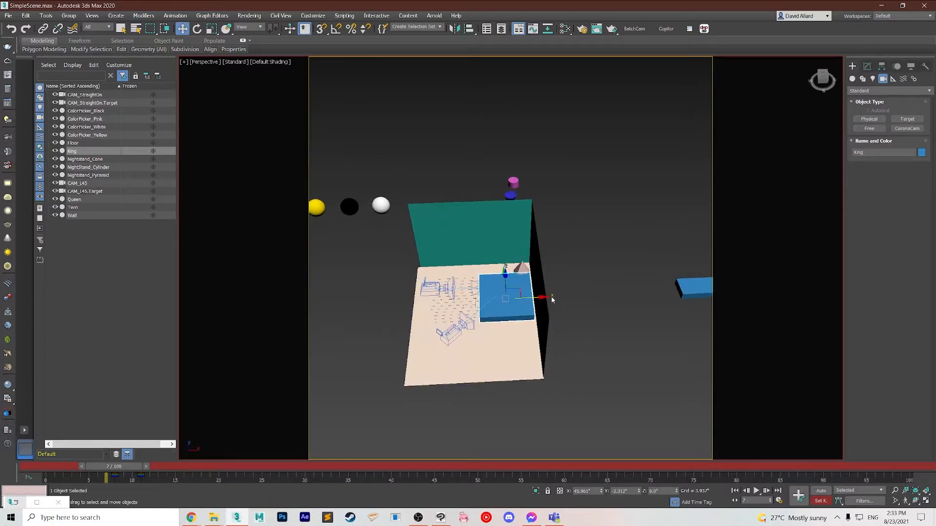
pyautogui.moveTo(540, 298); pyautogui.dragTo(674, 290)
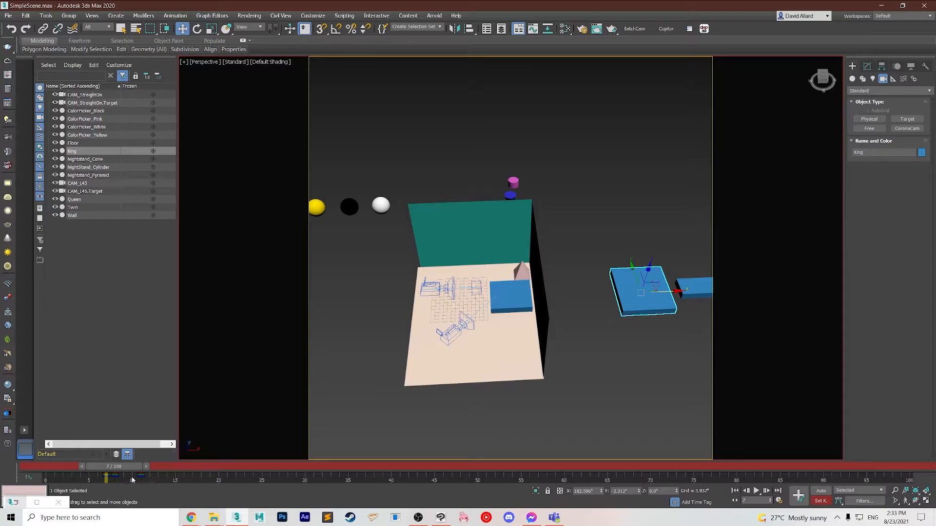
pyautogui.moveTo(125, 467); pyautogui.dragTo(74, 467)
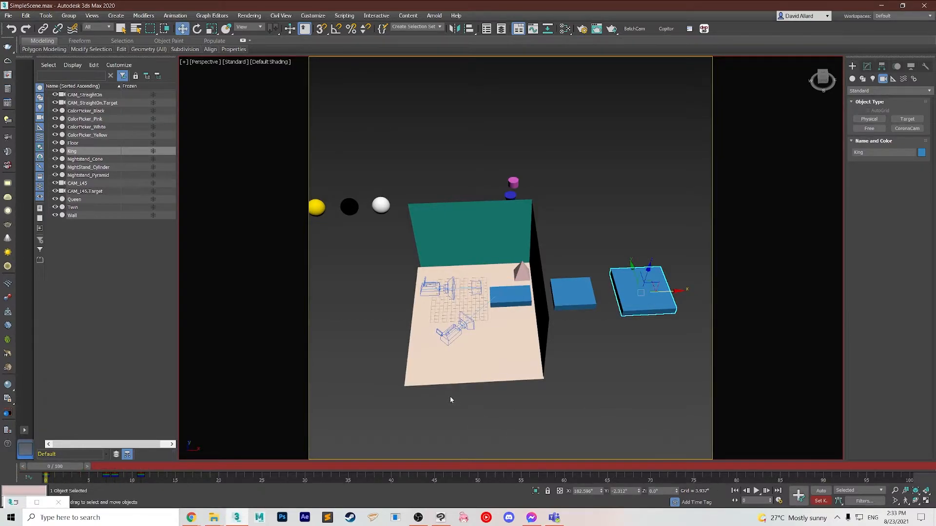
pyautogui.moveTo(63, 472); pyautogui.dragTo(82, 484)
pyautogui.moveTo(482, 345)
pyautogui.keyDown('alt'); pyautogui.mouseDown(button='middle')
pyautogui.moveTo(549, 347)
pyautogui.moveTo(443, 334)
pyautogui.moveTo(489, 336)
pyautogui.moveTo(468, 322)
pyautogui.moveTo(472, 334)
pyautogui.mouseUp(button='middle'); pyautogui.keyUp('alt')
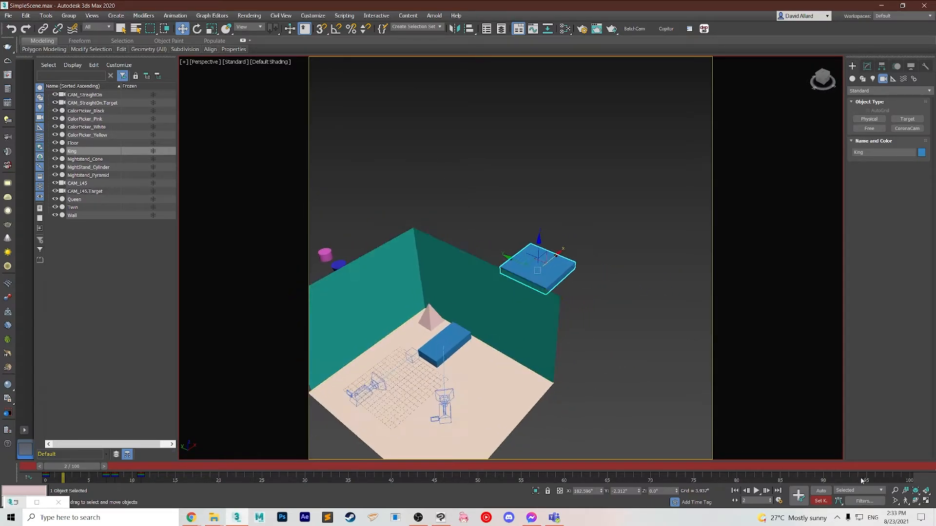
pyautogui.click(814, 502)
# - Select the King, Queen and Twin beds together and copy their keys from frames 0–11 to frames 12–23
pyautogui.keyDown('alt'); pyautogui.moveTo(661, 344); pyautogui.dragTo(571, 336, button='middle'); pyautogui.keyUp('alt')
pyautogui.keyDown('ctrl'); pyautogui.click(470, 290); pyautogui.keyUp('ctrl')
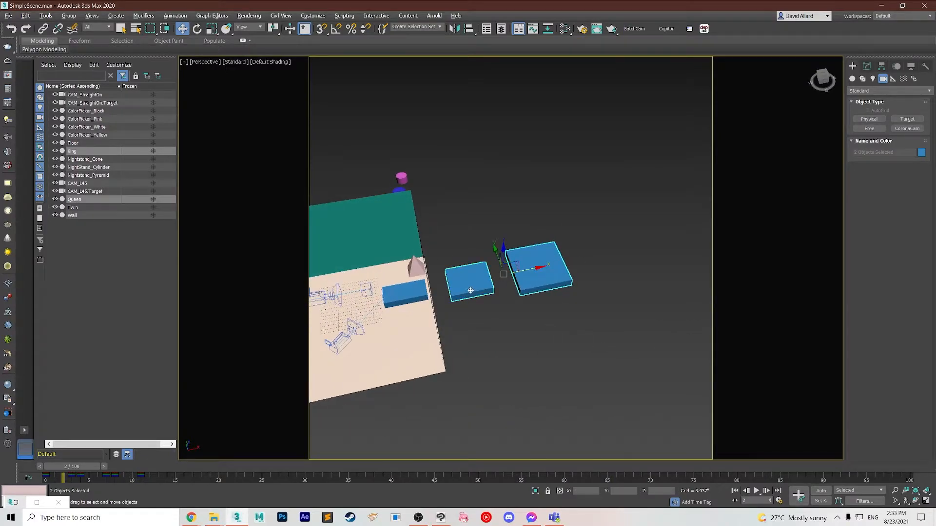
pyautogui.keyDown('ctrl'); pyautogui.click(413, 298); pyautogui.keyUp('ctrl')
pyautogui.keyDown('alt'); pyautogui.moveTo(491, 323); pyautogui.dragTo(583, 334, button='middle'); pyautogui.keyUp('alt')
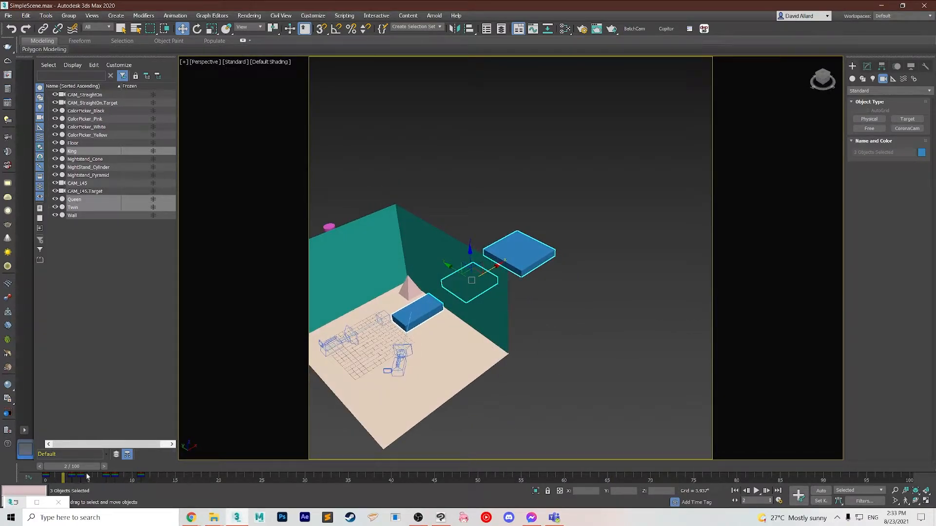
pyautogui.moveTo(82, 466); pyautogui.dragTo(47, 483)
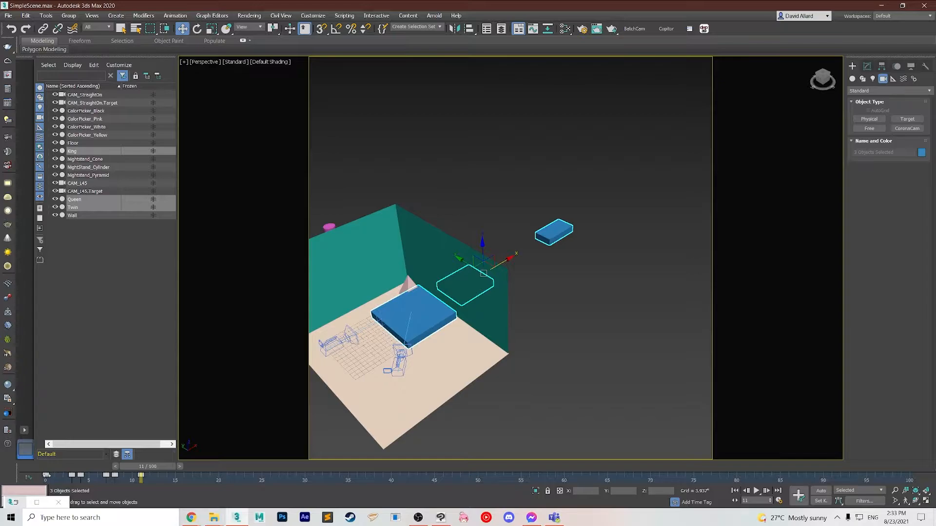
pyautogui.keyDown('shift'); pyautogui.moveTo(46, 476); pyautogui.dragTo(155, 482); pyautogui.keyUp('shift')
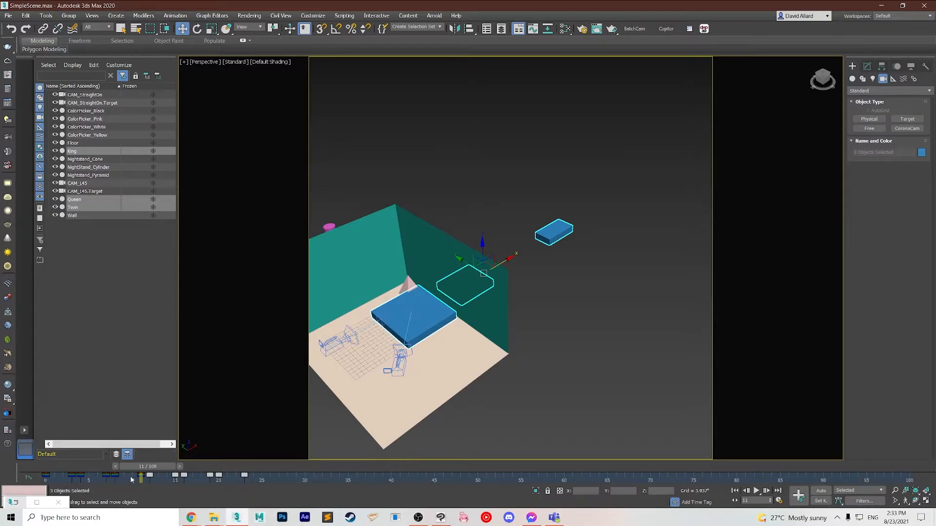
# - Copy the three beds' keys from frames 12–23 to frames 24–35
pyautogui.moveTo(158, 468); pyautogui.dragTo(267, 466)
pyautogui.press('w')
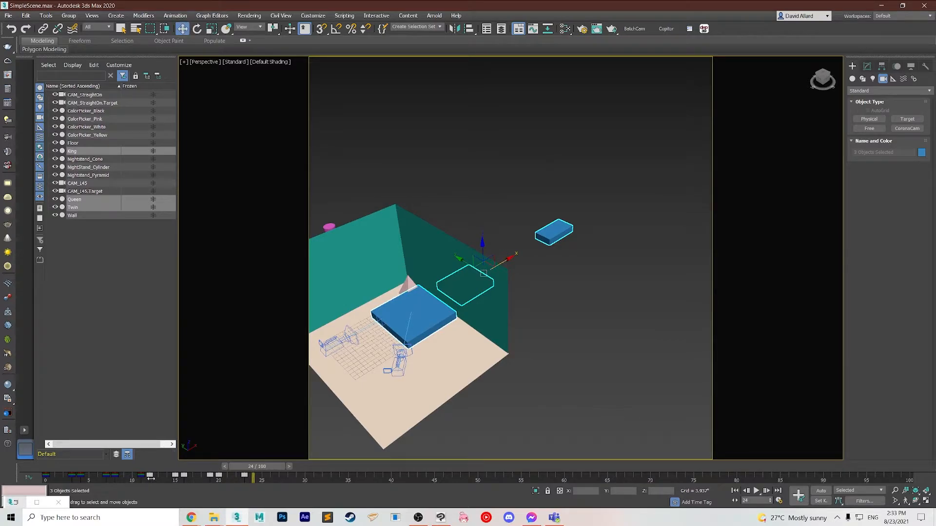
pyautogui.moveTo(150, 478); pyautogui.dragTo(46, 482)
# - Open the Slate Material Editor beside the colour spheres and pick the white sphere's material into its node view
pyautogui.keyDown('alt'); pyautogui.moveTo(492, 390); pyautogui.dragTo(603, 365, button='middle'); pyautogui.keyUp('alt')
pyautogui.scroll(2, 506, 385)
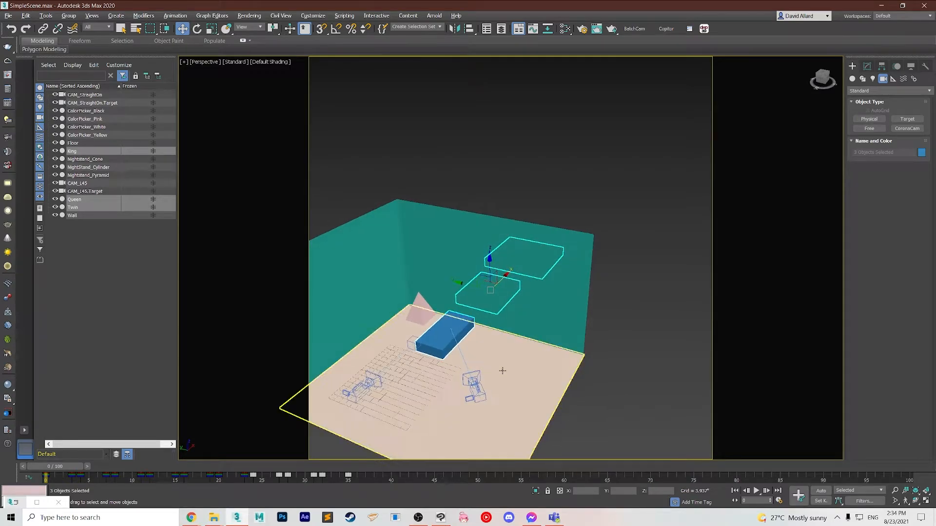
pyautogui.moveTo(499, 370); pyautogui.dragTo(543, 347, button='middle')
pyautogui.scroll(3, 536, 345)
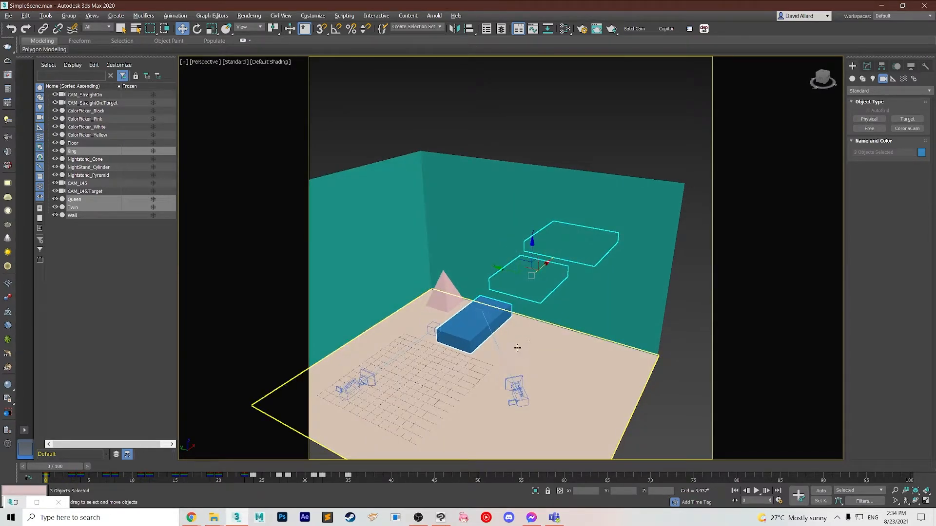
pyautogui.click(565, 29)
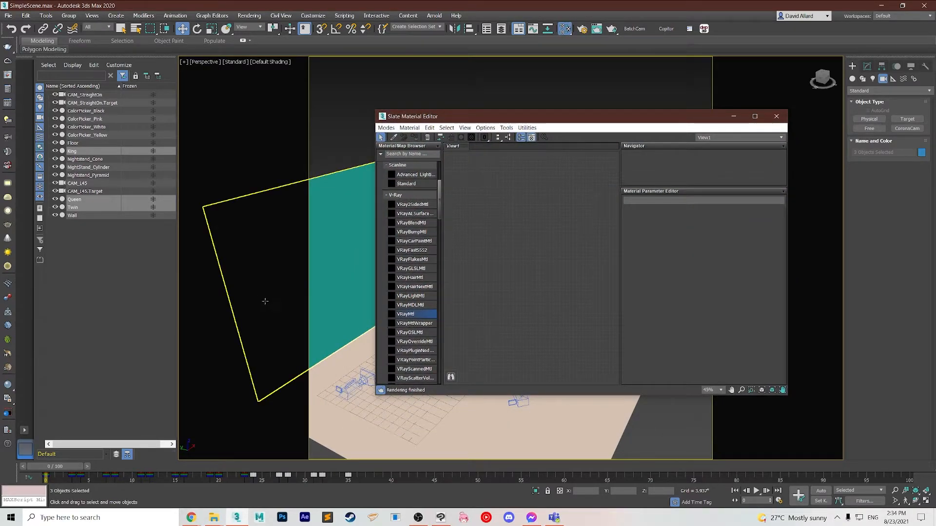
pyautogui.keyDown('alt'); pyautogui.moveTo(265, 301); pyautogui.dragTo(276, 290, button='middle'); pyautogui.keyUp('alt')
pyautogui.moveTo(472, 116); pyautogui.dragTo(594, 123)
pyautogui.keyDown('alt'); pyautogui.moveTo(366, 247); pyautogui.dragTo(485, 238, button='middle'); pyautogui.keyUp('alt')
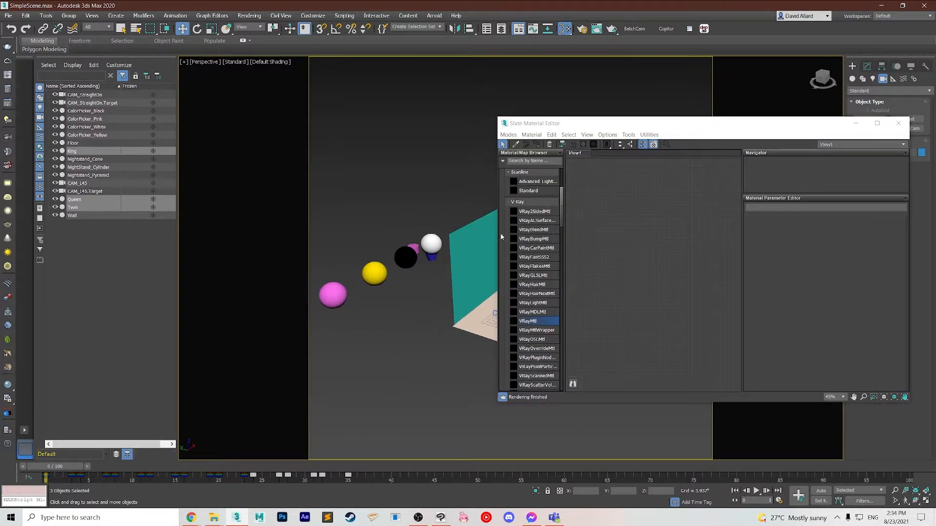
pyautogui.click(516, 145)
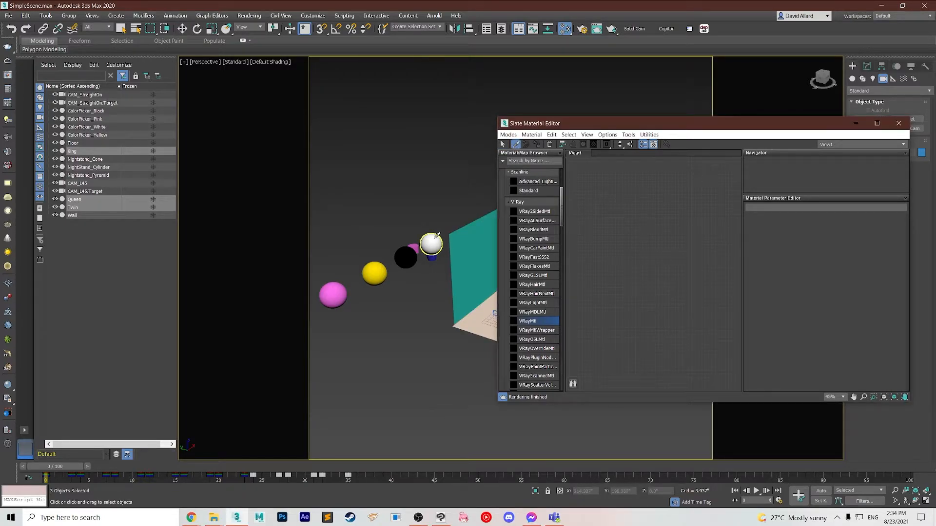
pyautogui.click(434, 237)
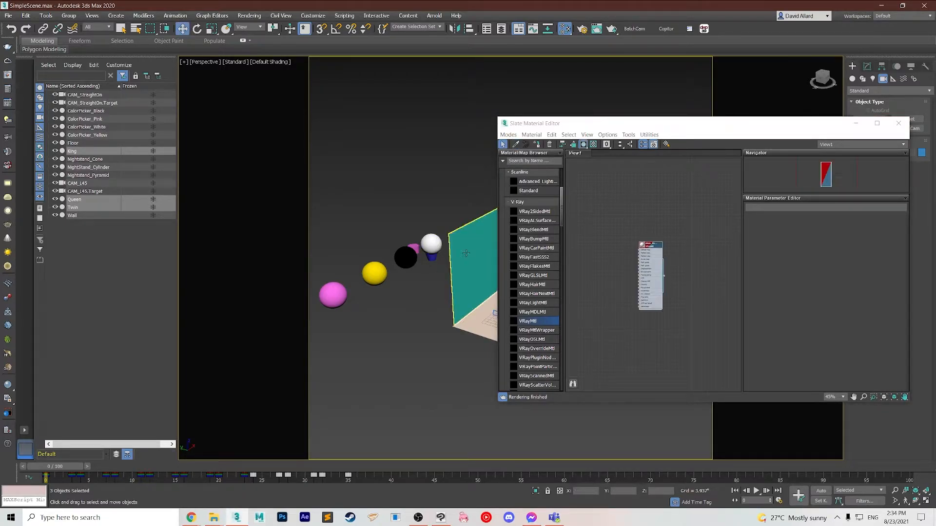
# - Pick the black and yellow spheres' materials into the node view and stack them below the white material
pyautogui.moveTo(668, 359); pyautogui.dragTo(651, 277, button='middle')
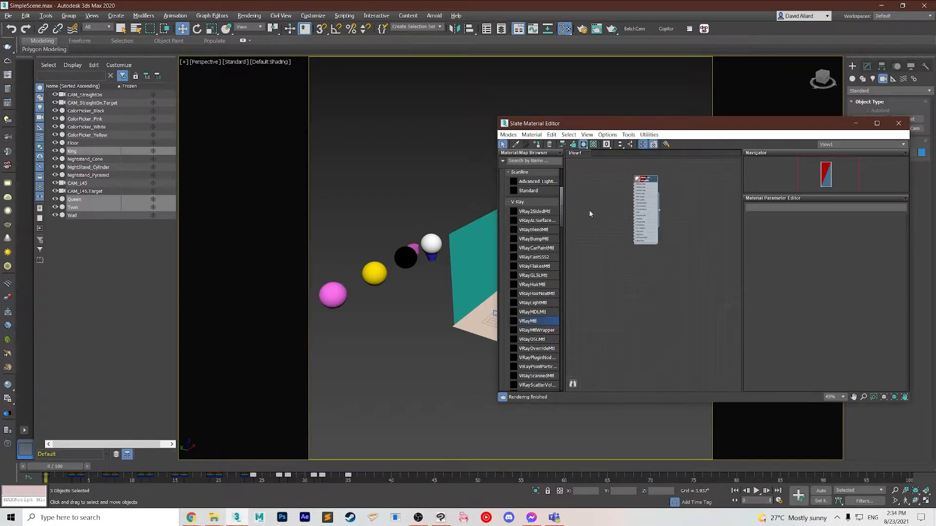
pyautogui.click(513, 146)
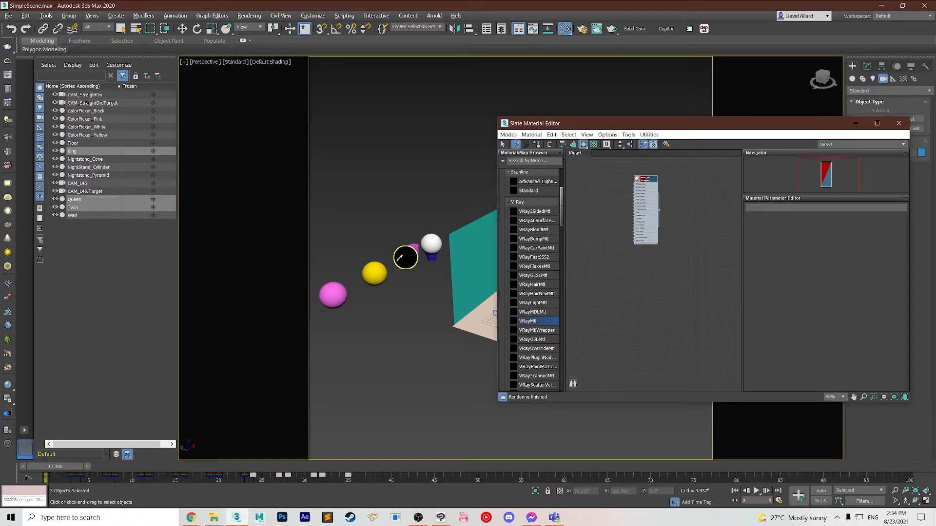
pyautogui.click(404, 259)
pyautogui.moveTo(656, 247); pyautogui.dragTo(649, 256)
pyautogui.click(515, 147)
pyautogui.moveTo(668, 382); pyautogui.dragTo(658, 316, button='middle')
pyautogui.click(388, 276)
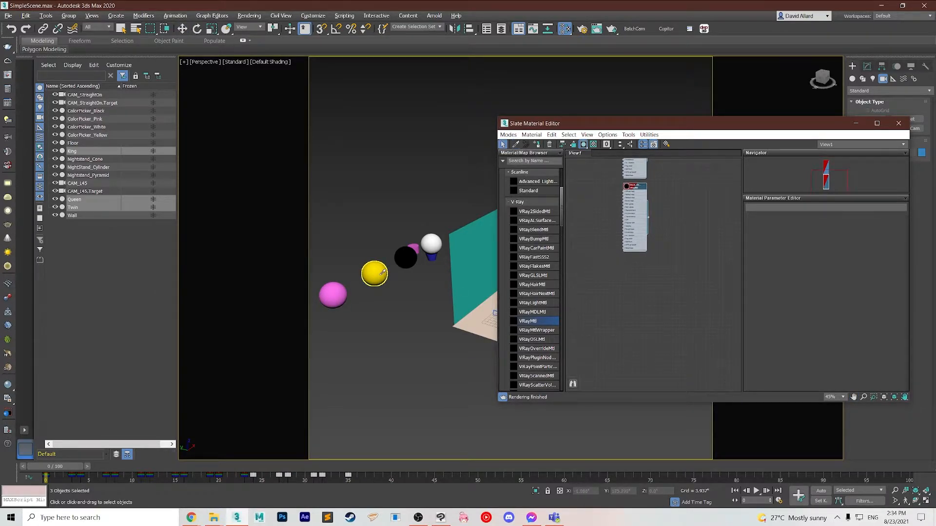
pyautogui.moveTo(649, 246); pyautogui.dragTo(639, 261)
# - Pick the pink sphere's material into the node view and place it below the yellow material
pyautogui.moveTo(676, 336); pyautogui.dragTo(658, 293, button='middle')
pyautogui.click(515, 146)
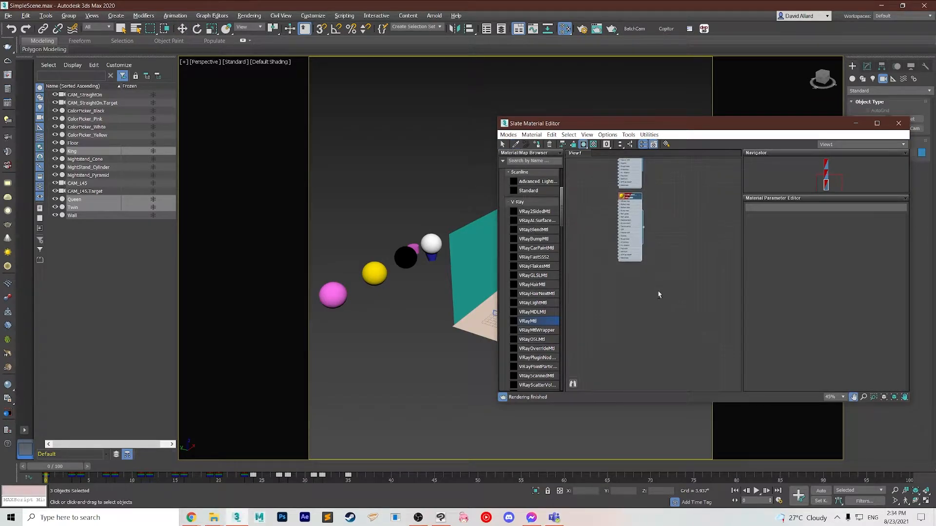
pyautogui.click(339, 296)
pyautogui.moveTo(623, 278); pyautogui.dragTo(631, 276)
pyautogui.moveTo(674, 217); pyautogui.dragTo(673, 378, button='middle')
pyautogui.scroll(2, 664, 254)
pyautogui.moveTo(670, 281); pyautogui.dragTo(660, 261, button='middle')
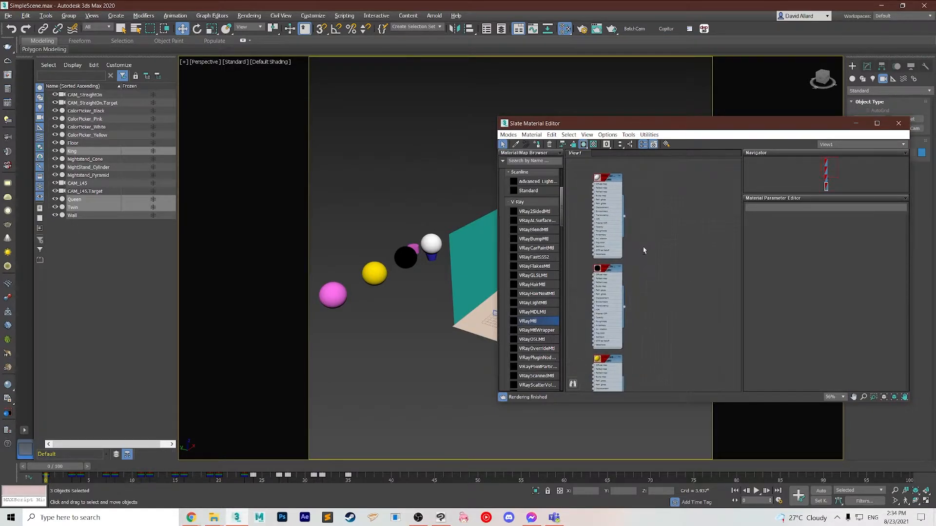
# - Clear the three-bed selection and select only the Twin bed inside the room
pyautogui.moveTo(457, 340); pyautogui.dragTo(395, 371, button='middle')
pyautogui.scroll(-2, 388, 359)
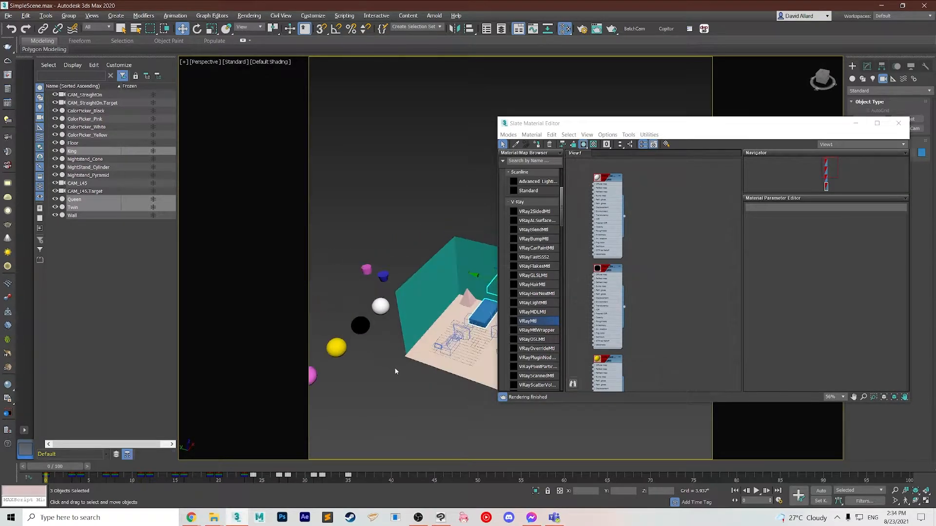
pyautogui.click(424, 230)
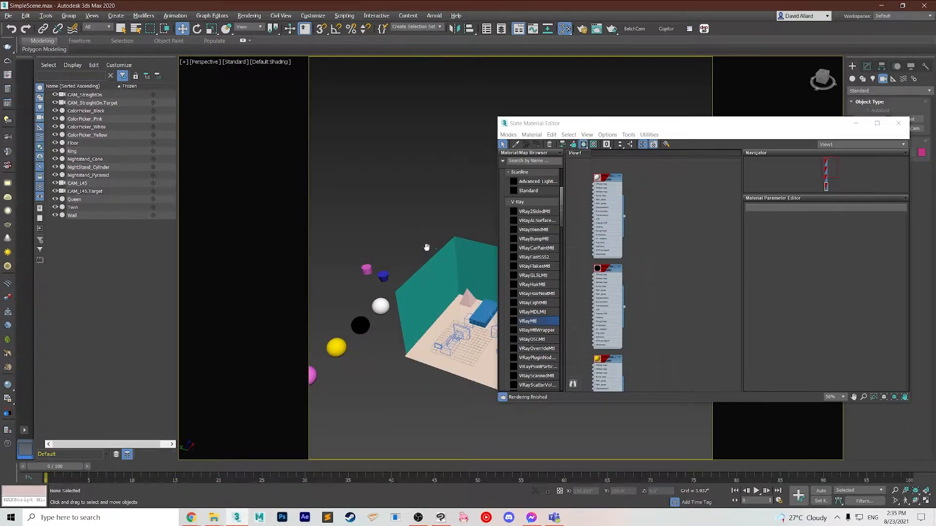
pyautogui.moveTo(441, 272); pyautogui.dragTo(418, 255, button='middle')
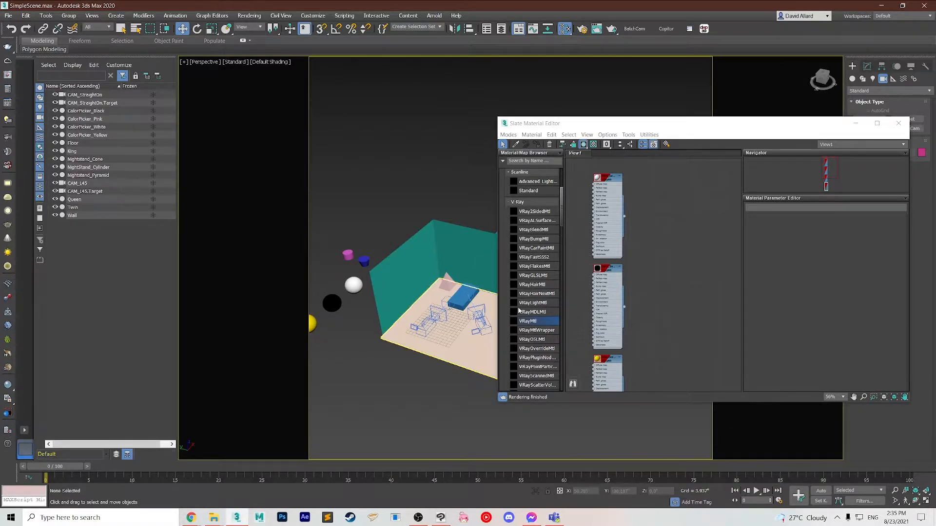
pyautogui.click(460, 303)
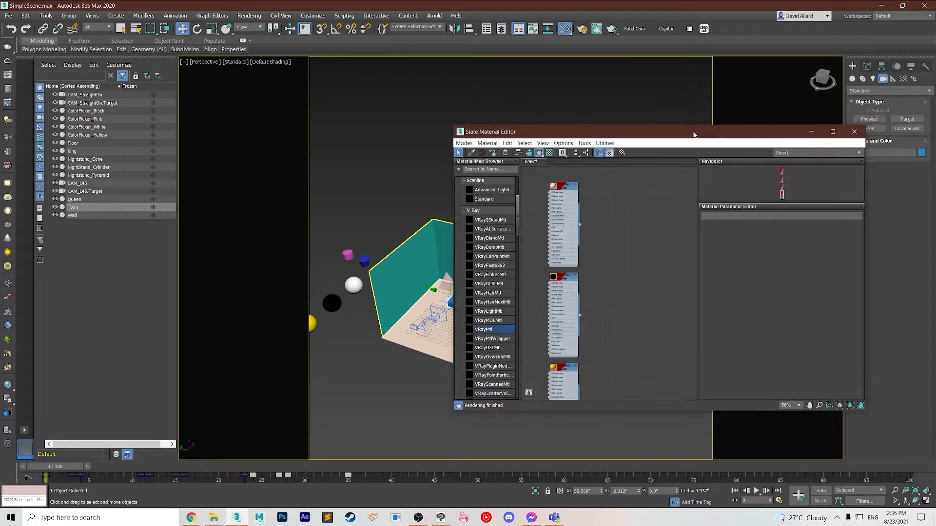
# - Add a Multi/Sub-Object material beside the colour materials in the node view and open its parameters
pyautogui.scroll(-1, 464, 322)
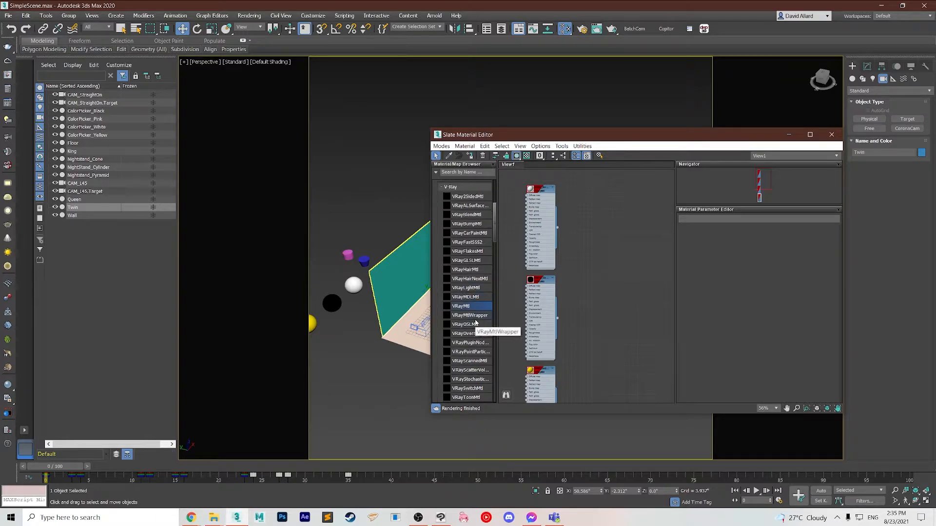
pyautogui.scroll(3, 477, 325)
pyautogui.moveTo(485, 251); pyautogui.dragTo(647, 267)
pyautogui.moveTo(611, 321); pyautogui.dragTo(582, 316, button='middle')
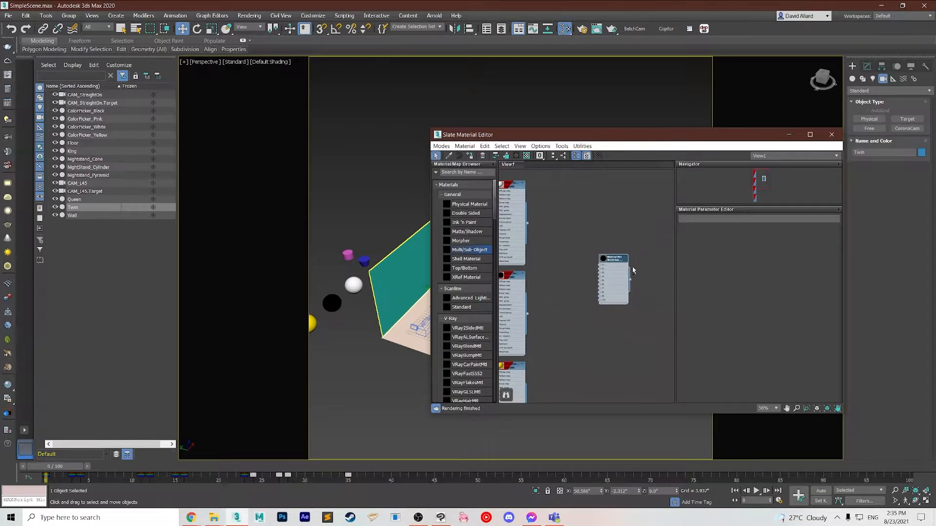
pyautogui.doubleClick(613, 261)
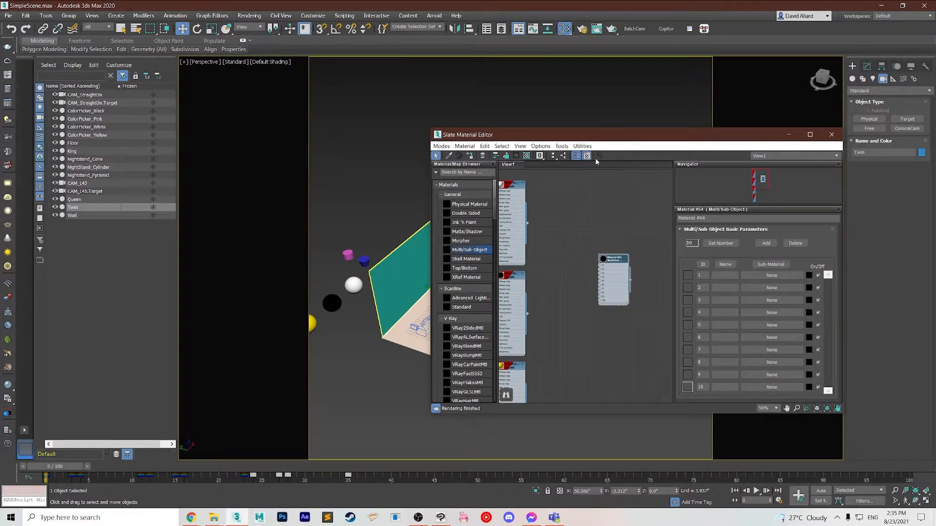
# - Add a Material modifier on top of the Twin bed's modifier stack
pyautogui.moveTo(627, 136); pyautogui.dragTo(597, 354)
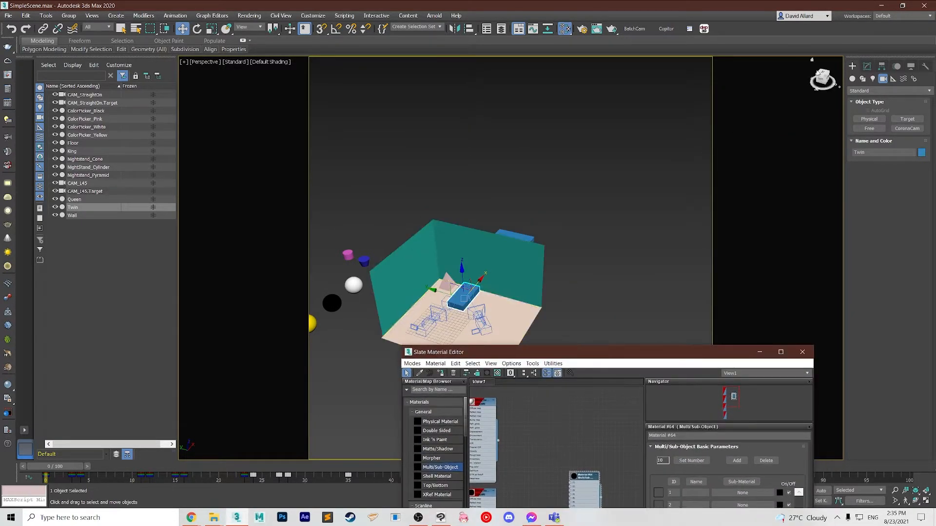
pyautogui.click(866, 64)
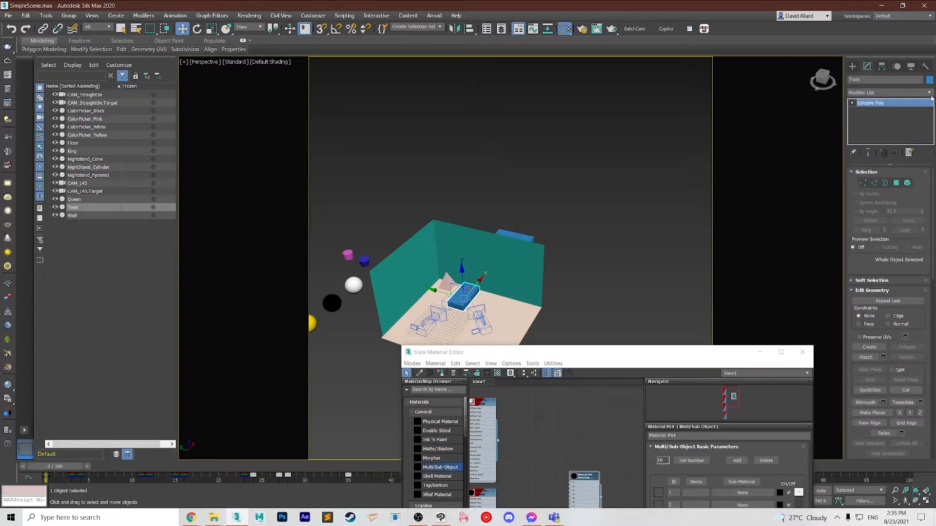
pyautogui.click(929, 93)
pyautogui.moveTo(929, 119); pyautogui.dragTo(907, 253)
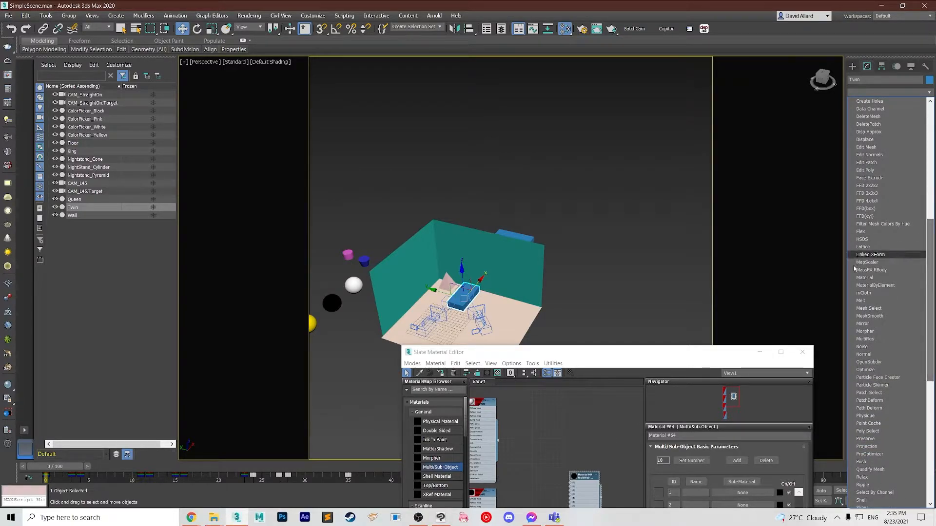
pyautogui.click(865, 277)
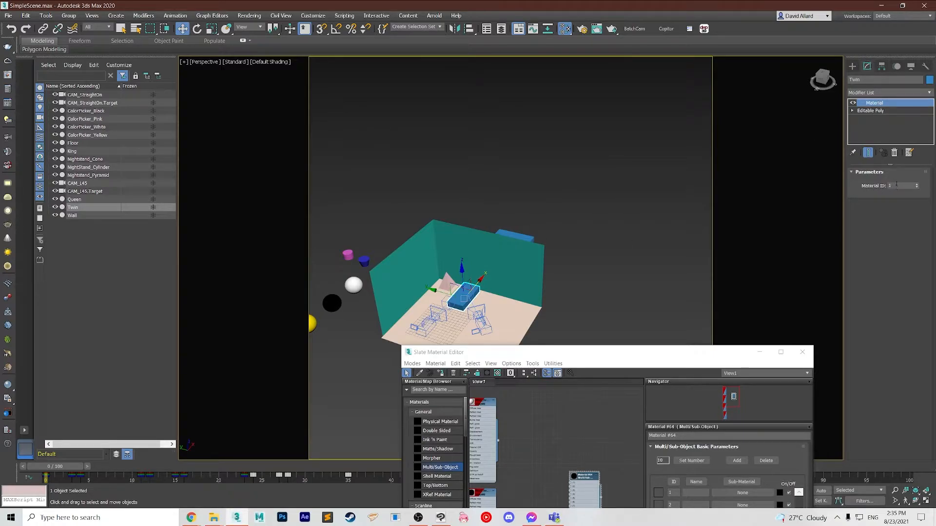
pyautogui.moveTo(648, 353); pyautogui.dragTo(580, 143)
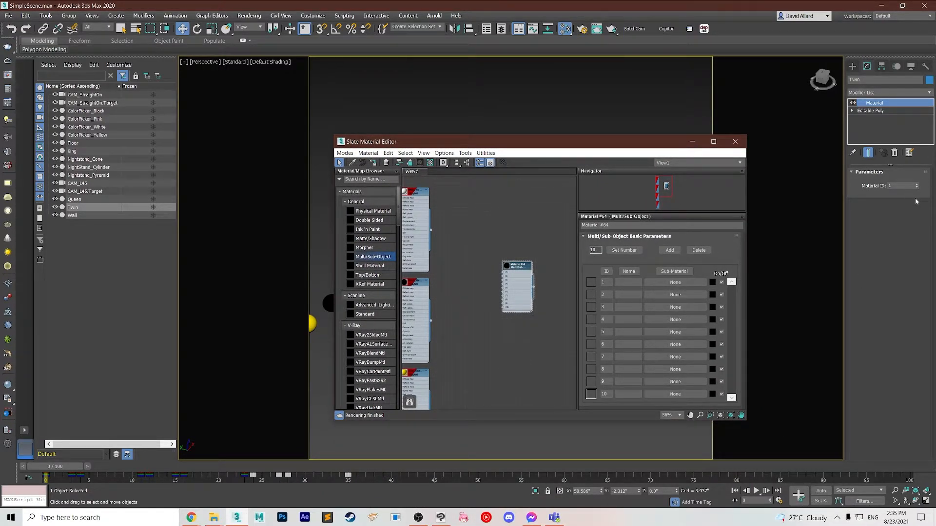
pyautogui.moveTo(634, 142); pyautogui.dragTo(685, 341)
pyautogui.moveTo(597, 245)
pyautogui.keyDown('alt'); pyautogui.mouseDown(button='middle')
pyautogui.moveTo(585, 253)
pyautogui.moveTo(582, 315)
pyautogui.moveTo(577, 301)
pyautogui.moveTo(614, 299)
pyautogui.moveTo(589, 282)
pyautogui.moveTo(603, 259)
pyautogui.moveTo(594, 262)
pyautogui.mouseUp(button='middle'); pyautogui.keyUp('alt')
pyautogui.click(570, 258)
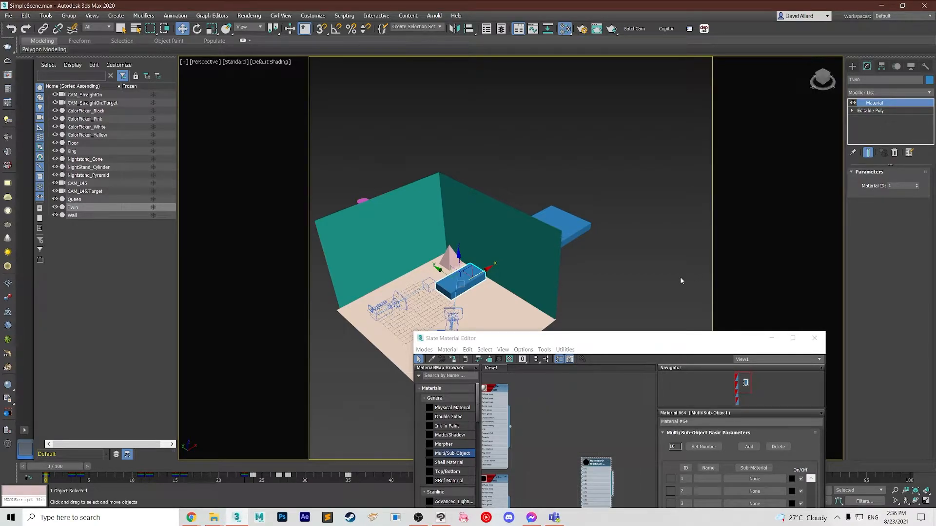
pyautogui.moveTo(624, 343); pyautogui.dragTo(590, 101)
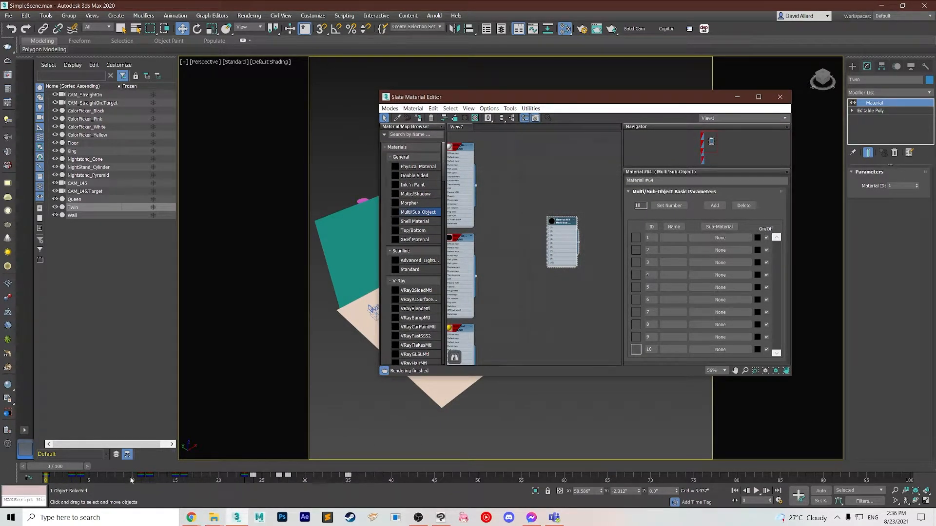
pyautogui.moveTo(635, 96); pyautogui.dragTo(554, 115)
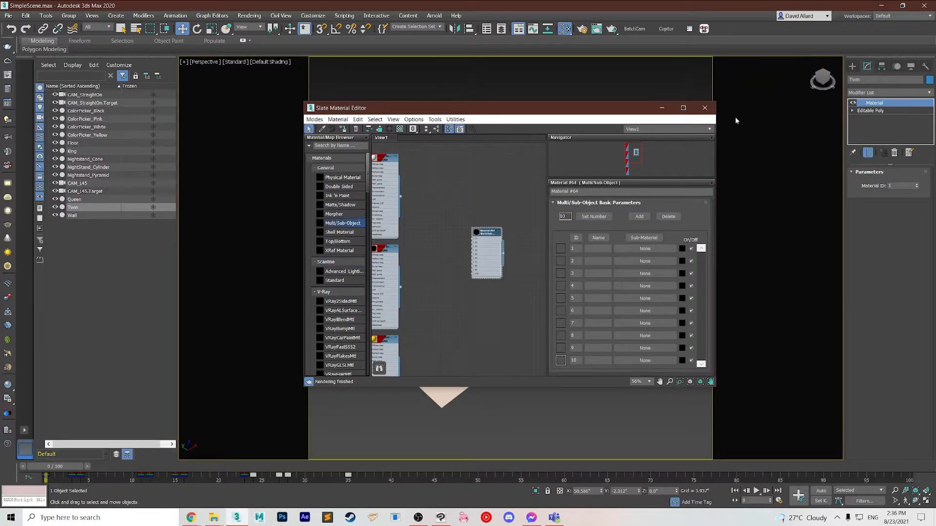
pyautogui.click(666, 111)
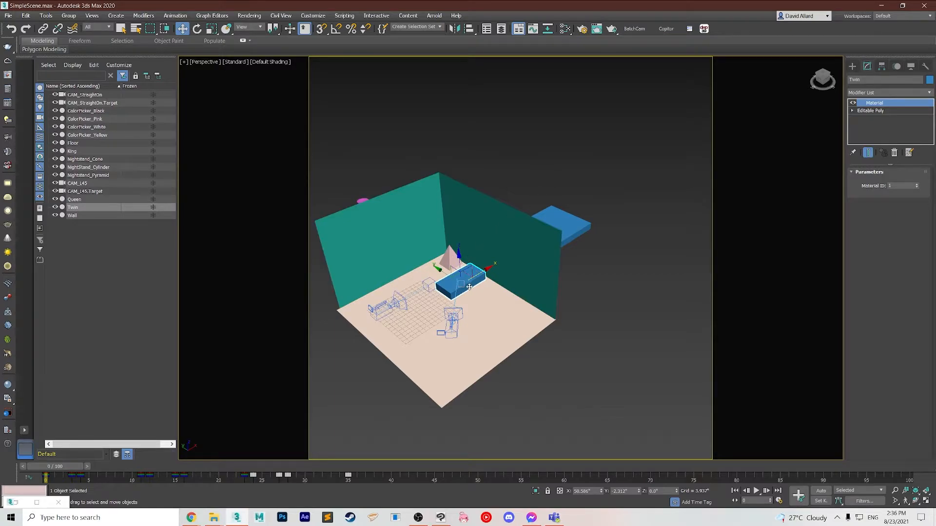
# - Delete the Material modifier from the Twin bed's modifier stack
pyautogui.keyDown('alt'); pyautogui.moveTo(474, 279); pyautogui.dragTo(468, 248, button='middle'); pyautogui.keyUp('alt')
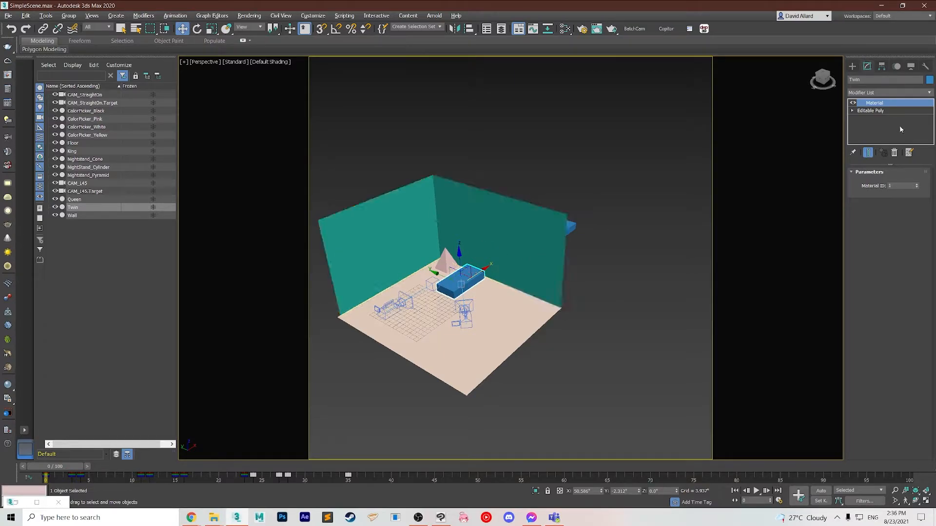
pyautogui.rightClick(890, 102)
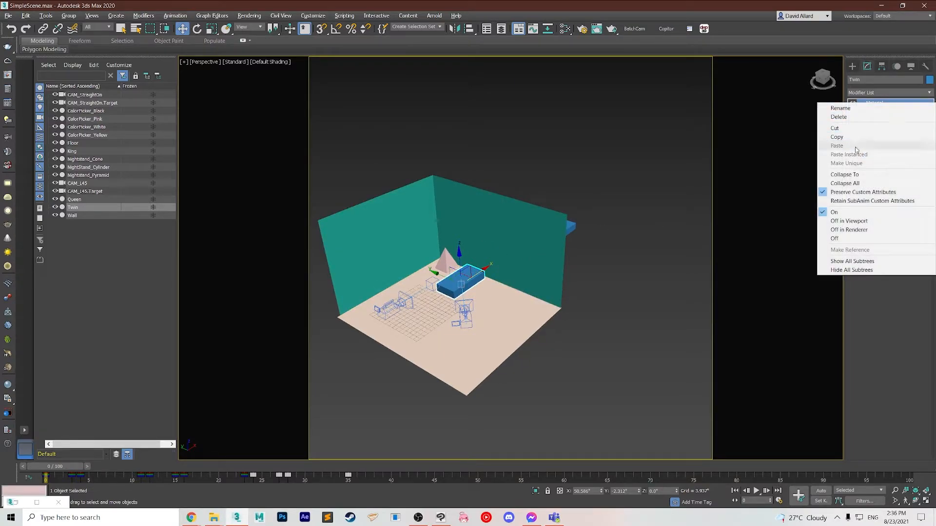
pyautogui.click(864, 117)
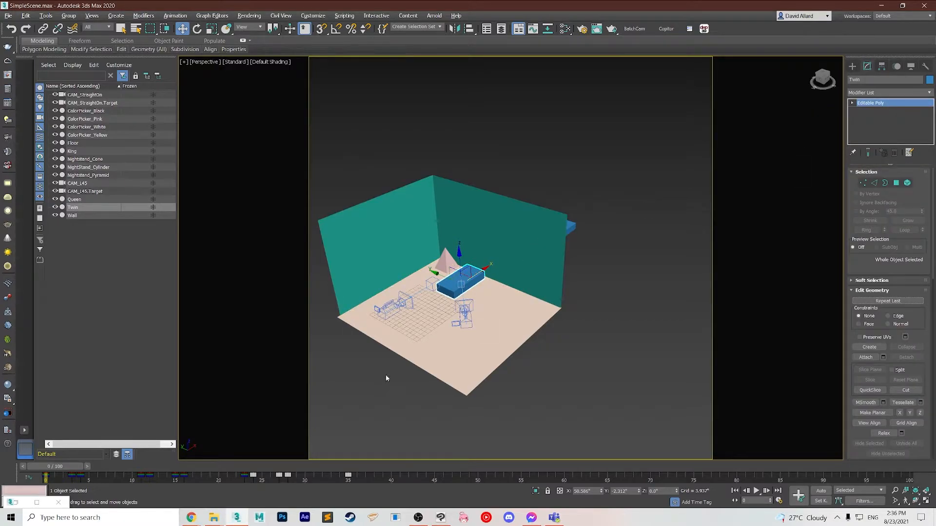
# - Reopen the Slate Material Editor and delete the Multi/Sub-Object material from the node view
pyautogui.press('m')
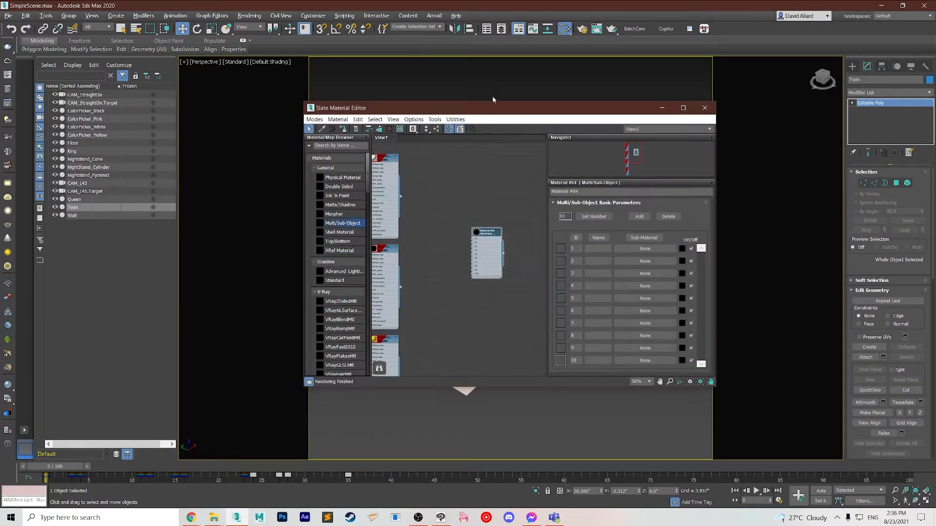
pyautogui.moveTo(489, 112); pyautogui.dragTo(587, 105)
pyautogui.moveTo(527, 249); pyautogui.dragTo(525, 218, button='middle')
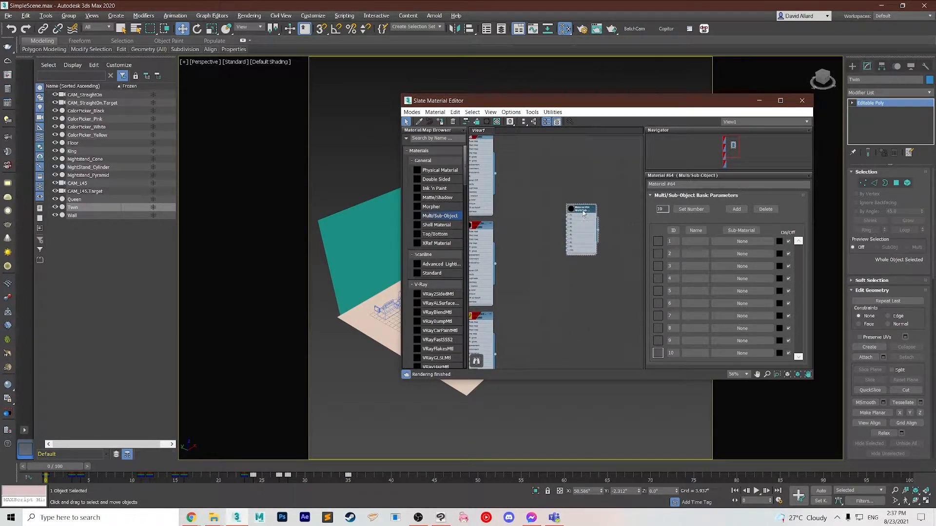
pyautogui.press('Delete')
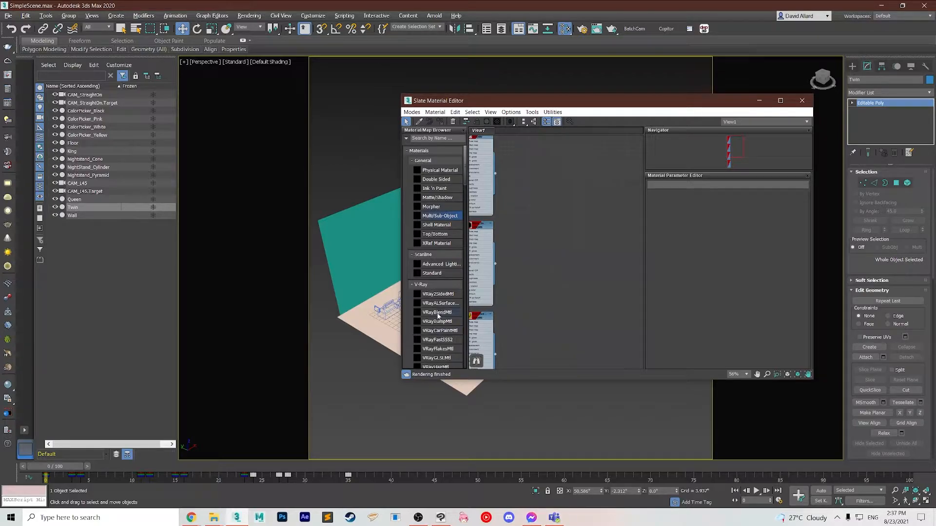
# - Add a VRayBlendMtl beside the colour materials, connect White_Bed_MTL as its base material and open its parameters
pyautogui.moveTo(437, 316); pyautogui.dragTo(574, 227)
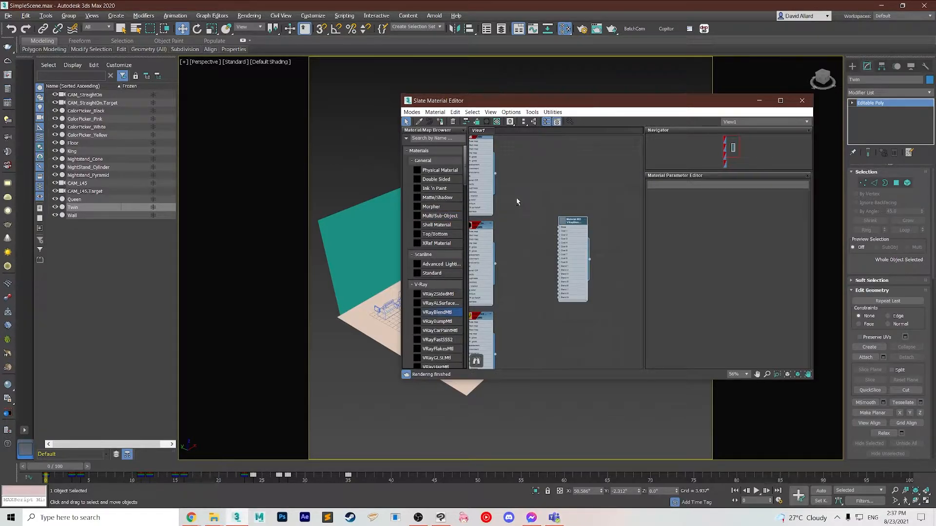
pyautogui.moveTo(512, 202); pyautogui.dragTo(554, 211, button='middle')
pyautogui.moveTo(527, 190); pyautogui.dragTo(591, 244)
pyautogui.moveTo(565, 284); pyautogui.dragTo(564, 217, button='middle')
pyautogui.doubleClick(596, 174)
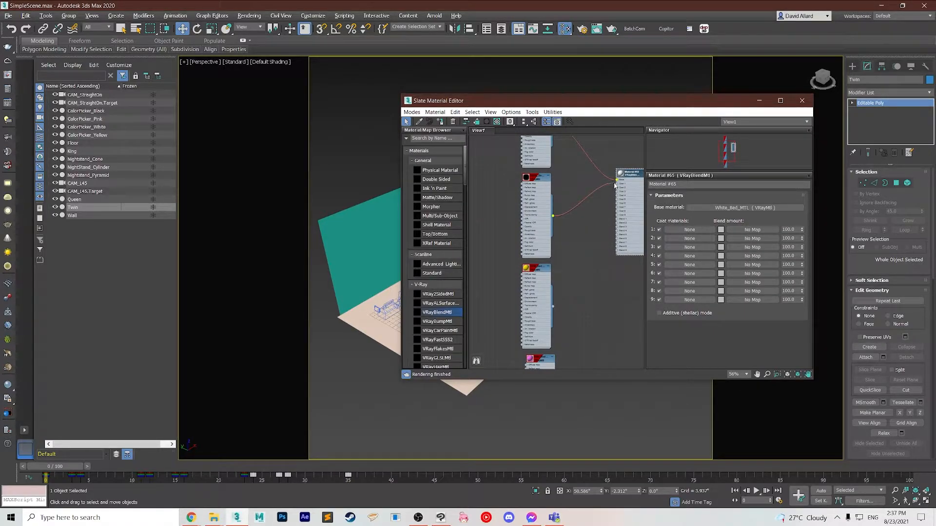
# - Connect the black, gold and pink bed materials to the blend material's coat slots 1, 2 and 3
pyautogui.moveTo(618, 185); pyautogui.dragTo(618, 184)
pyautogui.moveTo(607, 208); pyautogui.dragTo(627, 245)
pyautogui.moveTo(581, 332); pyautogui.dragTo(568, 259, button='middle')
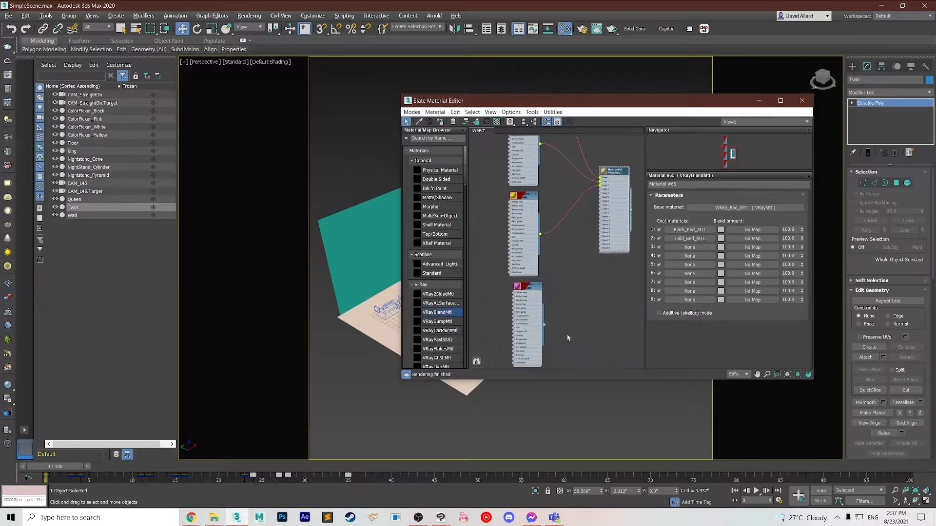
pyautogui.moveTo(545, 327); pyautogui.dragTo(600, 188)
# - Set the blend amount colours of the black, gold and pink coat materials to pure black
pyautogui.click(721, 230)
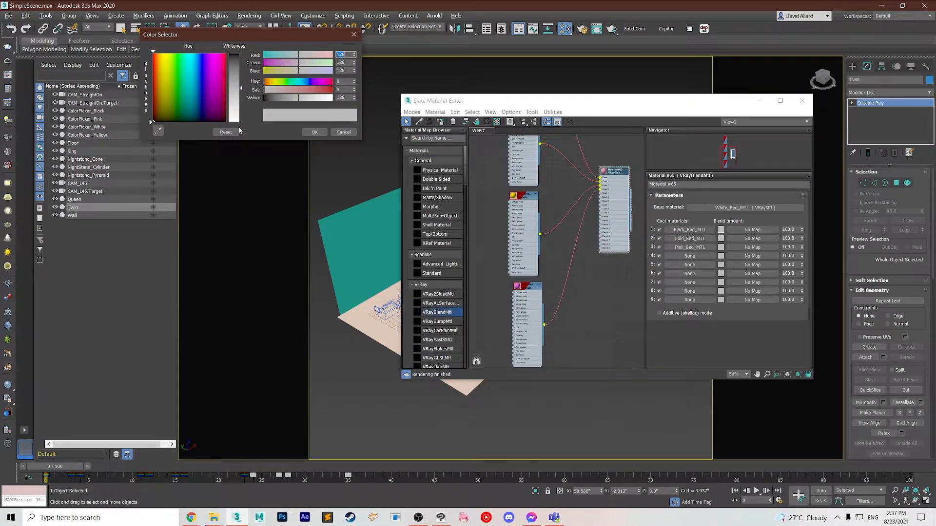
pyautogui.moveTo(241, 90); pyautogui.dragTo(241, 54)
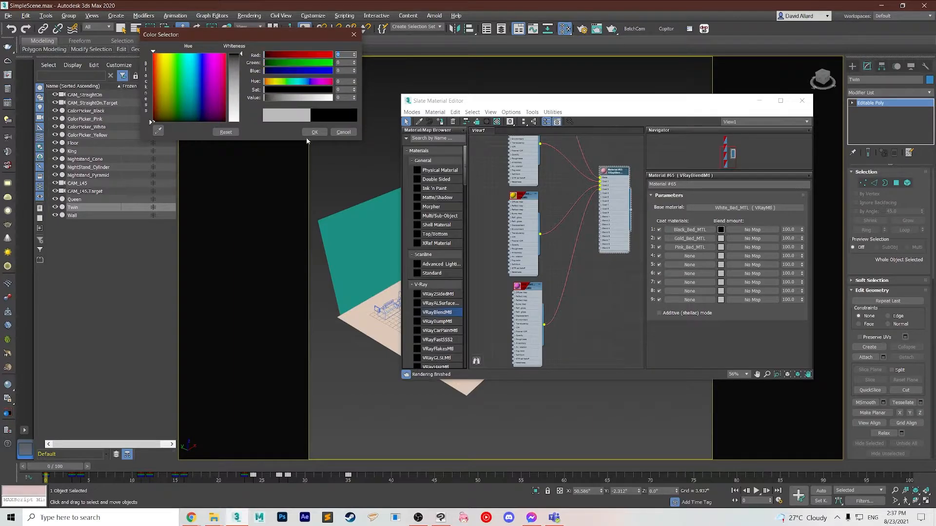
pyautogui.click(314, 132)
pyautogui.click(721, 238)
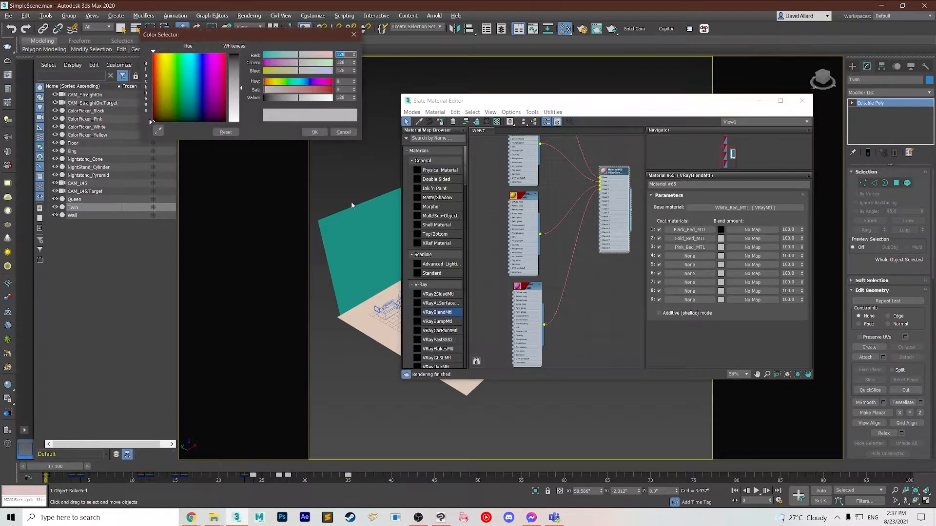
pyautogui.moveTo(241, 89); pyautogui.dragTo(241, 53)
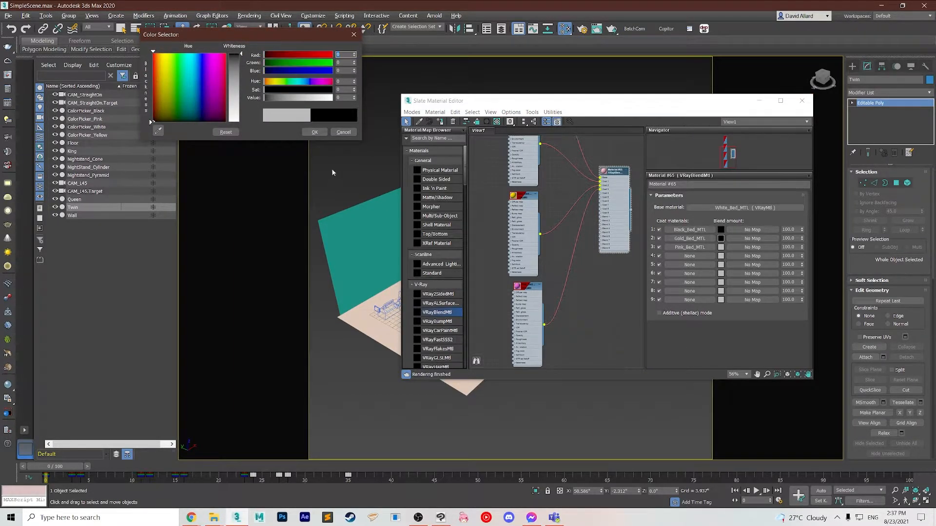
pyautogui.click(314, 132)
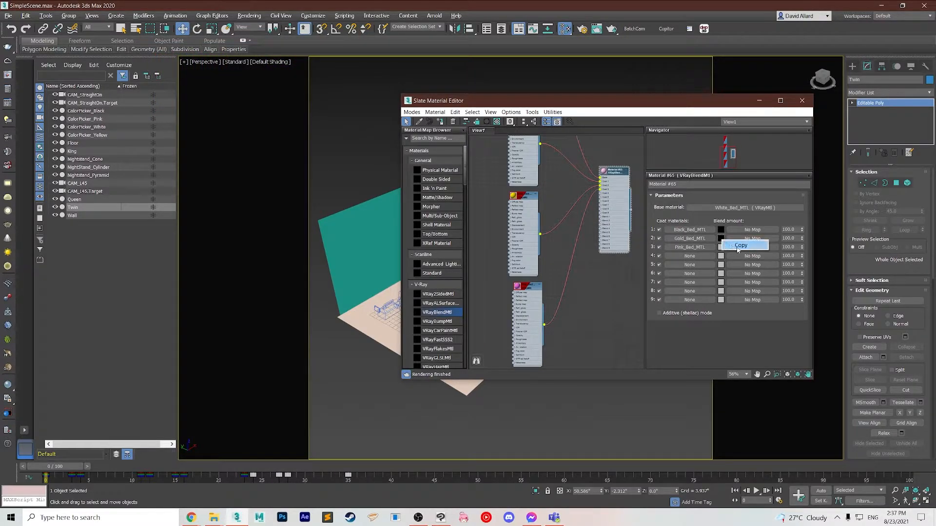
pyautogui.rightClick(720, 248)
pyautogui.click(734, 261)
# - Filter the timeline's track bar to display material keys
pyautogui.rightClick(113, 480)
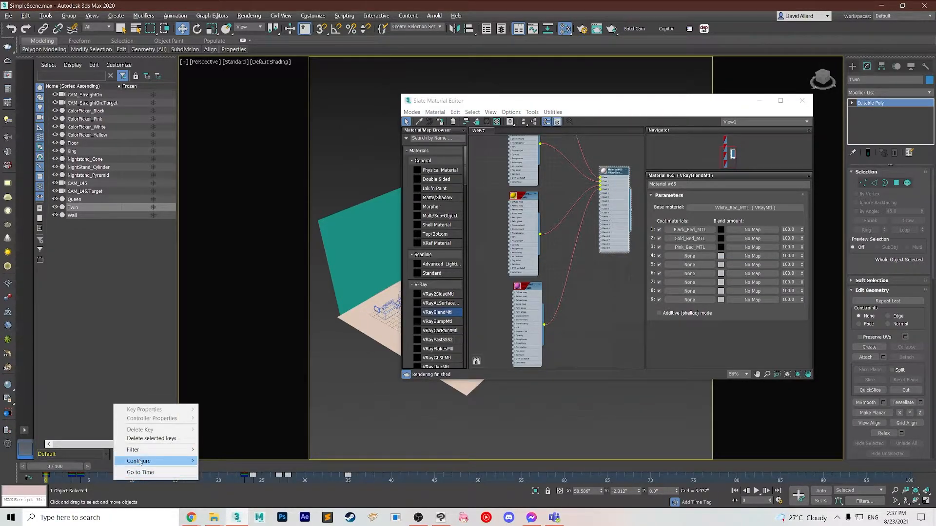
pyautogui.moveTo(157, 455)
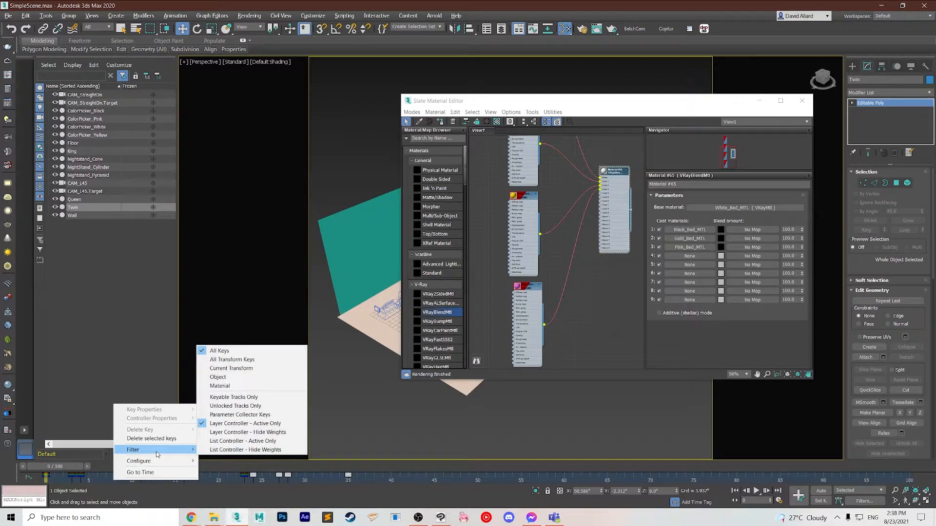
pyautogui.click(243, 386)
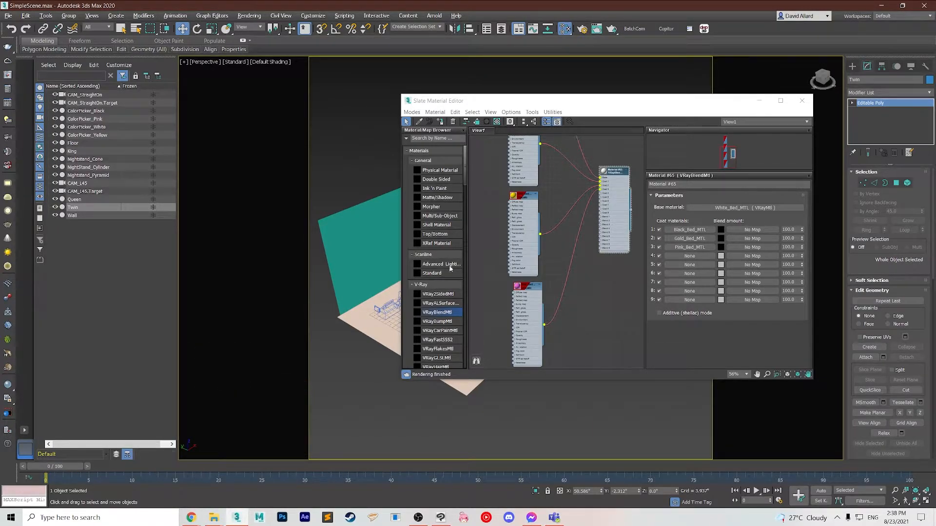
# - Uncover the selected Twin bed in the viewport and assign the VRayBlendMtl to it
pyautogui.moveTo(553, 104); pyautogui.dragTo(480, 304)
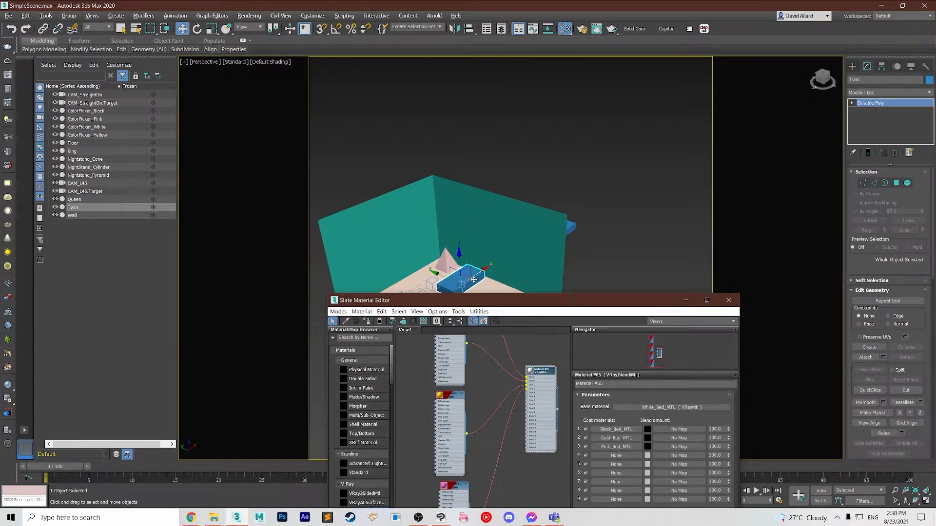
pyautogui.rightClick(542, 373)
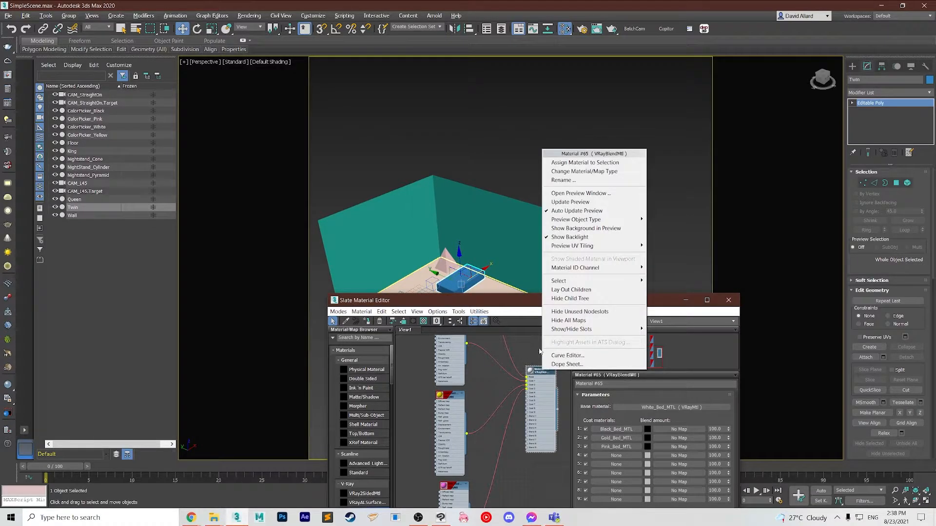
pyautogui.click(581, 167)
# - Select the Queen and King beds outside the room and assign the VRayBlendMtl to both
pyautogui.keyDown('alt'); pyautogui.moveTo(608, 199); pyautogui.dragTo(572, 209, button='middle'); pyautogui.keyUp('alt')
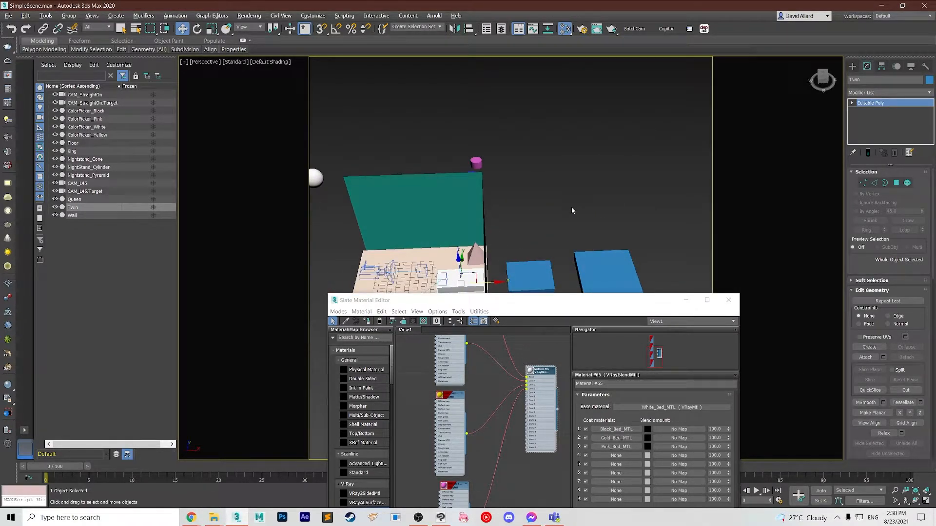
pyautogui.click(533, 279)
pyautogui.keyDown('ctrl'); pyautogui.click(591, 266); pyautogui.keyUp('ctrl')
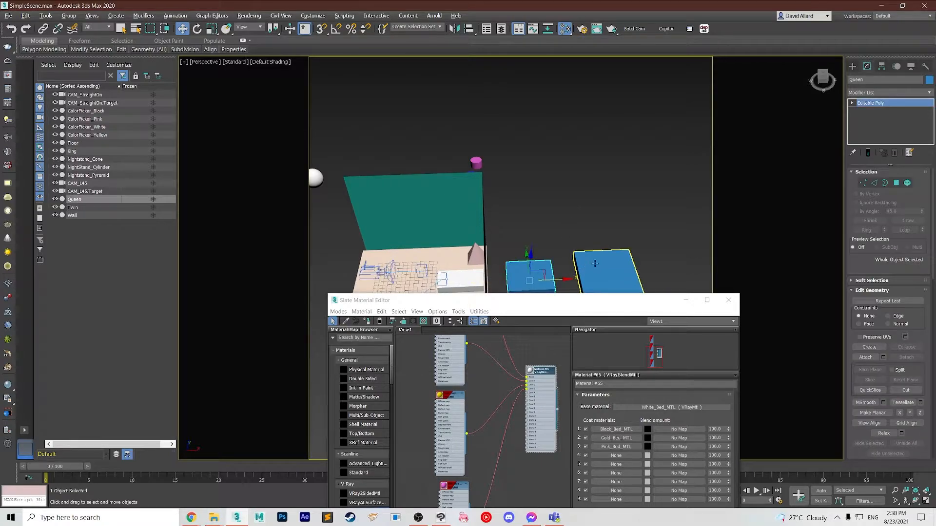
pyautogui.rightClick(540, 373)
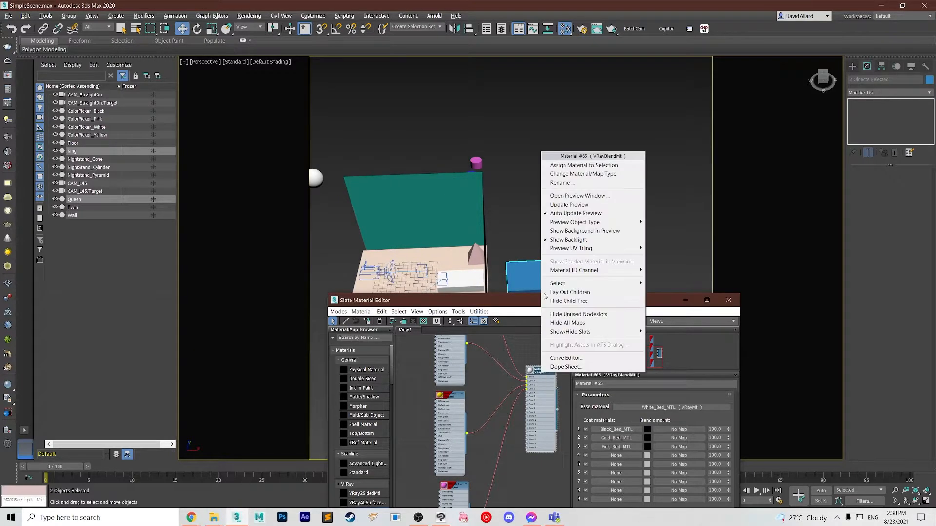
pyautogui.click(578, 166)
# - Select only the Twin bed and bring the blend material's complete node network into view
pyautogui.keyDown('alt'); pyautogui.moveTo(505, 218); pyautogui.dragTo(489, 204, button='middle'); pyautogui.keyUp('alt')
pyautogui.click(489, 204)
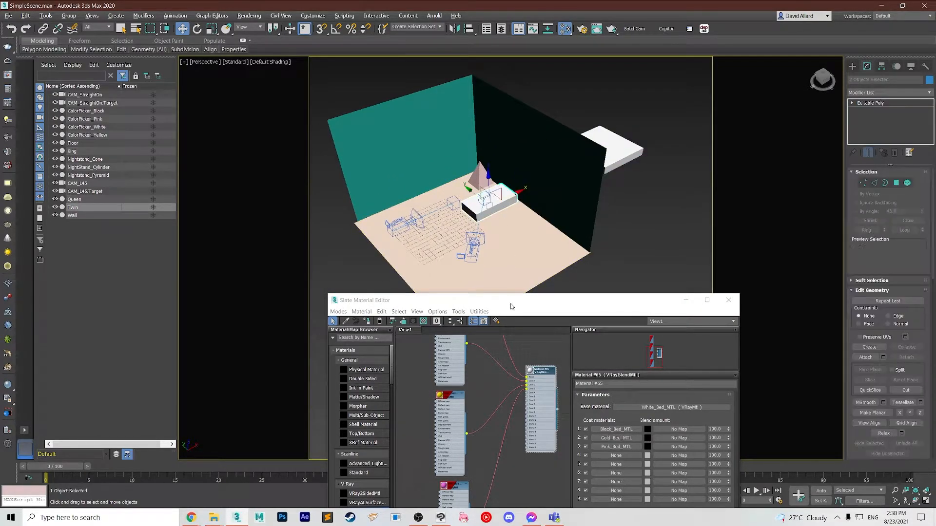
pyautogui.moveTo(520, 306); pyautogui.dragTo(595, 110)
pyautogui.moveTo(598, 296); pyautogui.dragTo(577, 306, button='middle')
pyautogui.scroll(-4, 554, 317)
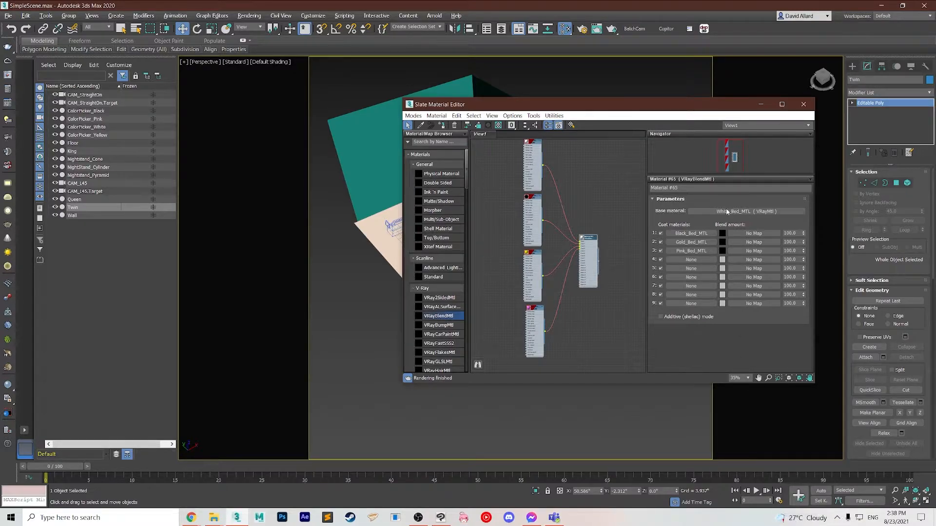
# - Turn on Auto Key and key the blend amounts of coats 1 to 3 as black at frame 0
pyautogui.click(820, 491)
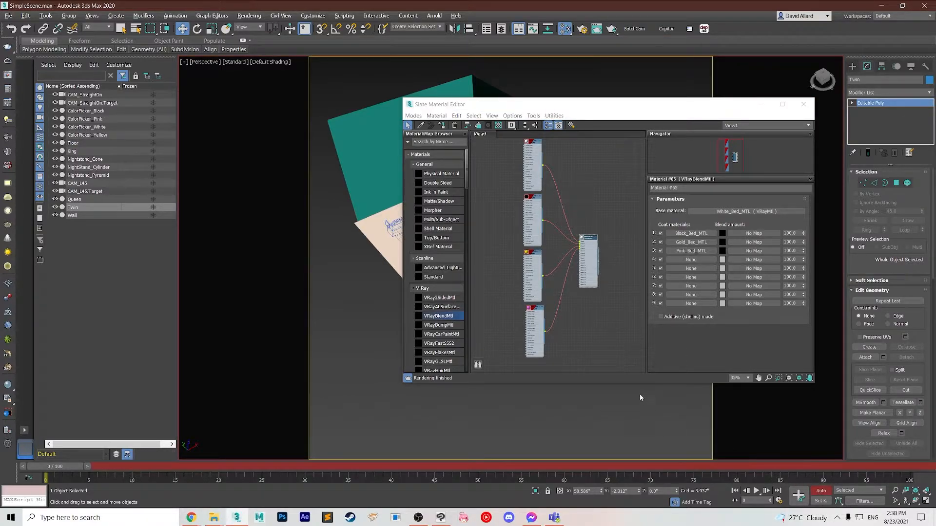
pyautogui.rightClick(724, 236)
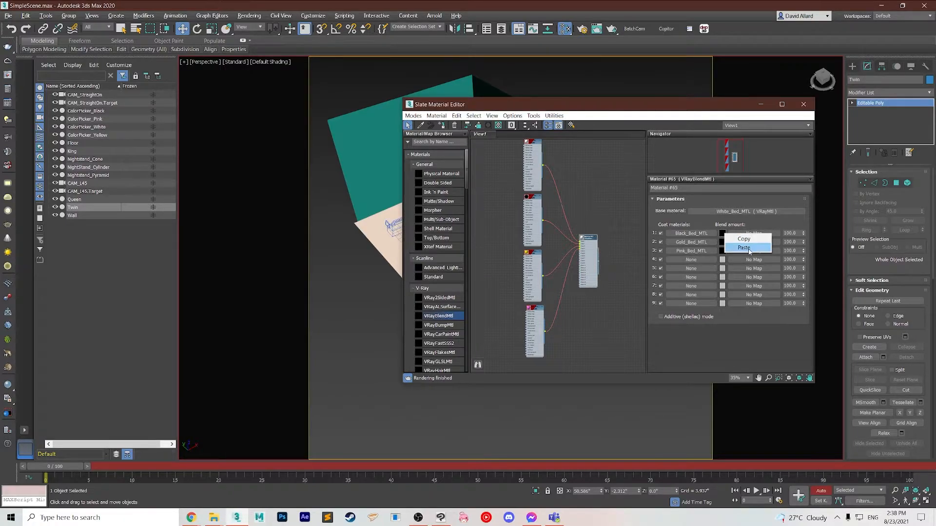
pyautogui.click(749, 239)
pyautogui.rightClick(721, 236)
pyautogui.click(745, 252)
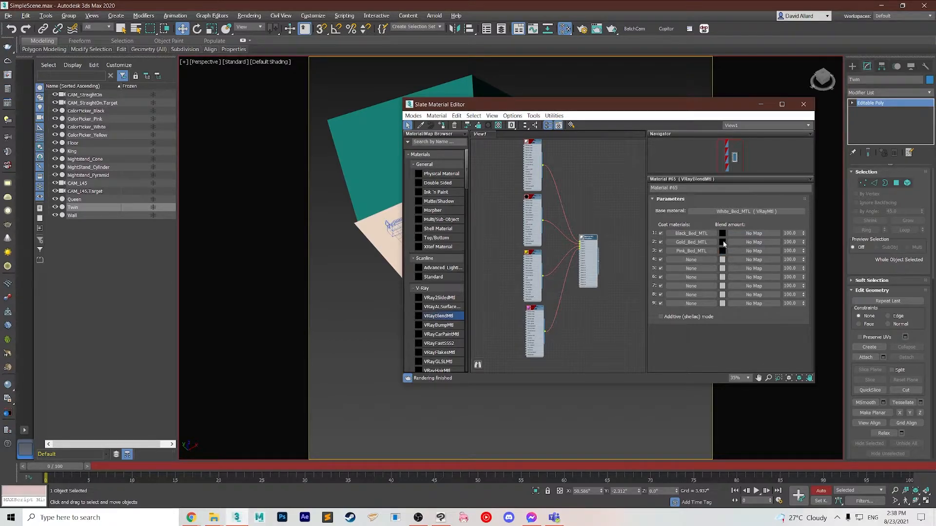
pyautogui.rightClick(724, 242)
pyautogui.click(746, 256)
pyautogui.rightClick(721, 249)
pyautogui.click(738, 266)
# - At frame 1, key the Black_Bed_MTL blend amount as white and the gold and pink coats' blend amounts as black
pyautogui.moveTo(69, 468); pyautogui.dragTo(77, 466)
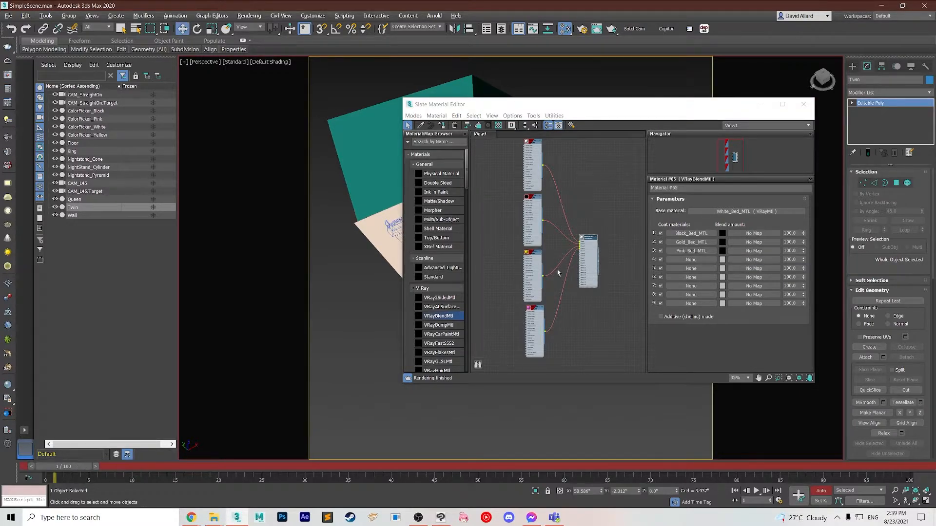
pyautogui.click(722, 234)
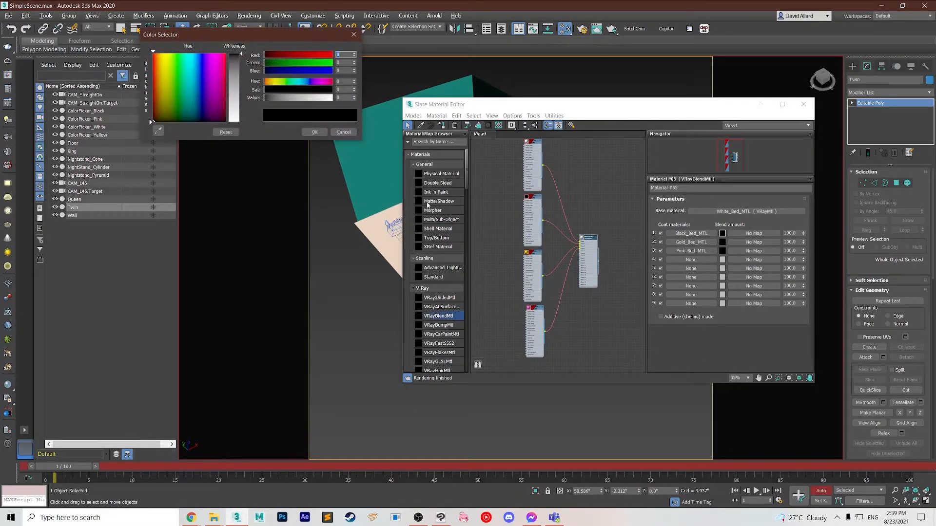
pyautogui.moveTo(243, 55); pyautogui.dragTo(241, 122)
pyautogui.click(312, 132)
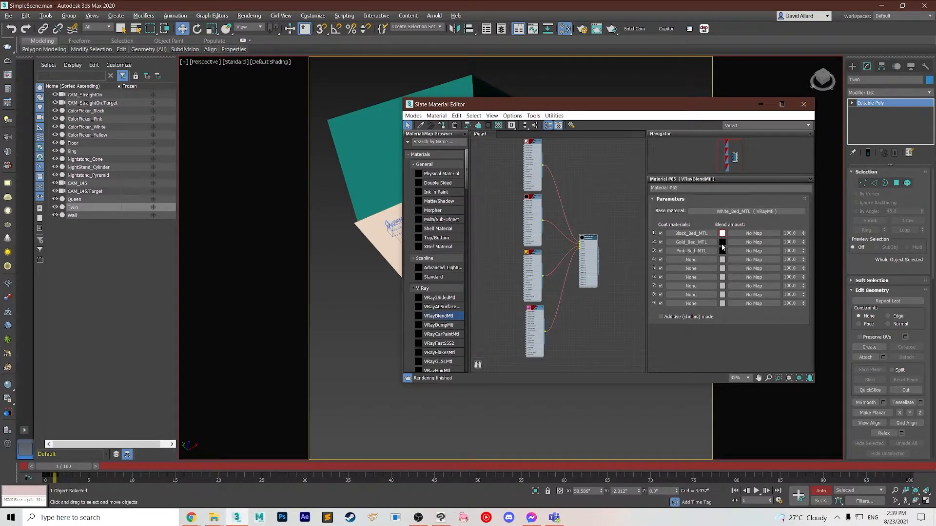
pyautogui.rightClick(721, 241)
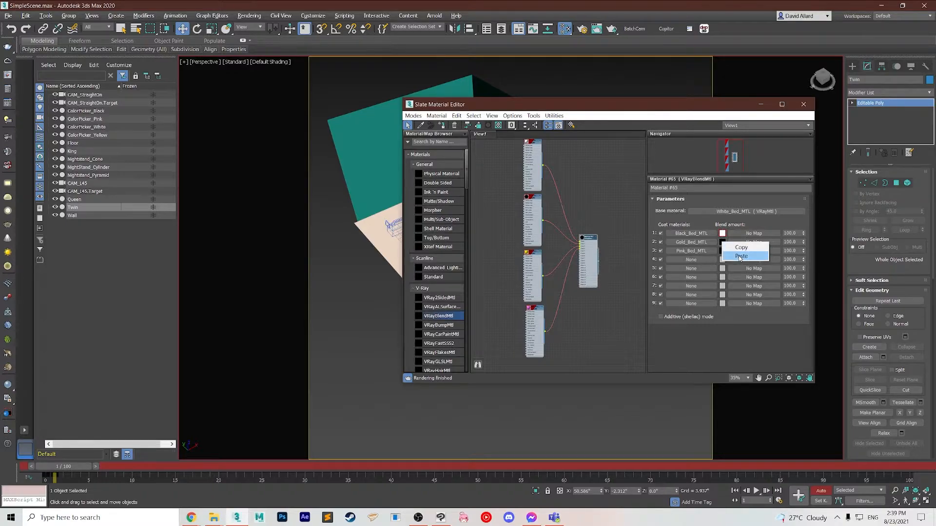
pyautogui.click(727, 253)
pyautogui.rightClick(724, 251)
pyautogui.click(728, 262)
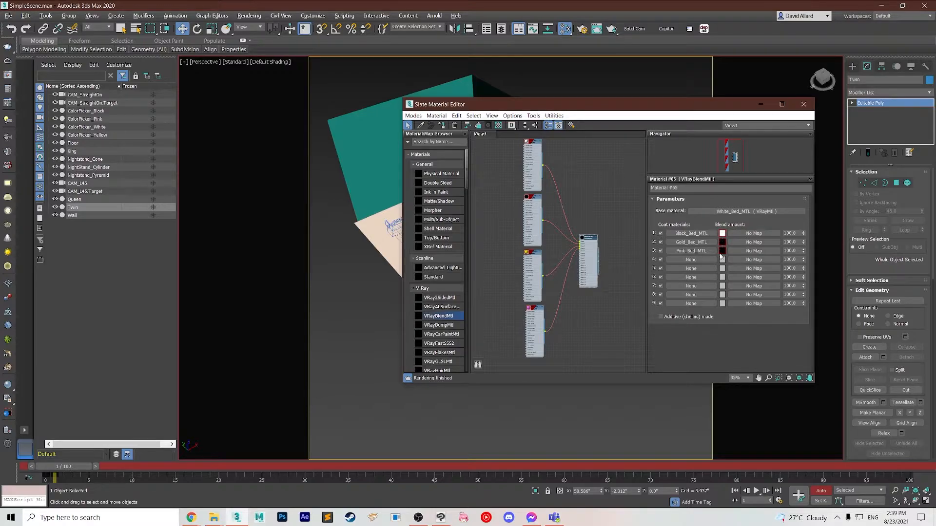
pyautogui.moveTo(82, 470); pyautogui.dragTo(78, 469)
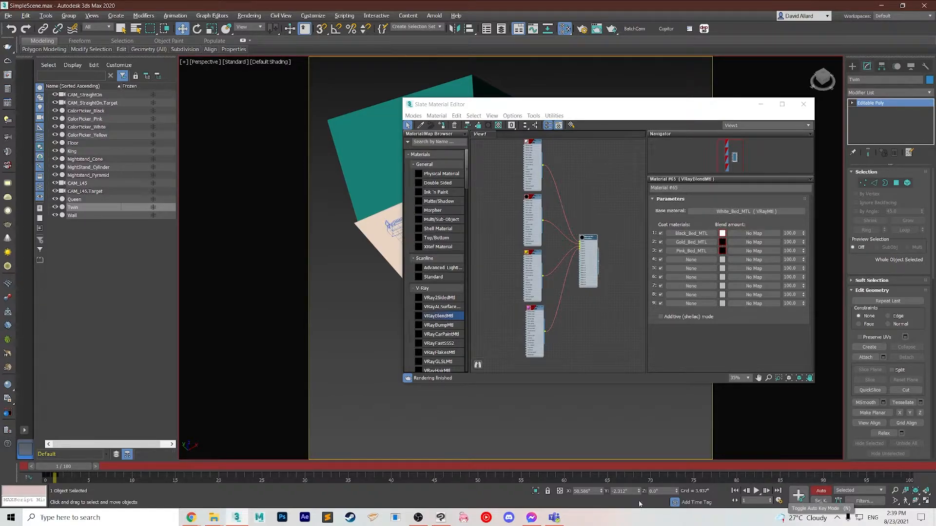
# - At frame 2, key the Gold_Bed_MTL blend amount as white and the black and pink coats' blend amounts as black
pyautogui.moveTo(78, 469); pyautogui.dragTo(83, 468)
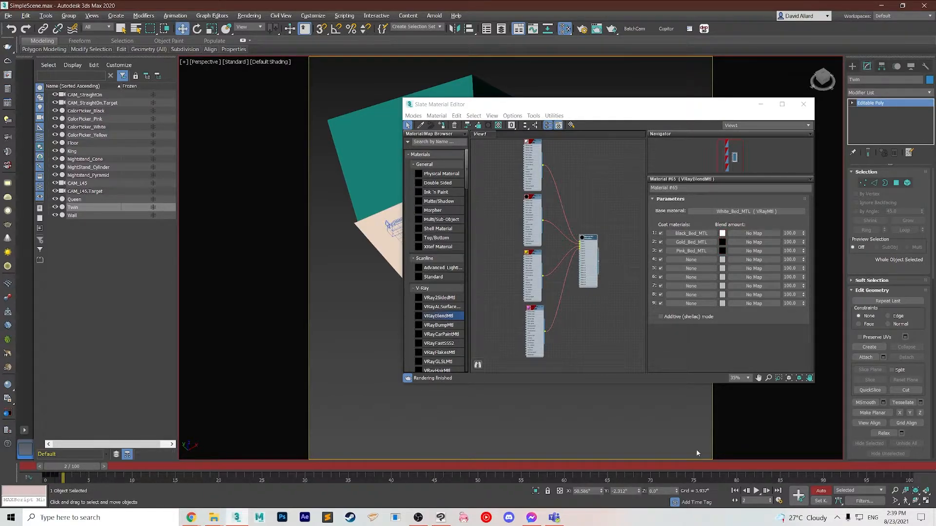
pyautogui.rightClick(722, 234)
pyautogui.click(741, 239)
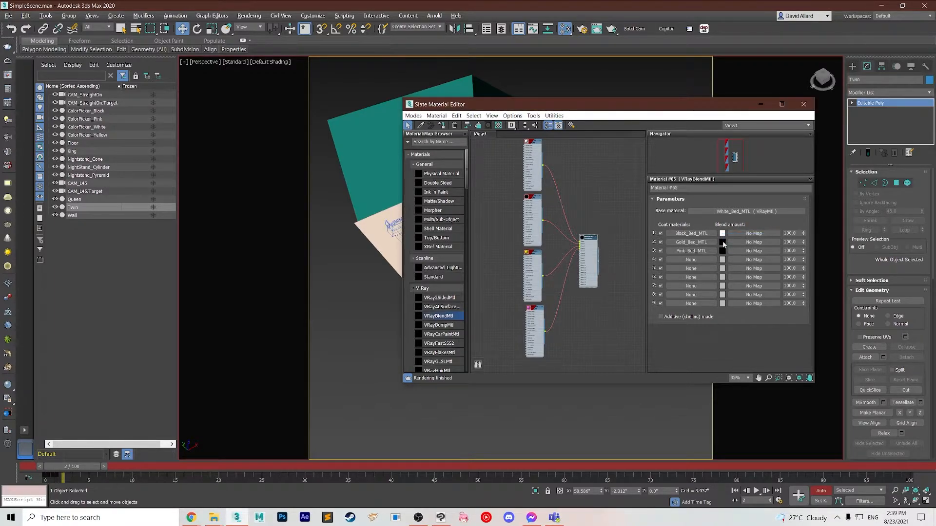
pyautogui.rightClick(722, 241)
pyautogui.click(756, 259)
pyautogui.click(723, 234)
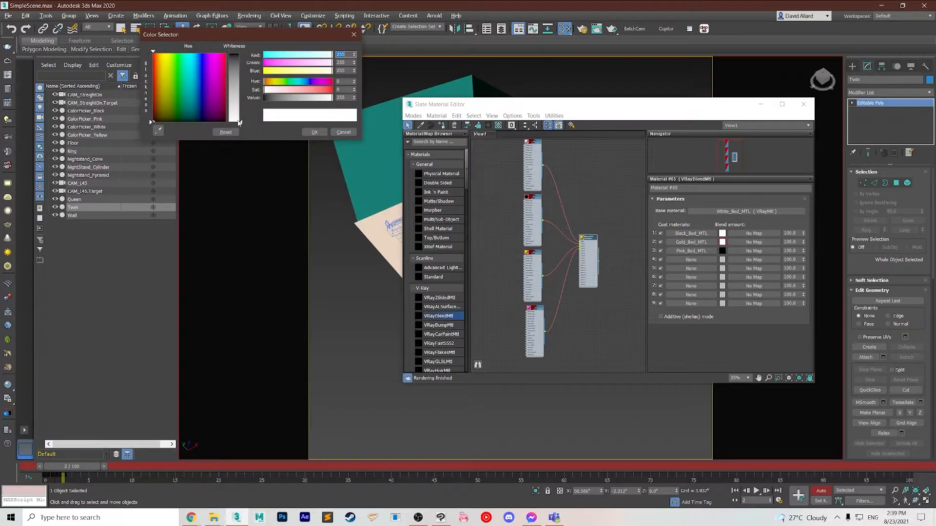
pyautogui.moveTo(241, 122); pyautogui.dragTo(241, 53)
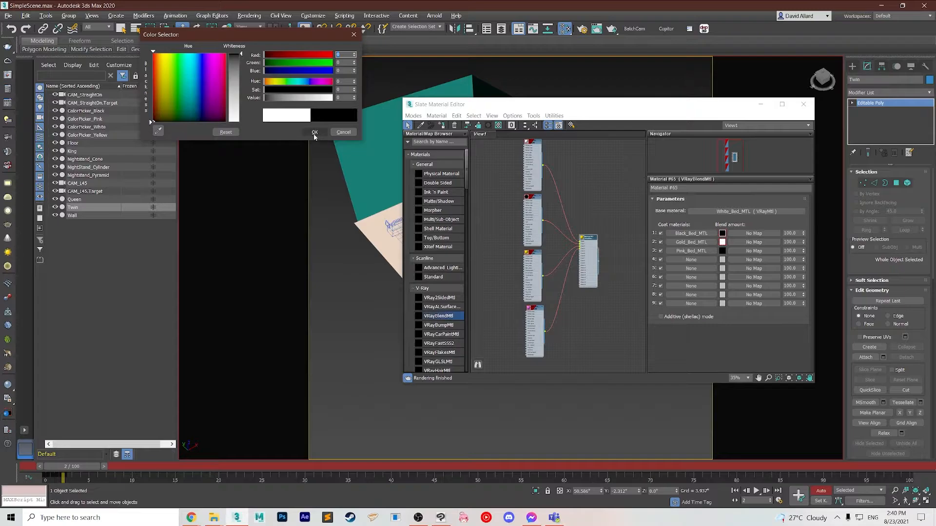
pyautogui.click(312, 132)
pyautogui.rightClick(722, 232)
pyautogui.click(740, 237)
pyautogui.rightClick(723, 254)
pyautogui.click(742, 267)
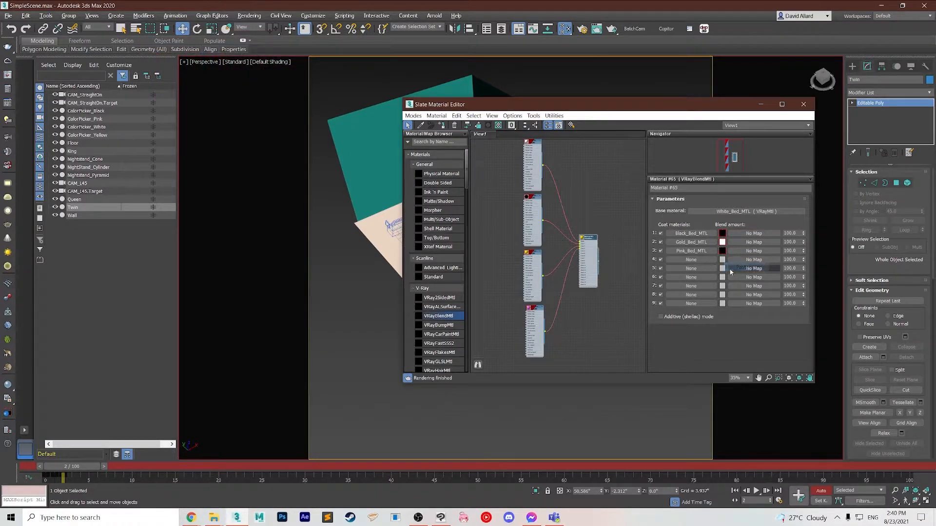
# - At frame 3, key the Pink_Bed_MTL blend amount white and the other two coats' black, and turn off Auto Key
pyautogui.moveTo(71, 466); pyautogui.dragTo(79, 466)
pyautogui.rightClick(723, 245)
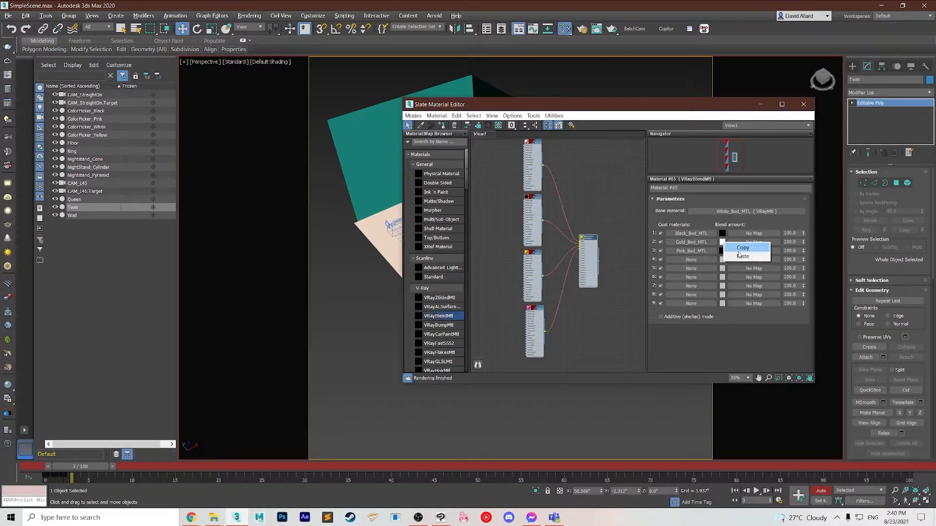
pyautogui.click(740, 250)
pyautogui.rightClick(723, 253)
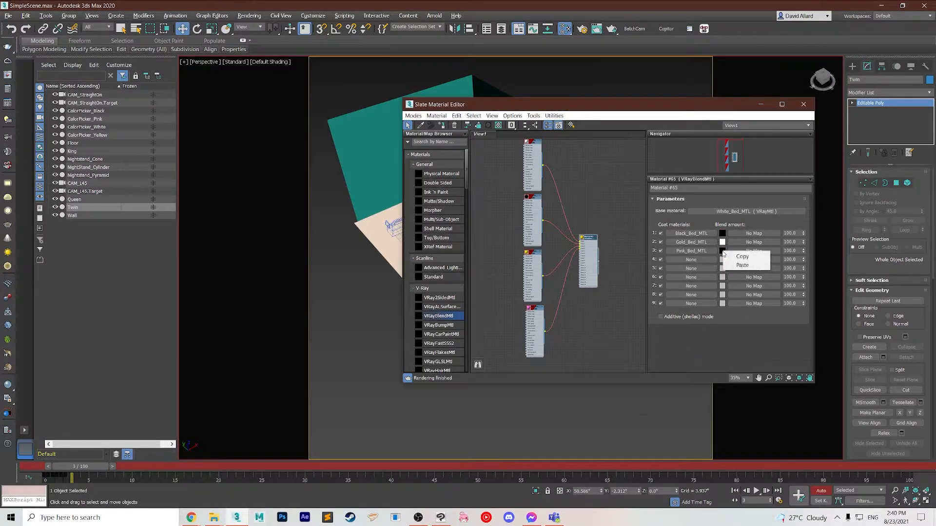
pyautogui.click(736, 266)
pyautogui.rightClick(723, 236)
pyautogui.click(741, 240)
pyautogui.rightClick(722, 242)
pyautogui.click(749, 258)
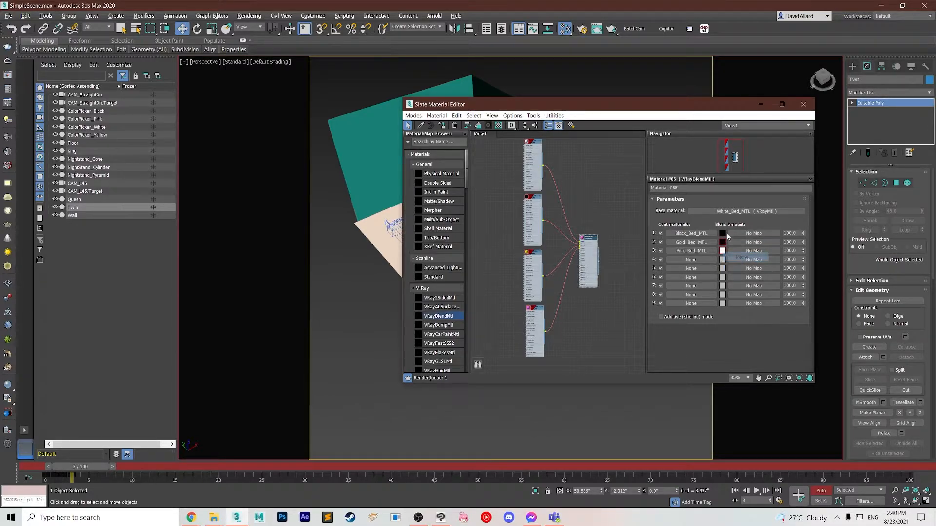
pyautogui.rightClick(723, 234)
pyautogui.click(736, 249)
pyautogui.click(821, 491)
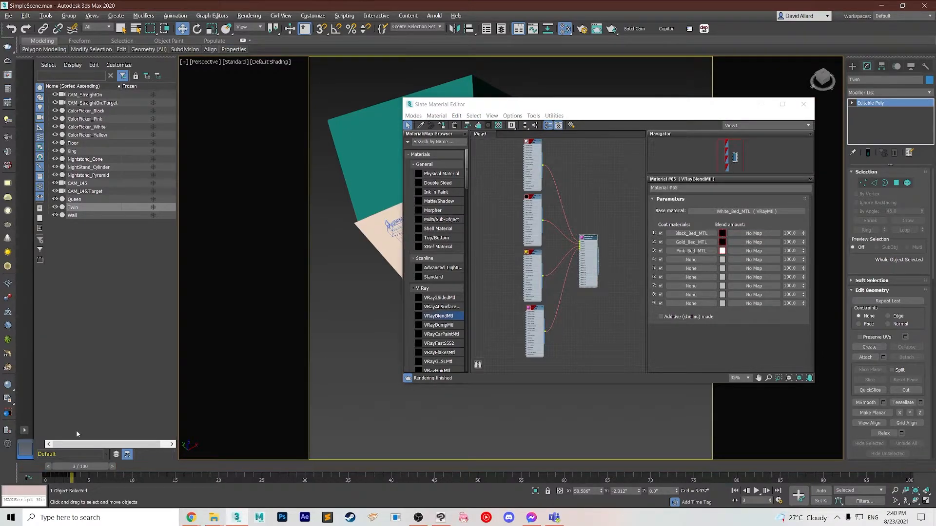
# - Duplicate the material keys of frames 0 to 3 along the timeline so the four-frame colour cycle repeats through frame 35
pyautogui.moveTo(87, 467)
pyautogui.mouseDown()
pyautogui.moveTo(43, 480)
pyautogui.moveTo(84, 480)
pyautogui.mouseUp()
pyautogui.press('w')
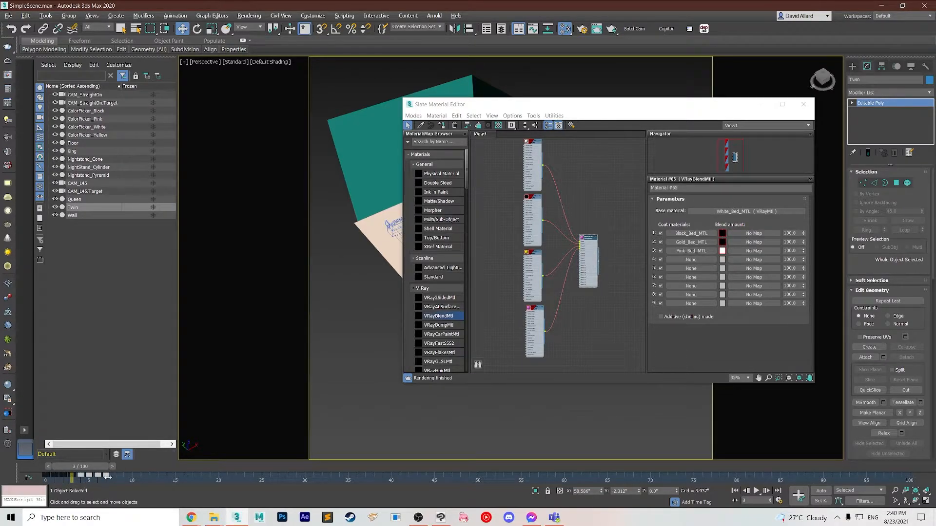
pyautogui.moveTo(146, 481); pyautogui.dragTo(116, 481)
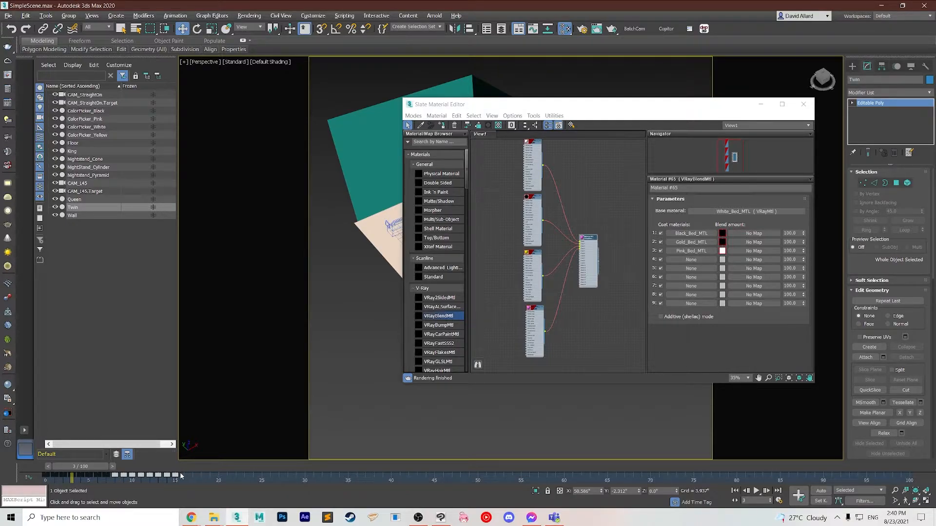
pyautogui.moveTo(192, 478)
pyautogui.mouseDown()
pyautogui.moveTo(41, 483)
pyautogui.moveTo(192, 483)
pyautogui.moveTo(183, 489)
pyautogui.mouseUp()
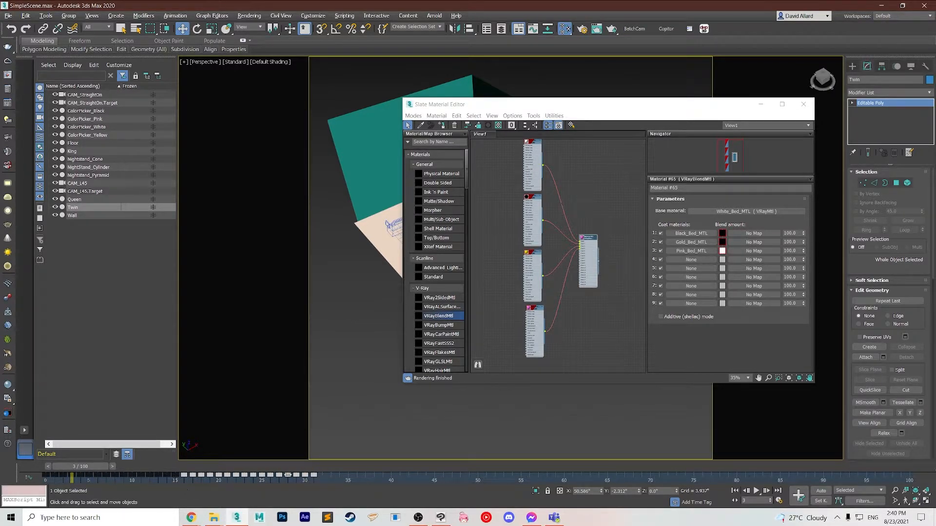
pyautogui.moveTo(324, 477)
pyautogui.mouseDown()
pyautogui.moveTo(288, 480)
pyautogui.moveTo(331, 481)
pyautogui.moveTo(321, 482)
pyautogui.mouseUp()
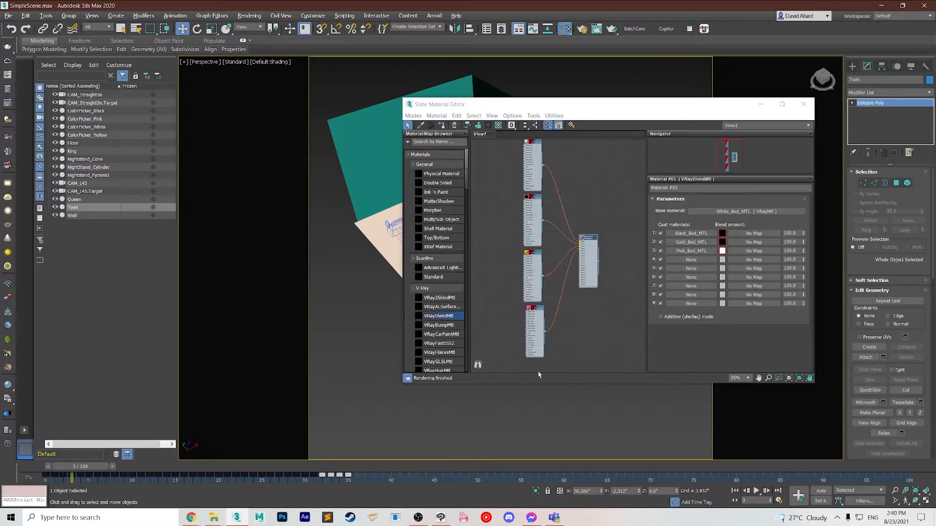
# - Uncover the Twin bed in the viewport and scrub the timeline from frame 0 to check its colour changes
pyautogui.moveTo(94, 464); pyautogui.dragTo(34, 466)
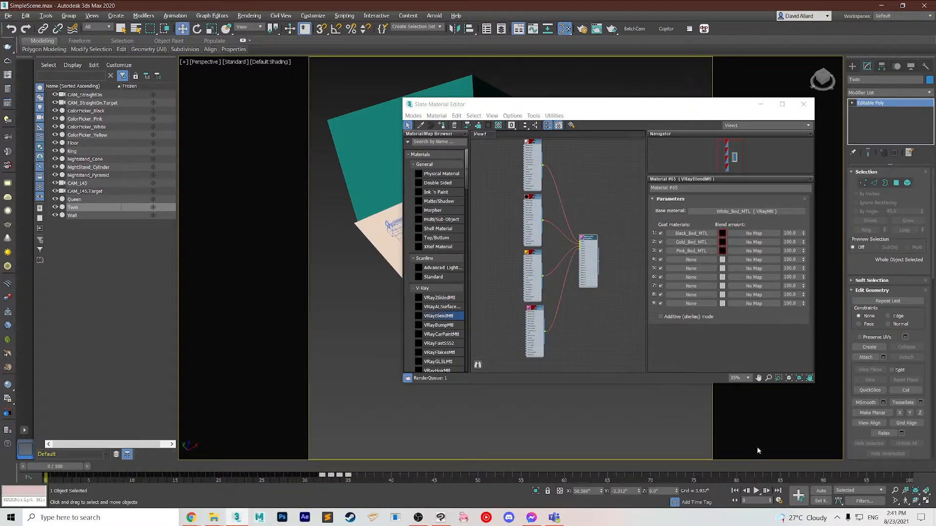
pyautogui.moveTo(688, 106); pyautogui.dragTo(701, 276)
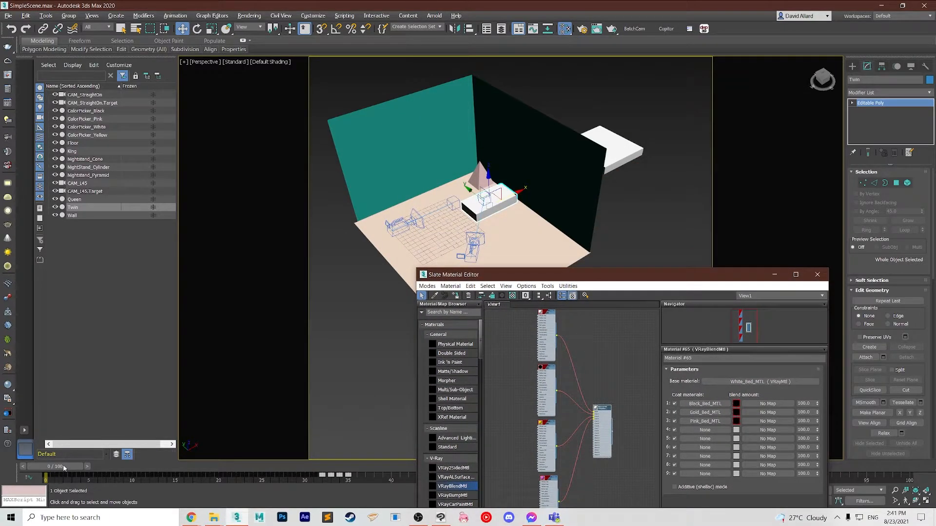
pyautogui.moveTo(62, 469)
pyautogui.mouseDown()
pyautogui.moveTo(111, 469)
pyautogui.moveTo(59, 484)
pyautogui.mouseUp()
pyautogui.press('w')
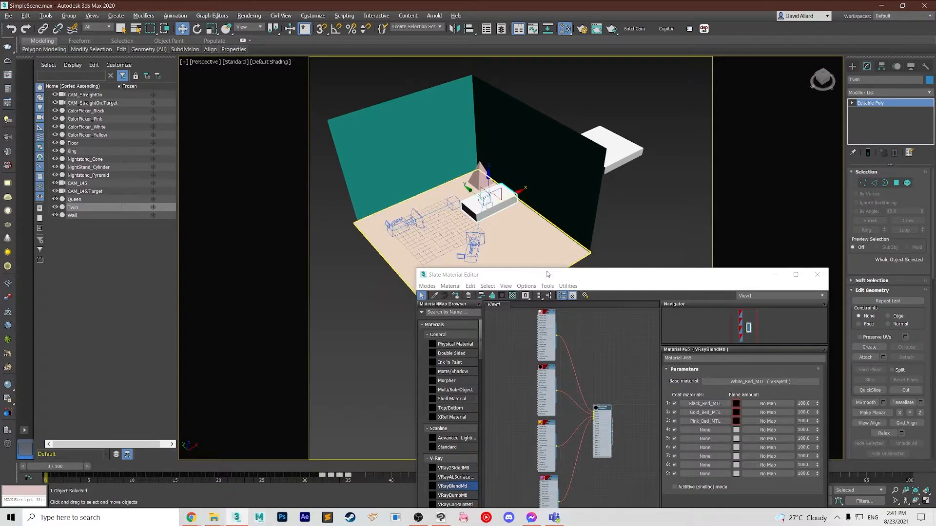
pyautogui.moveTo(562, 275); pyautogui.dragTo(543, 154)
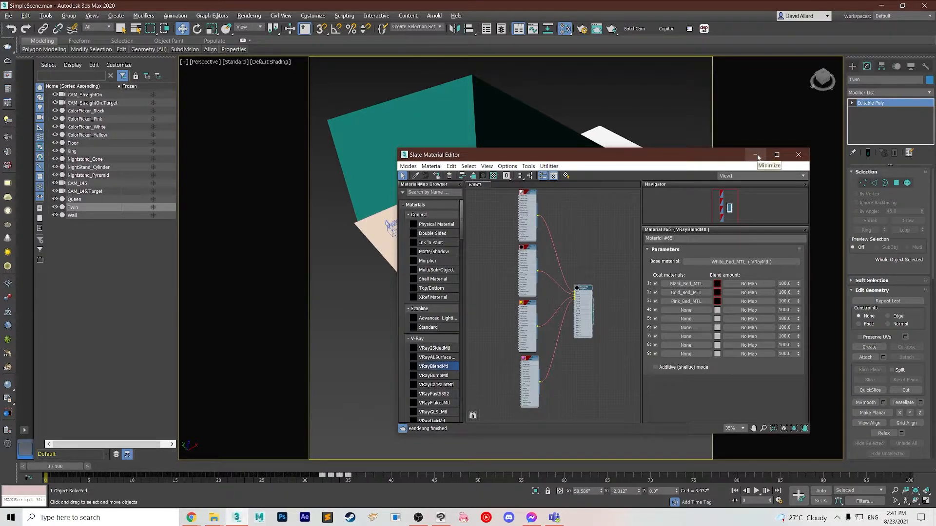
# - Minimise the Slate Material Editor and select the pyramid nightstand beside the Twin bed
pyautogui.click(757, 155)
pyautogui.moveTo(68, 470)
pyautogui.mouseDown()
pyautogui.moveTo(229, 466)
pyautogui.moveTo(333, 449)
pyautogui.moveTo(230, 448)
pyautogui.moveTo(52, 472)
pyautogui.mouseUp()
pyautogui.press('w')
pyautogui.keyDown('alt'); pyautogui.moveTo(484, 385); pyautogui.dragTo(520, 380, button='middle'); pyautogui.keyUp('alt')
pyautogui.moveTo(469, 355); pyautogui.dragTo(492, 407, button='middle')
pyautogui.scroll(2, 492, 408)
pyautogui.click(477, 244)
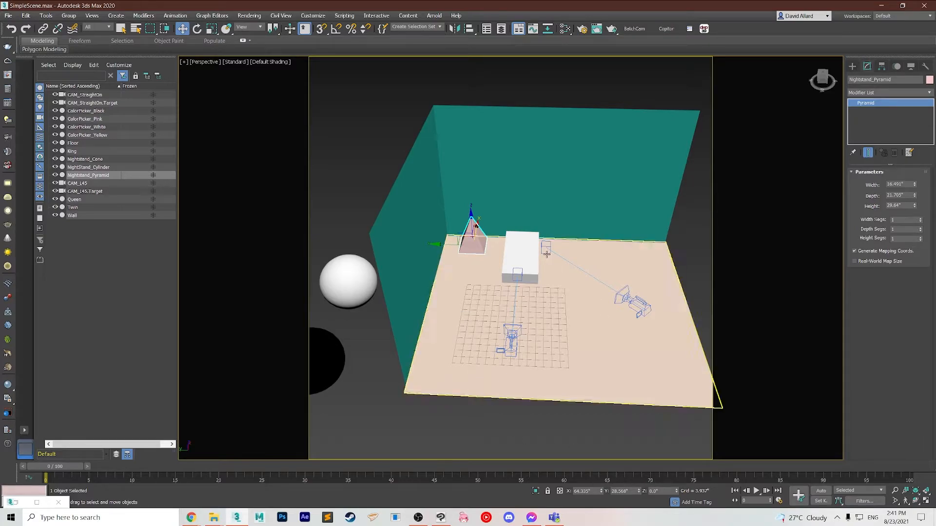
# - Turn on Set Key mode and filter the timeline's track bar to show all transform keys
pyautogui.scroll(-5, 449, 374)
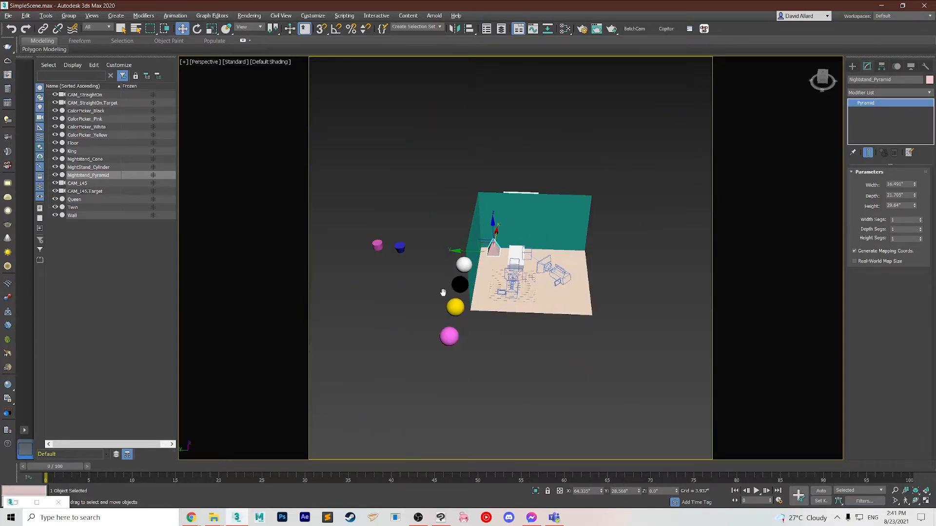
pyautogui.moveTo(443, 292); pyautogui.dragTo(484, 325, button='middle')
pyautogui.scroll(3, 484, 325)
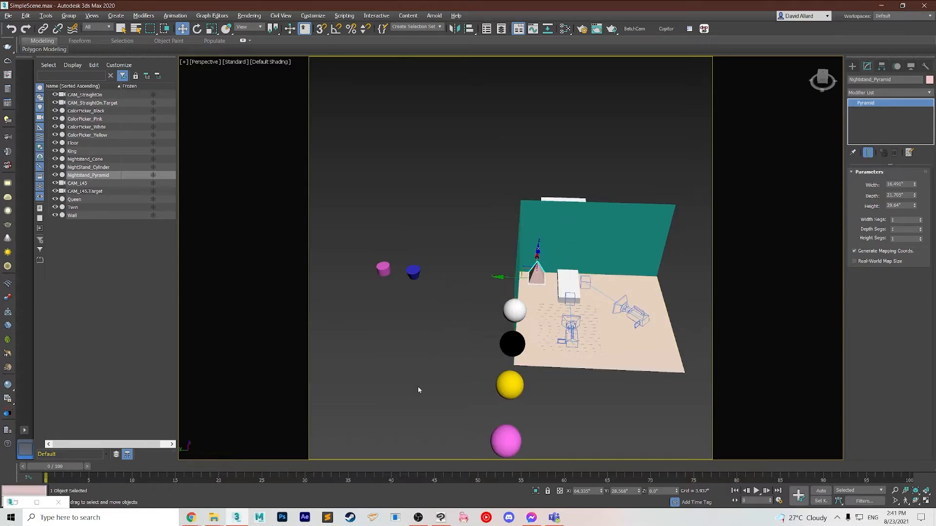
pyautogui.scroll(2, 417, 389)
pyautogui.keyDown('alt'); pyautogui.moveTo(418, 388); pyautogui.dragTo(412, 380, button='middle'); pyautogui.keyUp('alt')
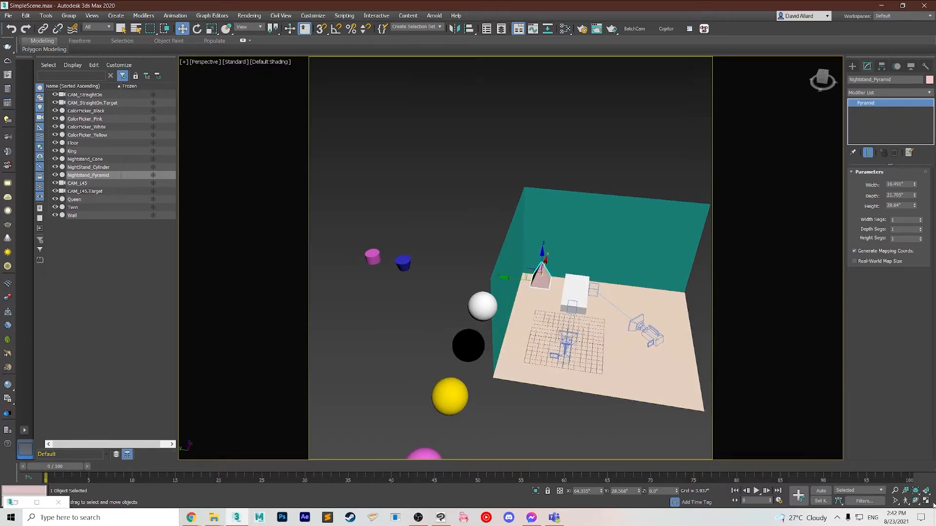
pyautogui.click(813, 502)
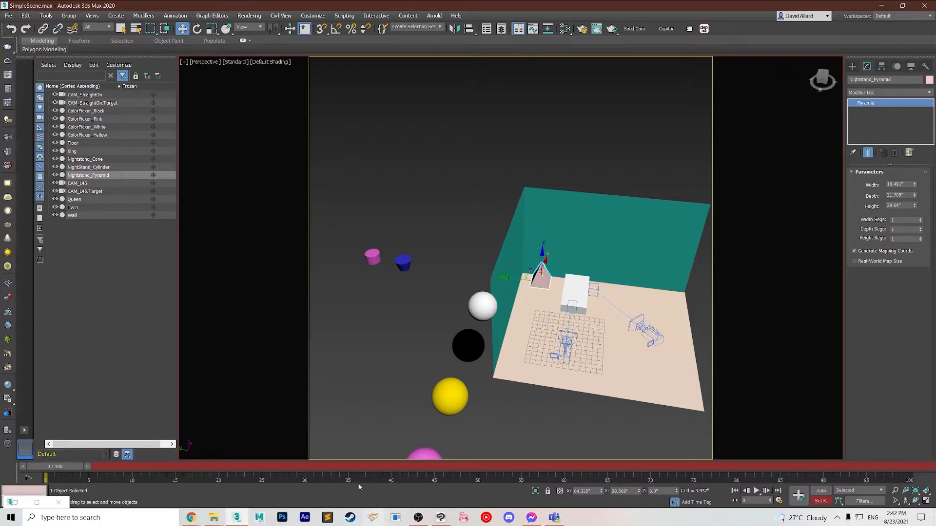
pyautogui.keyDown('alt'); pyautogui.moveTo(415, 377); pyautogui.dragTo(294, 399, button='middle'); pyautogui.keyUp('alt')
pyautogui.rightClick(121, 475)
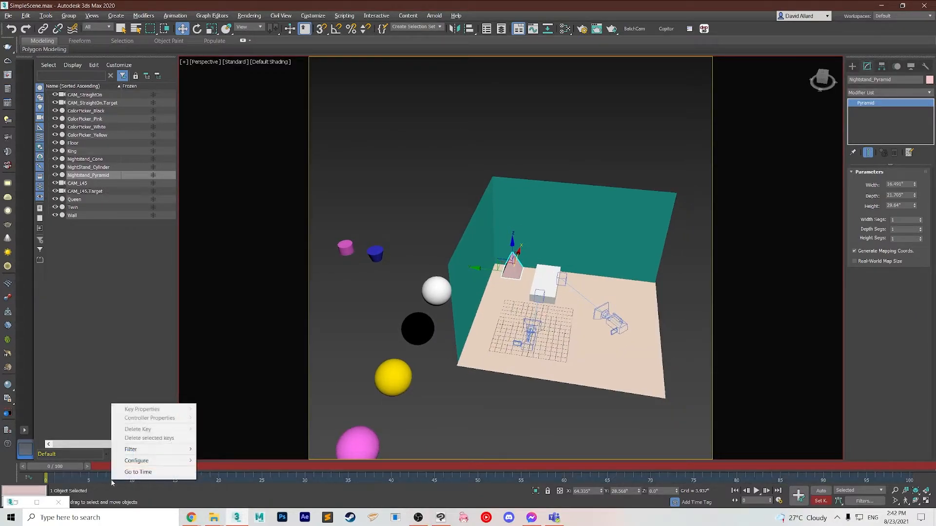
pyautogui.moveTo(146, 449)
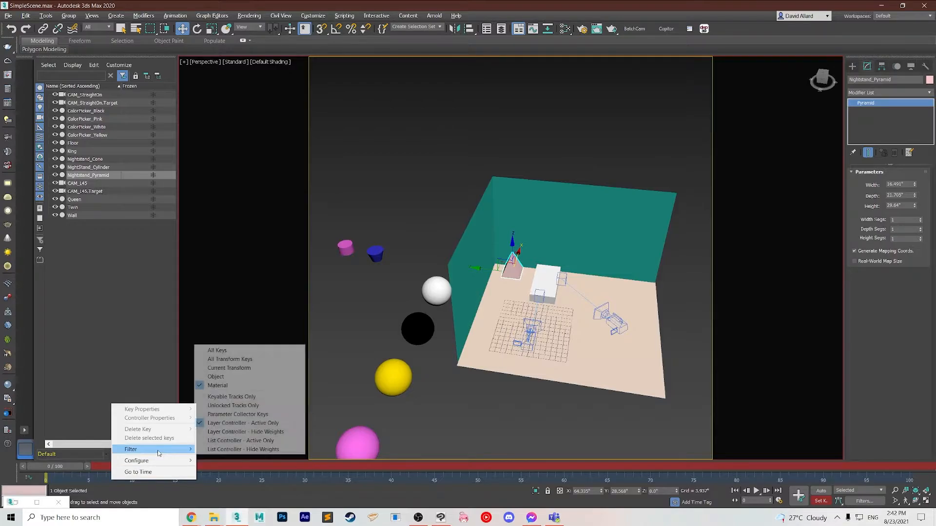
pyautogui.click(238, 362)
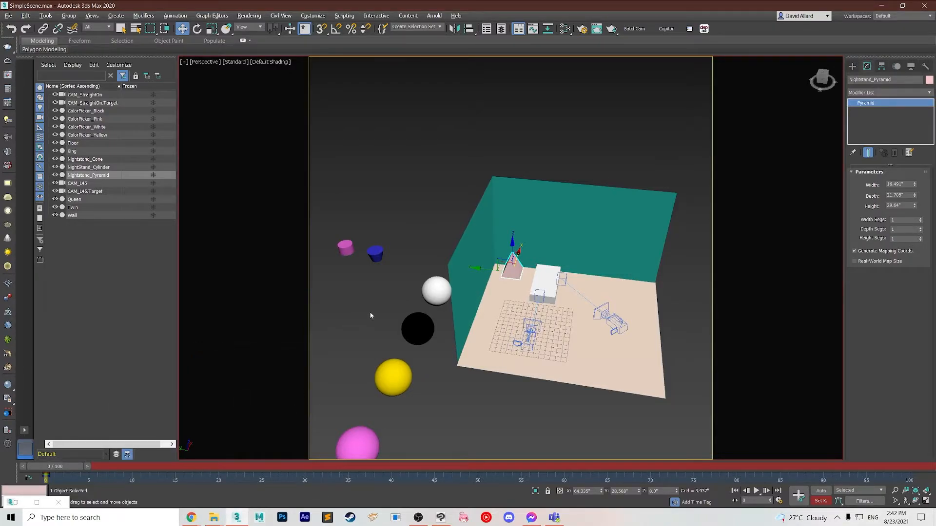
pyautogui.moveTo(372, 313); pyautogui.dragTo(355, 312, button='middle')
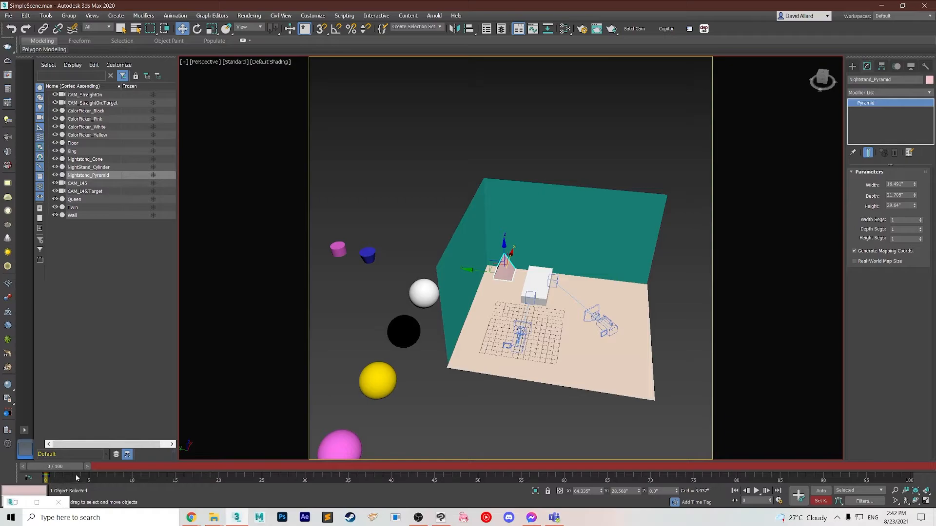
# - Key the pyramid nightstand in place at frame 7 and moved clear of the King bed at frames 8 and 11
pyautogui.moveTo(71, 468); pyautogui.dragTo(142, 476)
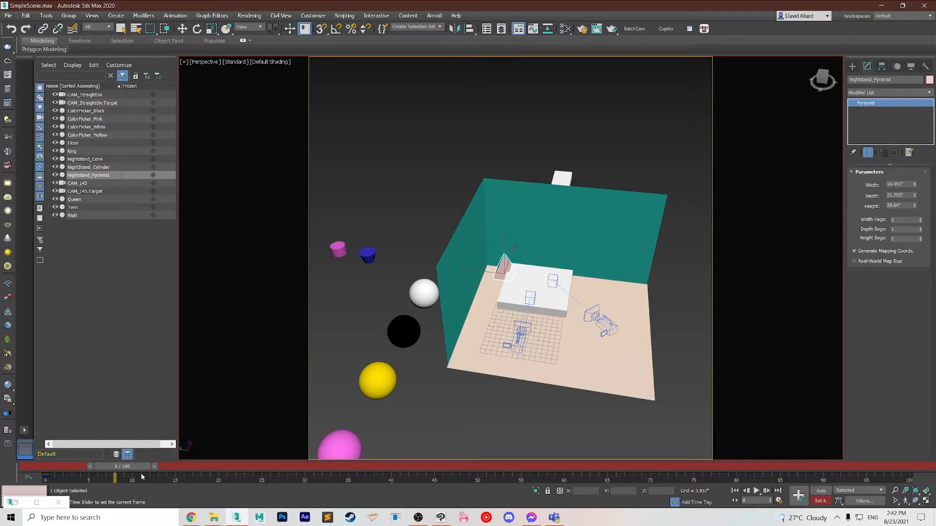
pyautogui.moveTo(142, 477); pyautogui.dragTo(133, 479)
pyautogui.press('w')
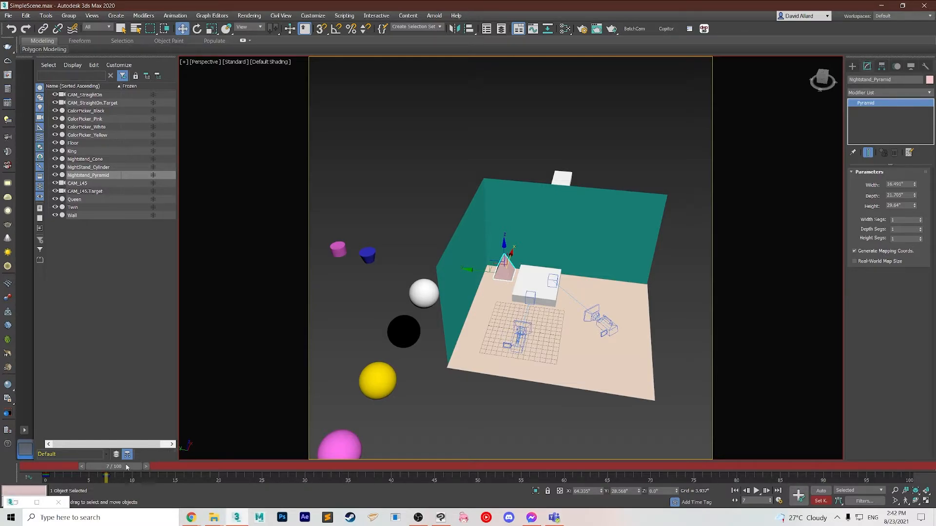
pyautogui.click(146, 467)
pyautogui.scroll(4, 502, 265)
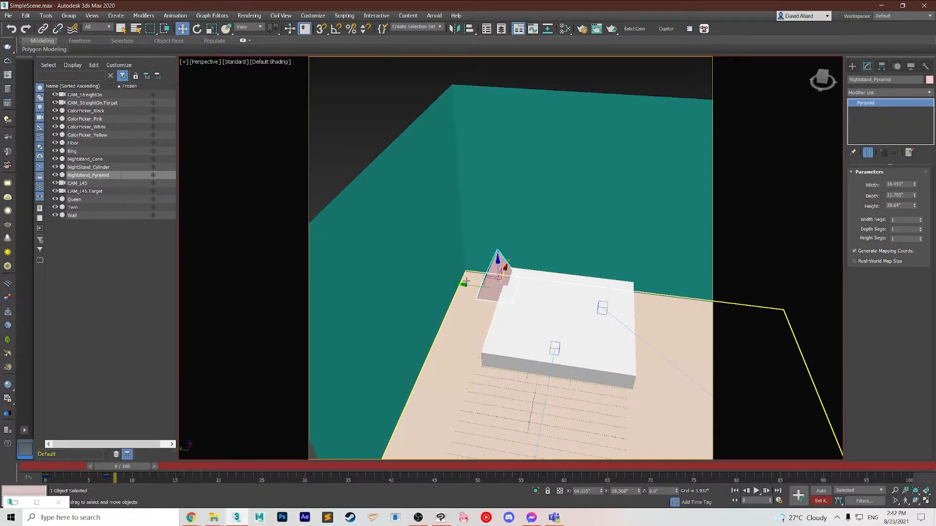
pyautogui.moveTo(468, 286); pyautogui.dragTo(452, 285)
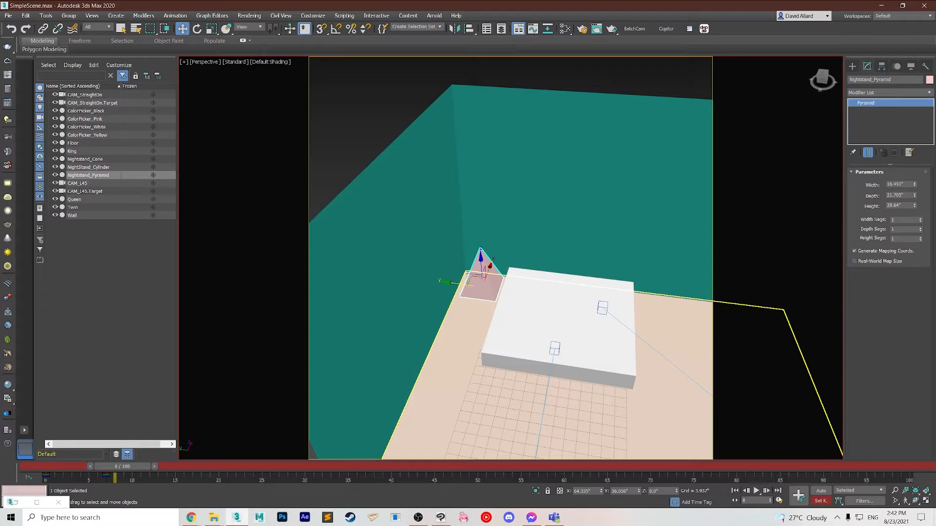
pyautogui.moveTo(145, 468); pyautogui.dragTo(170, 468)
pyautogui.click(800, 499)
pyautogui.scroll(-4, 378, 280)
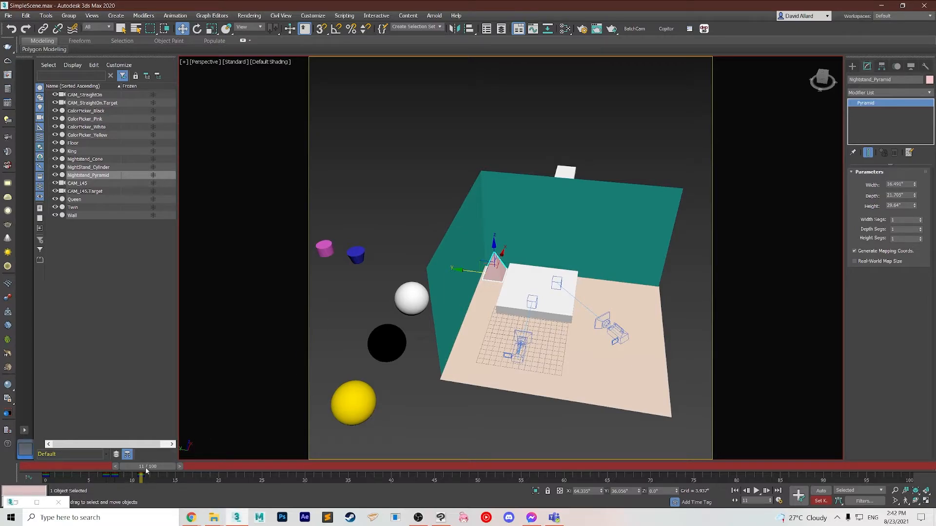
# - Move the pyramid nightstand out of the room at frame 12 and set a key there
pyautogui.moveTo(145, 468); pyautogui.dragTo(154, 468)
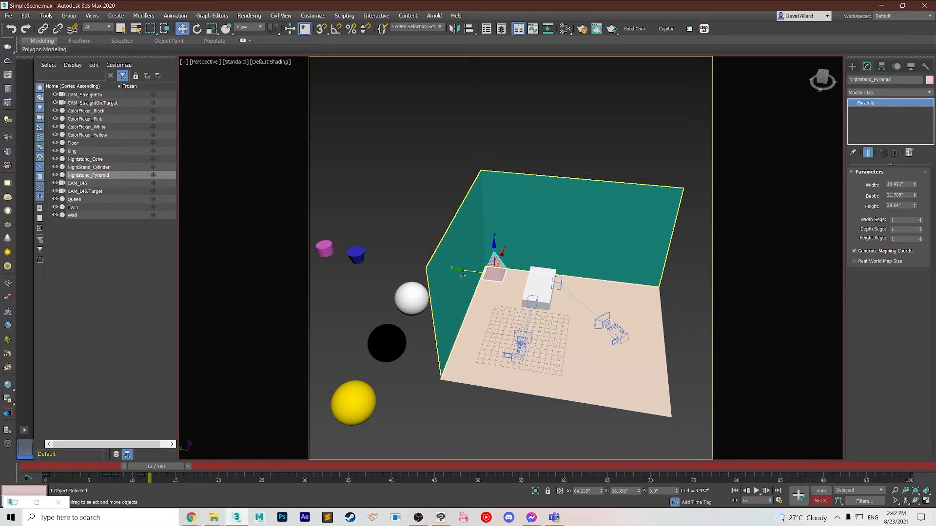
pyautogui.moveTo(466, 271); pyautogui.dragTo(377, 259)
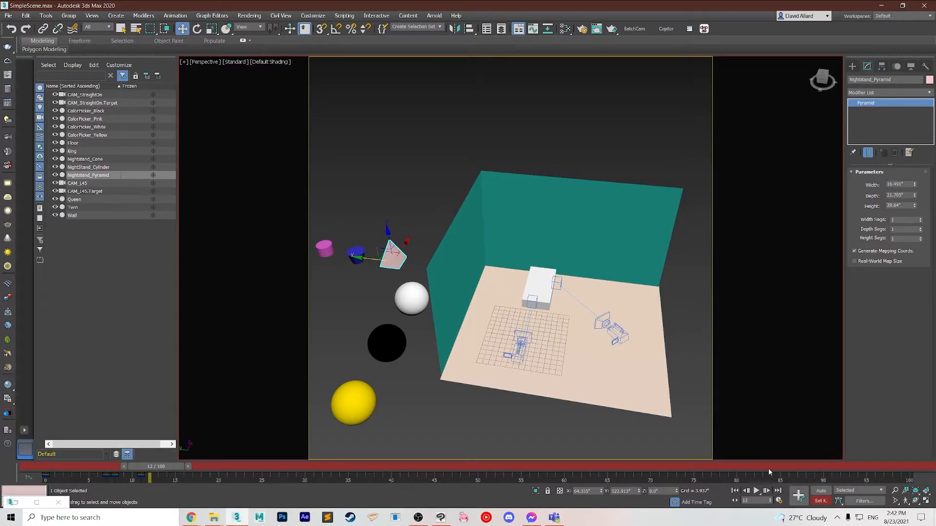
pyautogui.click(799, 496)
# - Key Nightstand_Cone outside the room at frame 11 and beside the Twin bed at frame 12, and copy the frame 11 key to frame 0
pyautogui.click(356, 254)
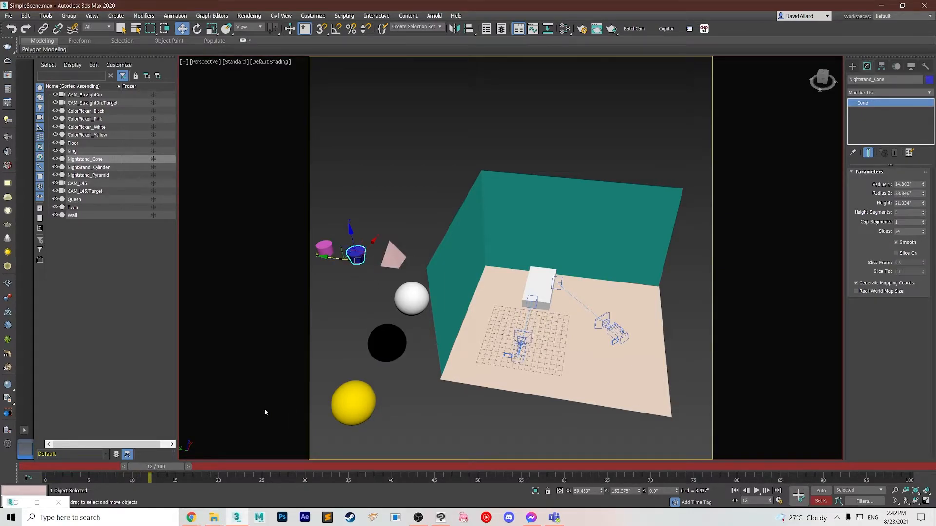
pyautogui.moveTo(172, 469); pyautogui.dragTo(150, 470)
pyautogui.click(797, 497)
pyautogui.moveTo(326, 258); pyautogui.dragTo(479, 276)
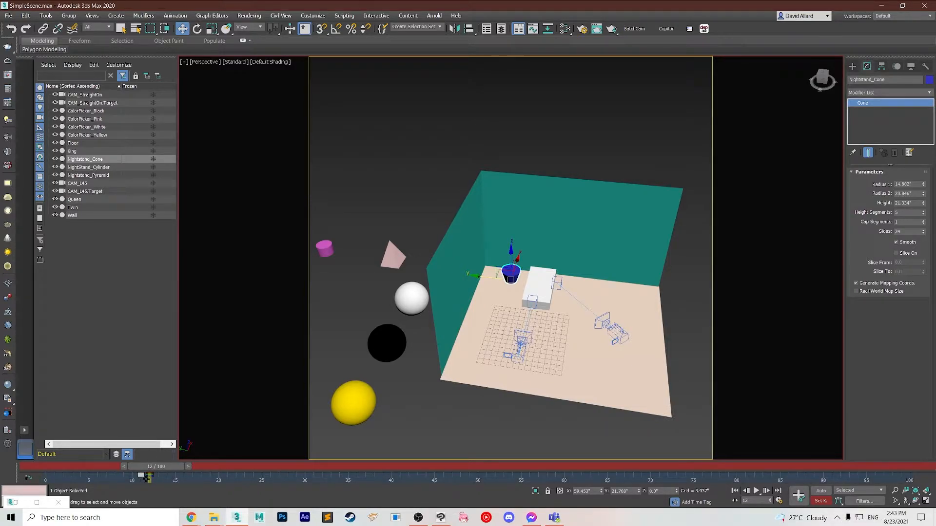
pyautogui.moveTo(141, 477); pyautogui.dragTo(46, 480)
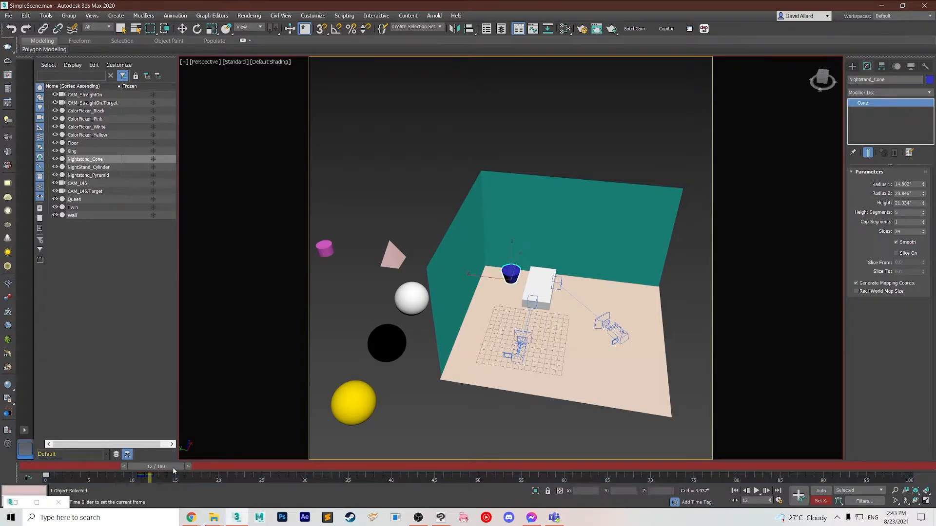
# - Key the cone nightstand in place at frame 15 and shifted clear of the Queen bed at frames 16 and 19
pyautogui.moveTo(176, 470)
pyautogui.mouseDown()
pyautogui.moveTo(169, 465)
pyautogui.moveTo(208, 468)
pyautogui.moveTo(187, 472)
pyautogui.mouseUp()
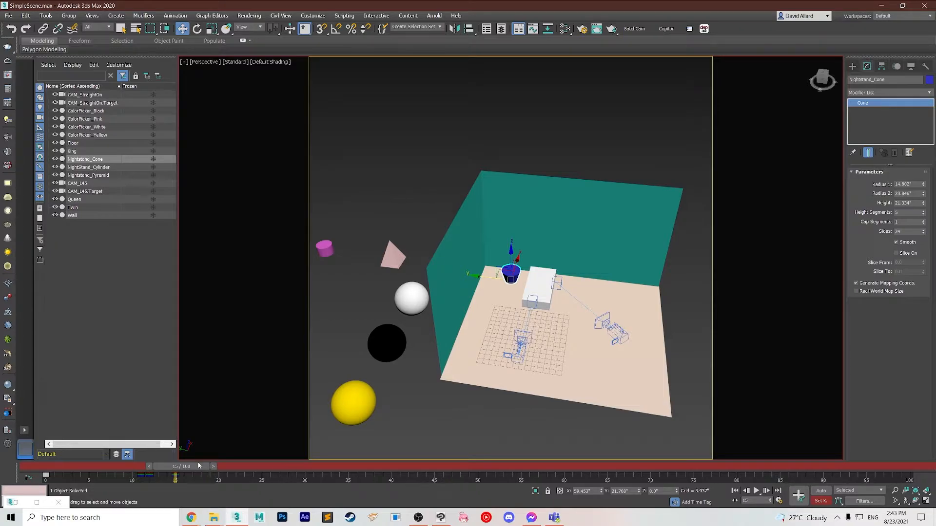
pyautogui.moveTo(191, 468); pyautogui.dragTo(202, 467)
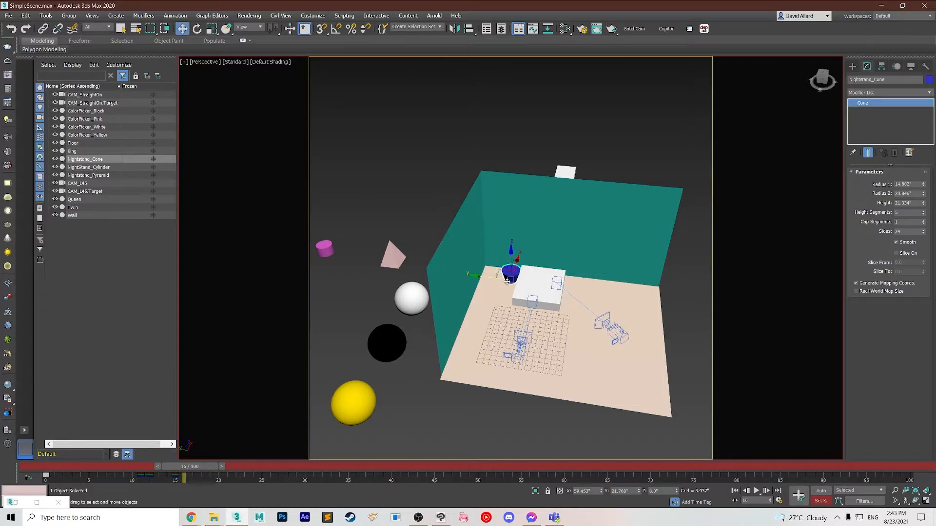
pyautogui.moveTo(480, 277); pyautogui.dragTo(474, 277)
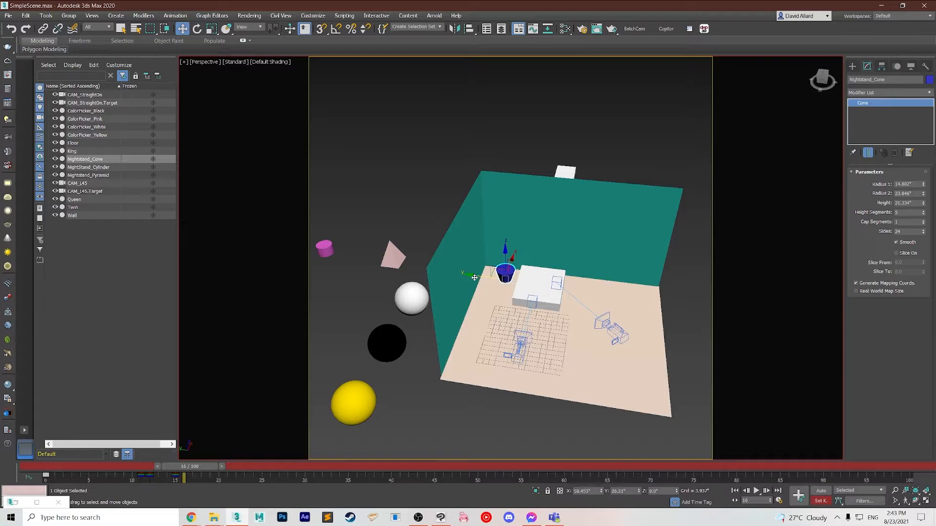
pyautogui.moveTo(191, 469); pyautogui.dragTo(223, 468)
pyautogui.press('w')
pyautogui.click(800, 495)
# - Key the cone nightstand clear of the King bed at frames 20 and 23, and move it out of the room at frame 24
pyautogui.moveTo(227, 466); pyautogui.dragTo(236, 467)
pyautogui.moveTo(474, 275); pyautogui.dragTo(460, 278)
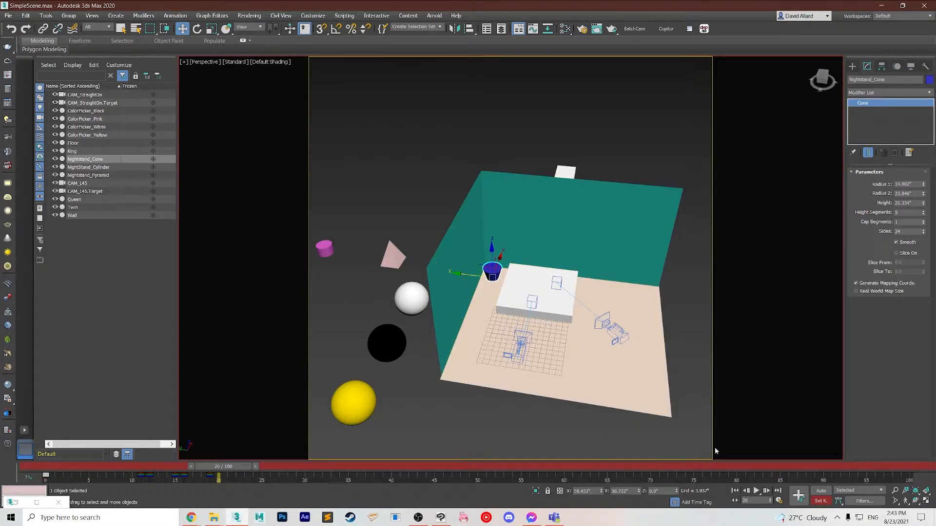
pyautogui.moveTo(238, 466); pyautogui.dragTo(262, 467)
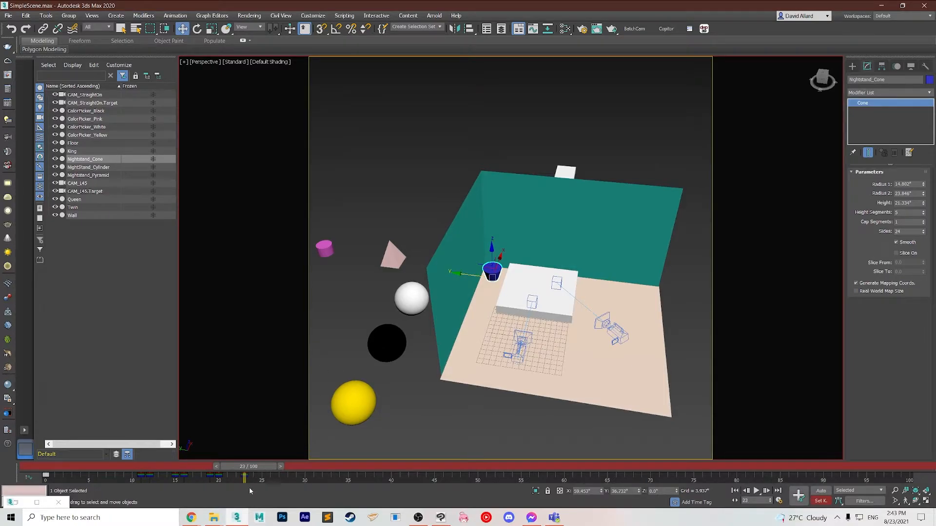
pyautogui.moveTo(261, 468); pyautogui.dragTo(267, 467)
pyautogui.moveTo(459, 279); pyautogui.dragTo(331, 249)
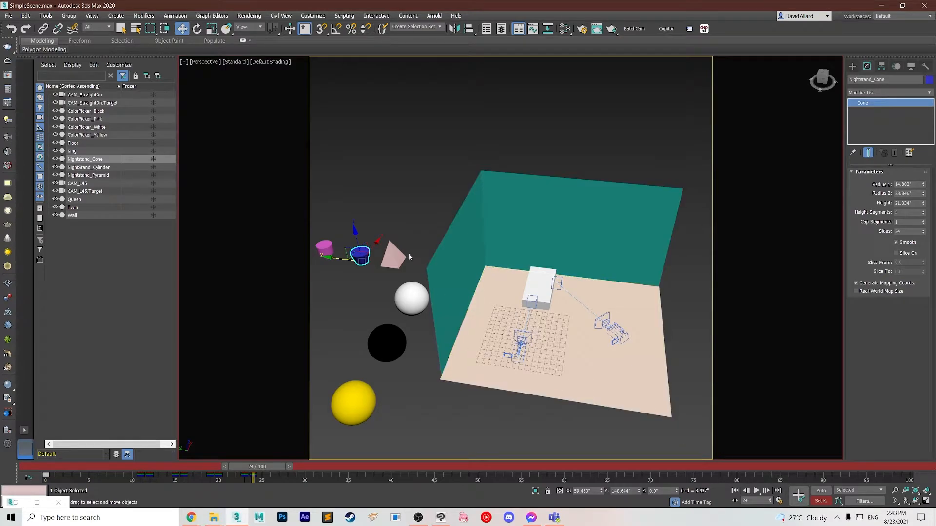
# - Key NightStand_Cylinder outside the room at frame 23, copy that key to frame 0, and move the cylinder beside the Twin bed at frame 24
pyautogui.click(323, 248)
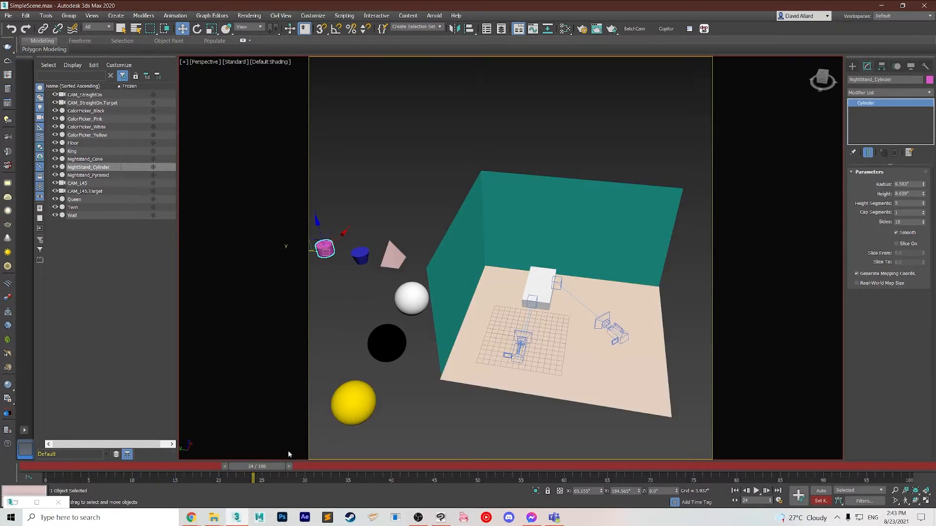
pyautogui.moveTo(276, 467); pyautogui.dragTo(267, 467)
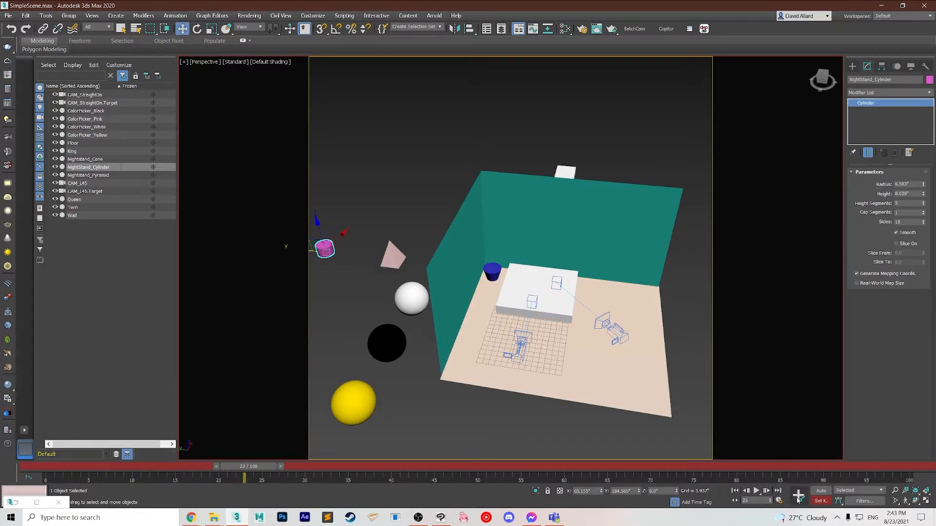
pyautogui.moveTo(245, 476); pyautogui.dragTo(48, 467)
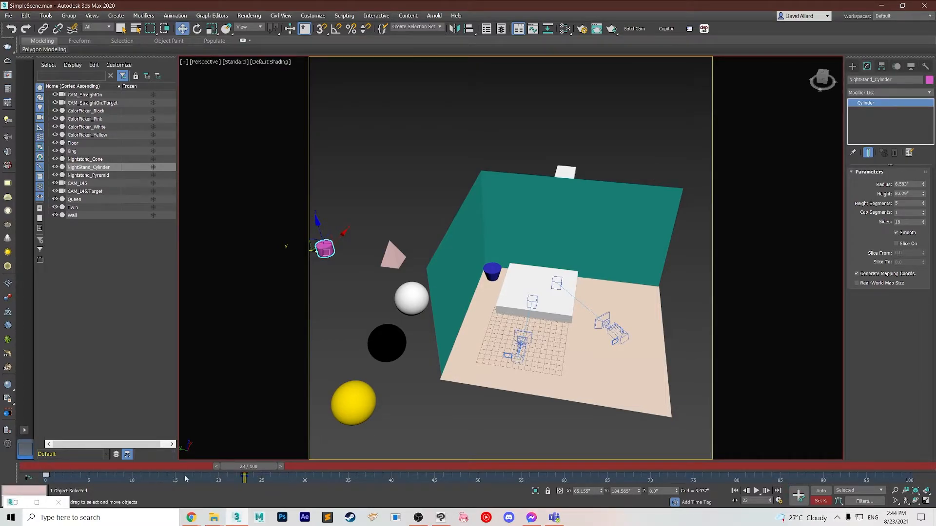
pyautogui.moveTo(262, 467); pyautogui.dragTo(268, 466)
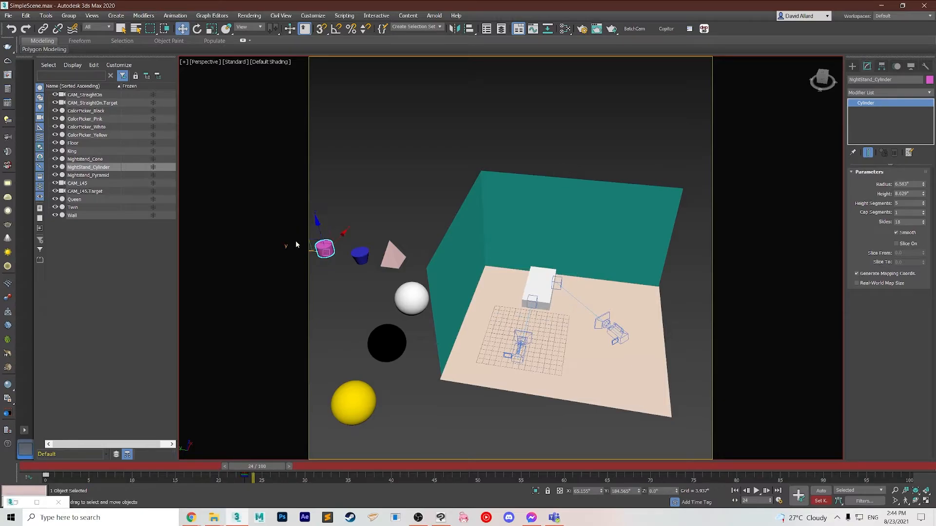
pyautogui.moveTo(302, 249); pyautogui.dragTo(484, 271)
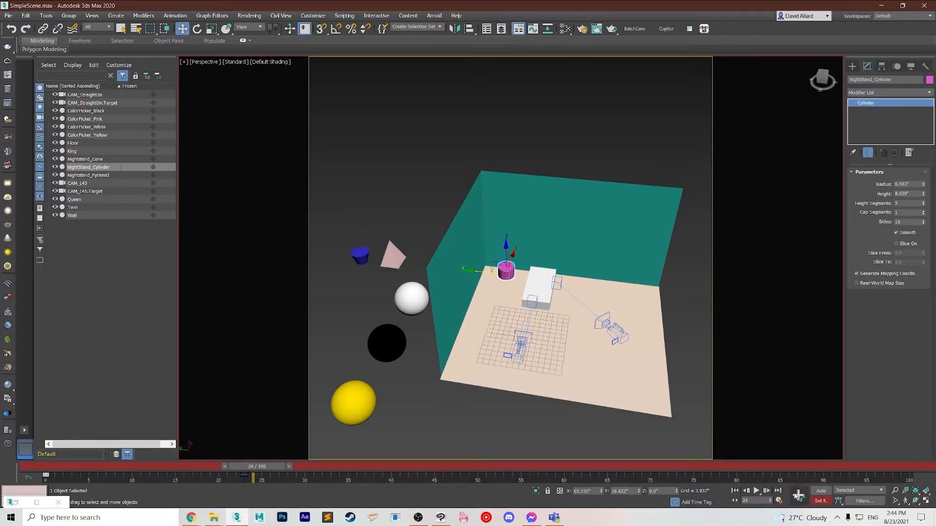
# - Key the cylinder nightstand in place at frame 31 and moved clear of the King bed at frames 32 and 35
pyautogui.moveTo(270, 466); pyautogui.dragTo(322, 467)
pyautogui.press('w')
pyautogui.moveTo(481, 271); pyautogui.dragTo(471, 270)
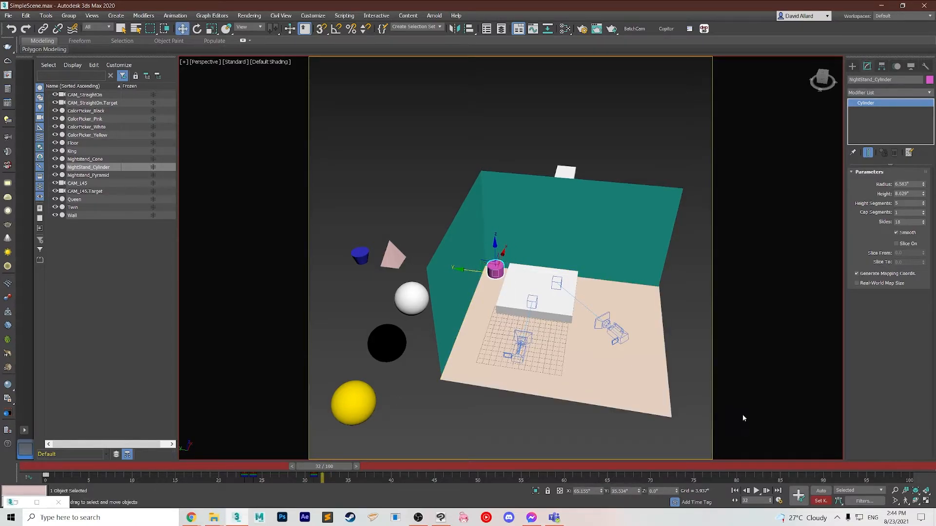
pyautogui.moveTo(331, 467); pyautogui.dragTo(356, 467)
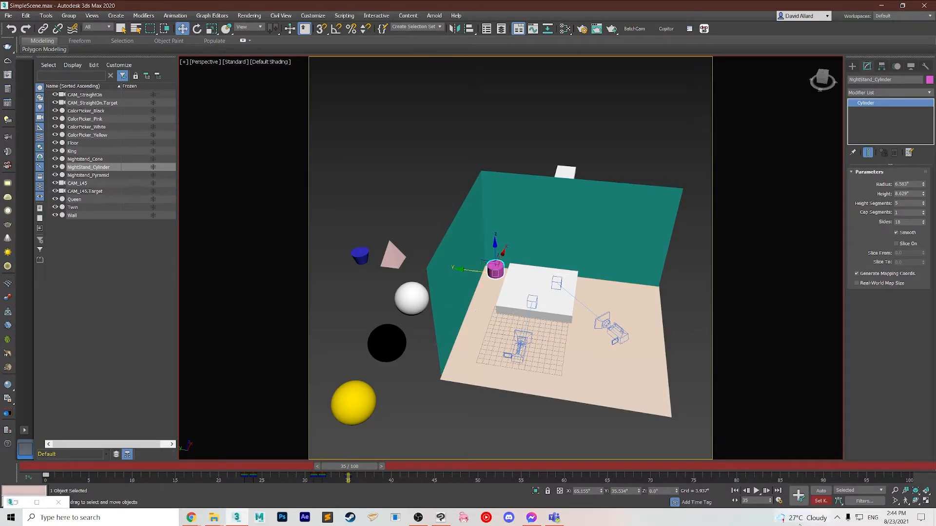
# - Turn off Set Key mode and scrub the timeline back to frame 0 to review the nightstand changes
pyautogui.click(819, 502)
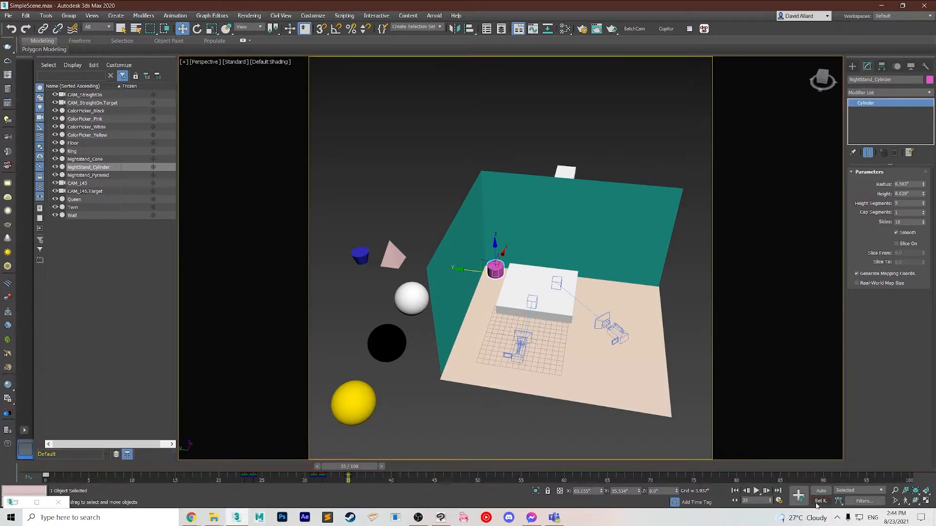
pyautogui.moveTo(346, 467); pyautogui.dragTo(45, 454)
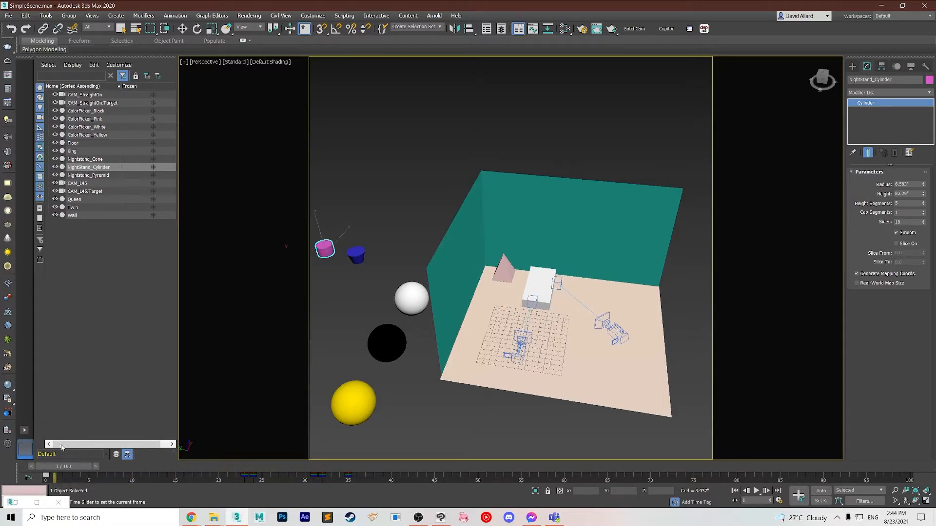
pyautogui.press('w')
# - Select the teal Wall object as a whole and bring up the Slate Material Editor
pyautogui.keyDown('alt'); pyautogui.moveTo(502, 316); pyautogui.dragTo(491, 298, button='middle'); pyautogui.keyUp('alt')
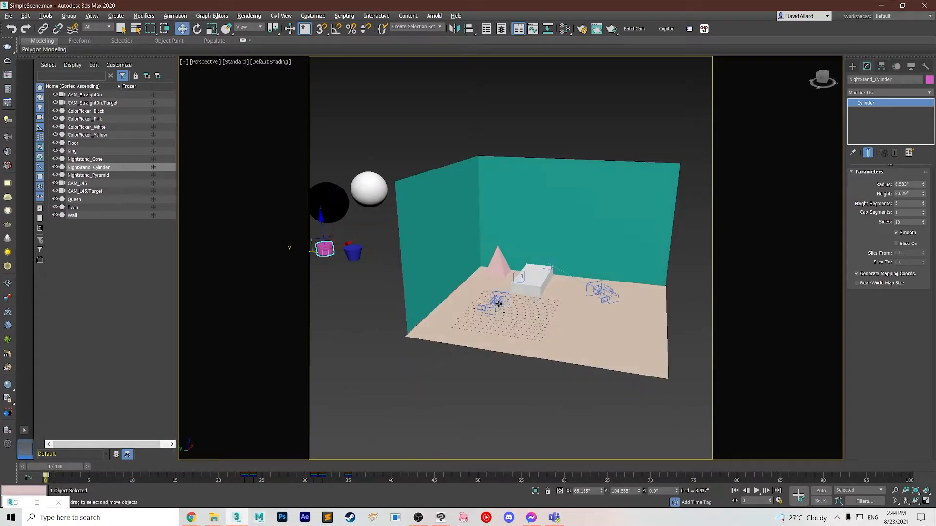
pyautogui.moveTo(527, 207); pyautogui.dragTo(499, 230, button='middle')
pyautogui.scroll(2, 499, 230)
pyautogui.click(502, 244)
pyautogui.press('2')
pyautogui.scroll(2, 503, 258)
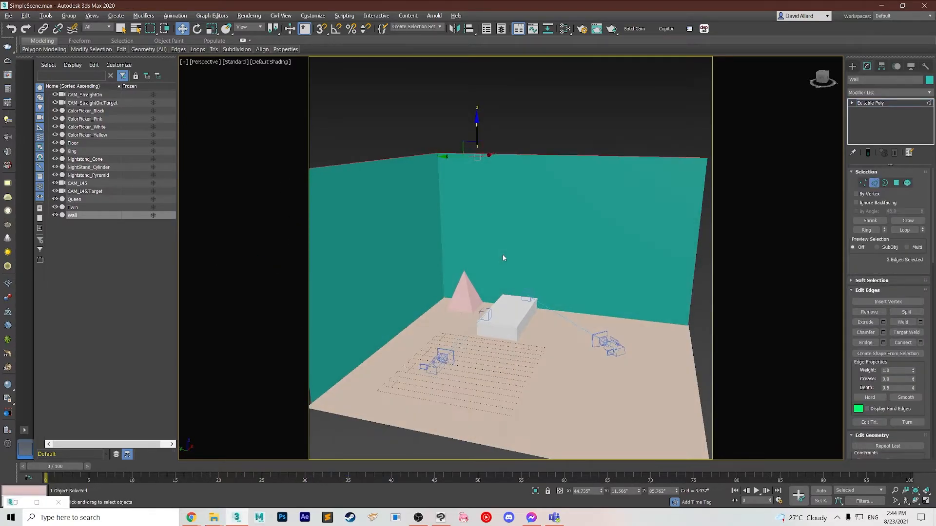
pyautogui.click(881, 66)
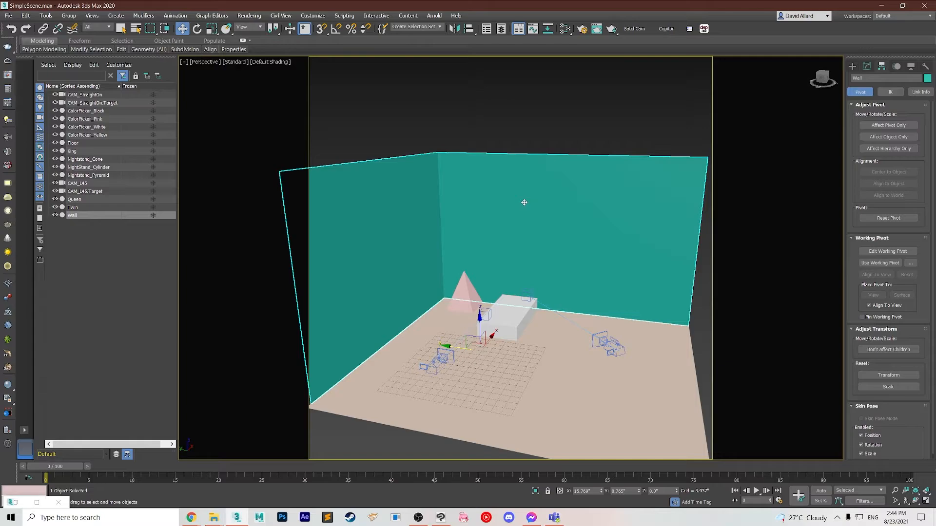
pyautogui.click(562, 31)
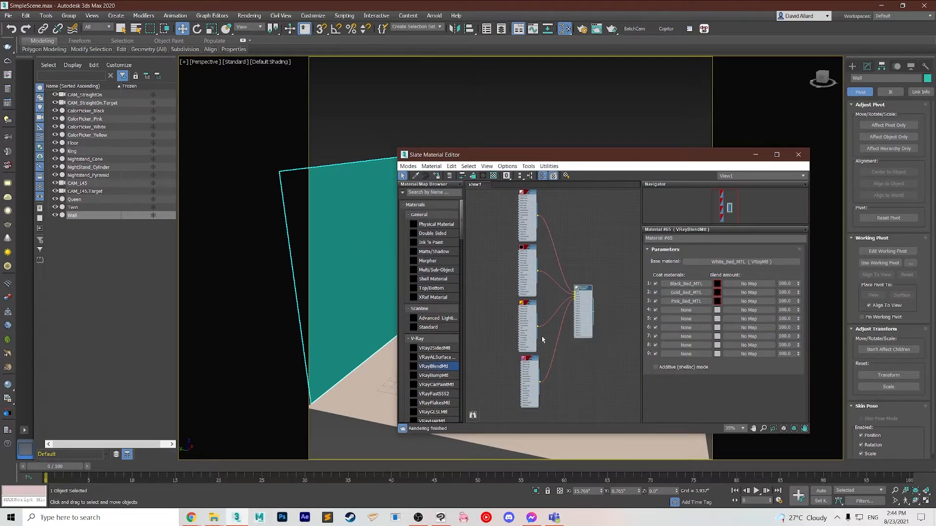
# - Add a Multi/Sub-Object material to the node view beside the bed material nodes
pyautogui.scroll(3, 545, 307)
pyautogui.scroll(-5, 545, 307)
pyautogui.moveTo(518, 289); pyautogui.dragTo(498, 270, button='middle')
pyautogui.scroll(3, 564, 272)
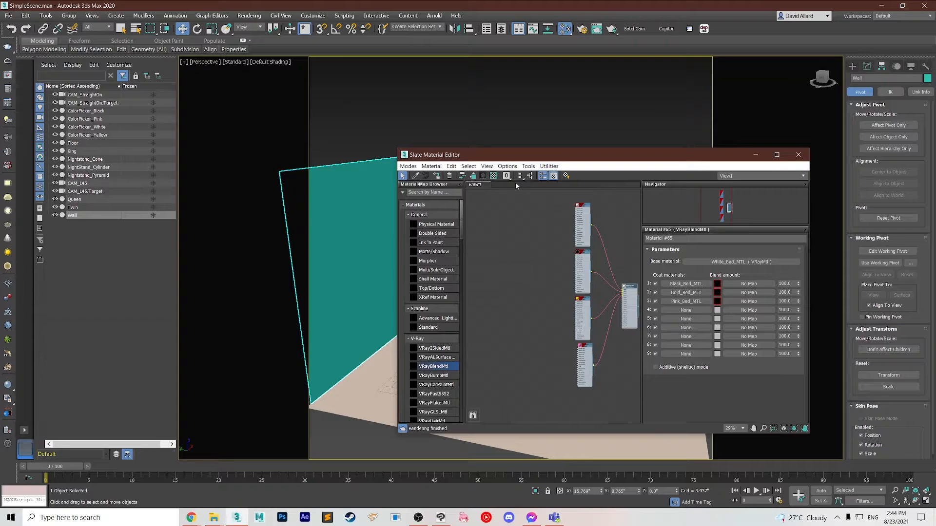
pyautogui.scroll(-4, 441, 381)
pyautogui.scroll(-4, 448, 364)
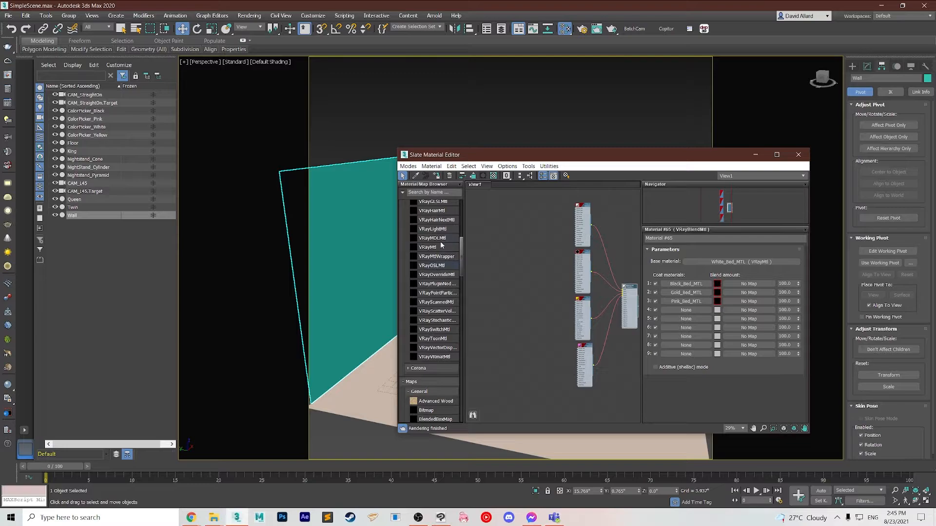
pyautogui.scroll(6, 444, 268)
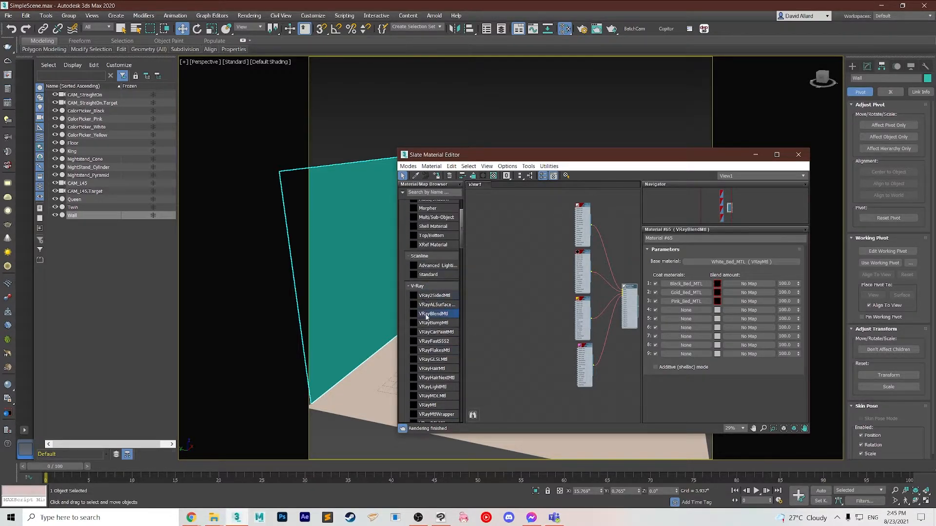
pyautogui.scroll(2, 427, 273)
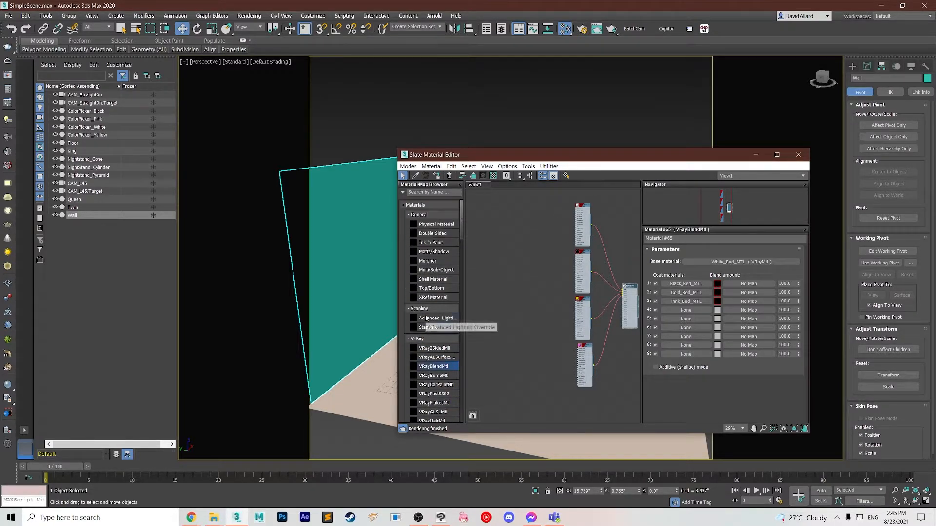
pyautogui.click(433, 271)
pyautogui.moveTo(503, 272); pyautogui.dragTo(503, 273)
pyautogui.press('z')
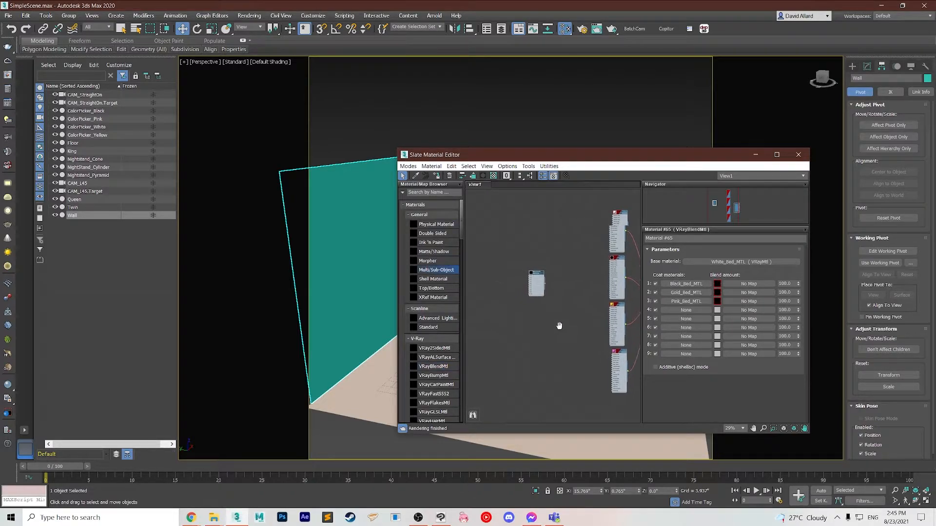
# - Open the parameters of the new Multi/Sub-Object material
pyautogui.scroll(1, 467, 369)
pyautogui.scroll(-5, 434, 392)
pyautogui.doubleClick(566, 251)
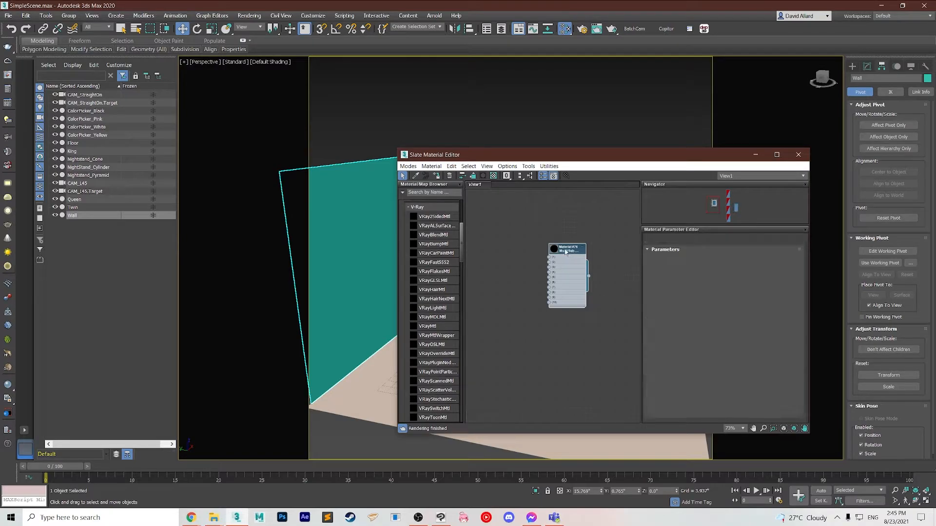
# - Rename the new Multi/Sub-Object material as Wall_MultiMTL
pyautogui.click(692, 240)
pyautogui.write('Wall_MultiMTL')
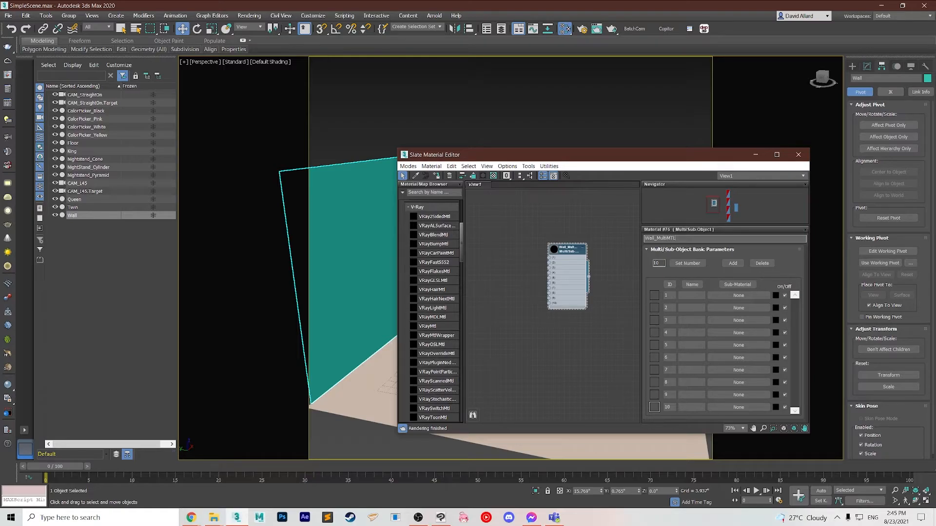
pyautogui.press('Return')
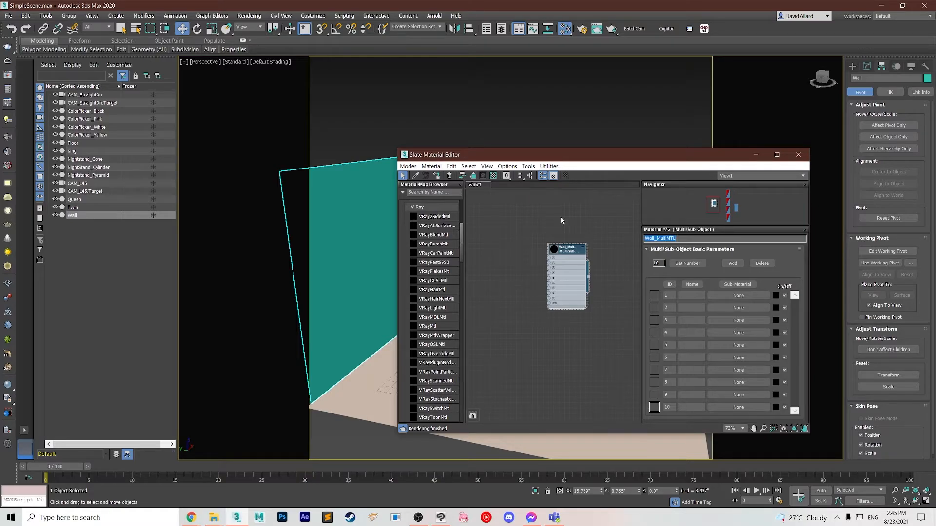
# - Add a VRayMtl next to the Multi/Sub-Object node and name it WhiteWall_MTL
pyautogui.moveTo(429, 326); pyautogui.dragTo(488, 242)
pyautogui.doubleClick(488, 243)
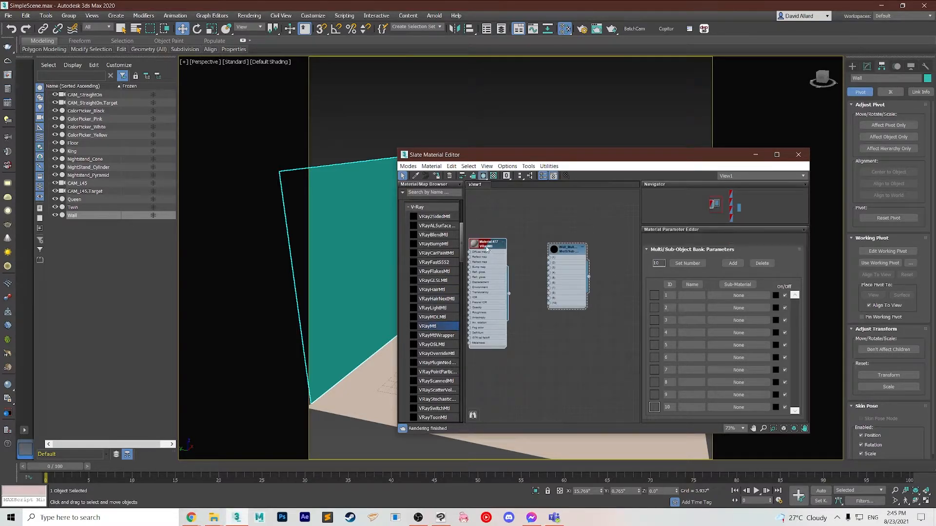
pyautogui.click(680, 237)
pyautogui.press('BackSpace')
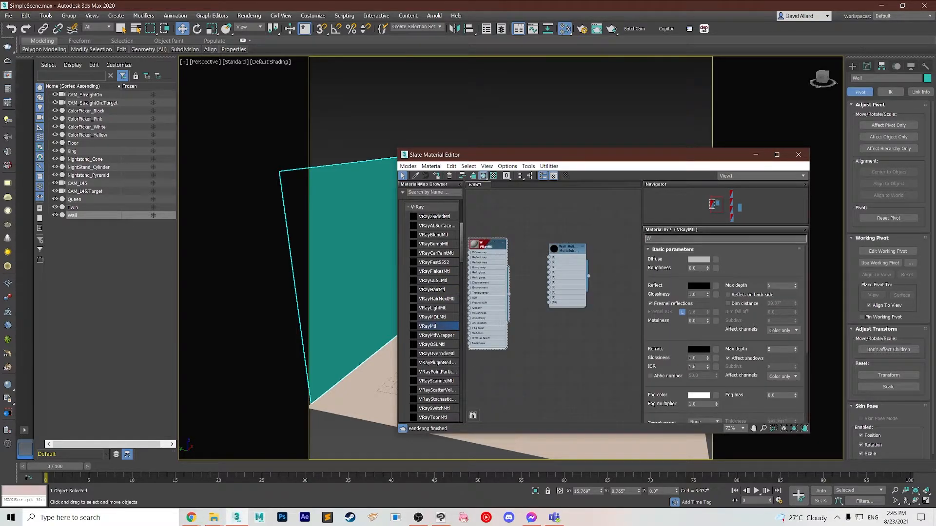
pyautogui.write('WhiteWall_MTL')
pyautogui.press('Return')
# - Connect WhiteWall_MTL to the first sub-material slot of Wall_MultiMTL and show that material's parameters
pyautogui.moveTo(508, 295); pyautogui.dragTo(593, 260)
pyautogui.doubleClick(571, 257)
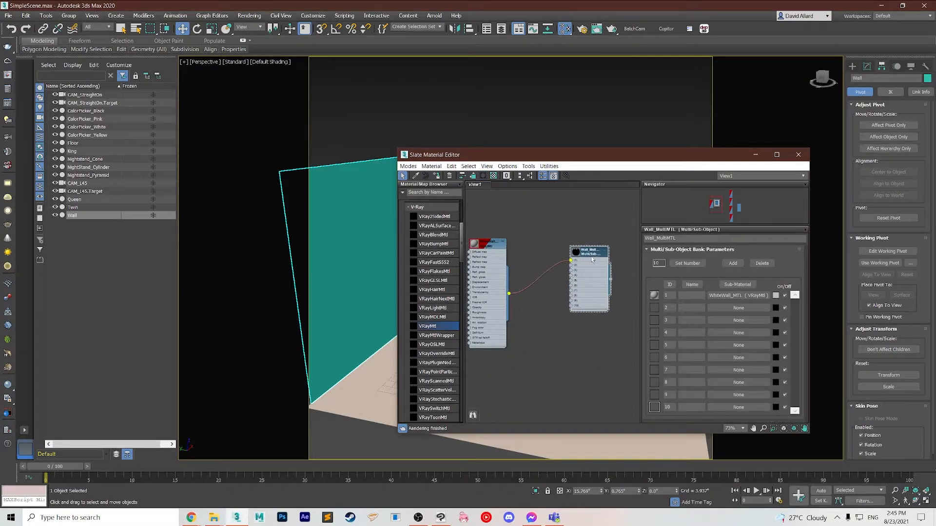
pyautogui.scroll(-1, 526, 257)
# - Set the diffuse colour of WhiteWall_MTL to near-pure white
pyautogui.doubleClick(497, 253)
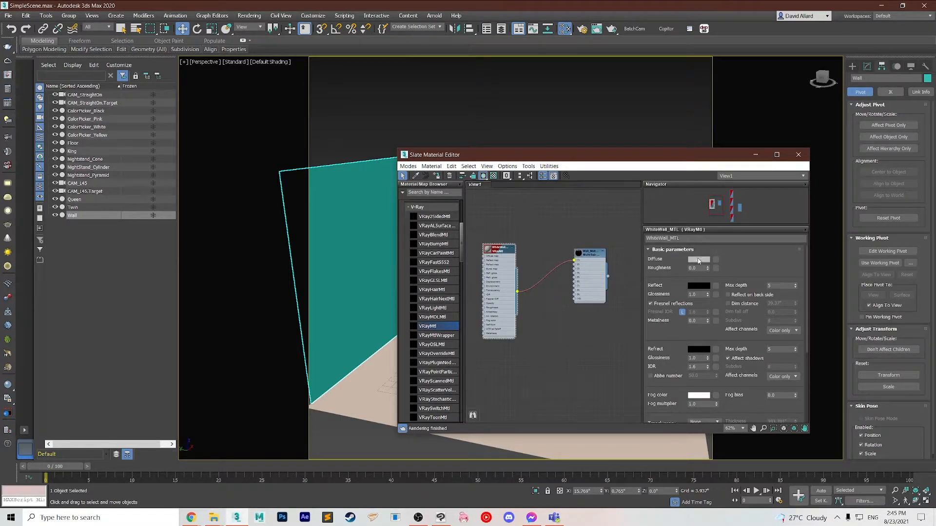
pyautogui.click(699, 259)
pyautogui.moveTo(242, 93); pyautogui.dragTo(242, 53)
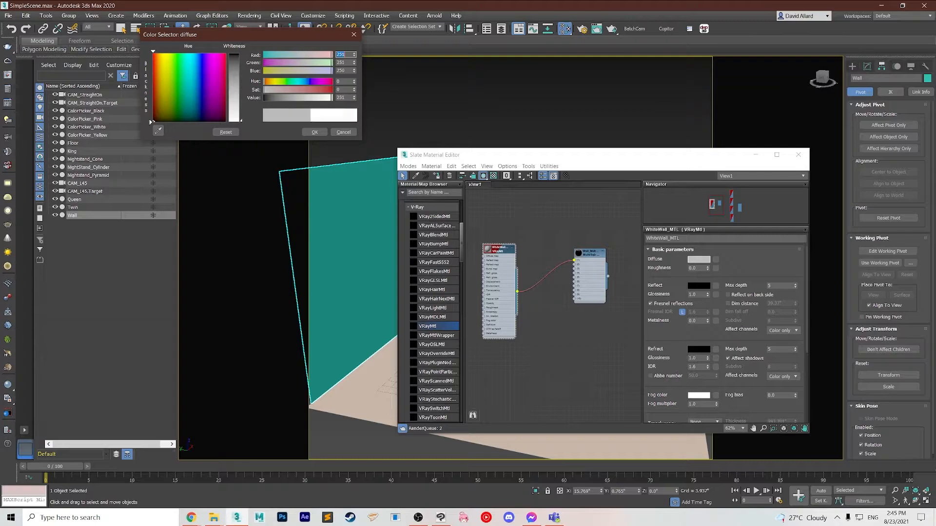
pyautogui.click(314, 132)
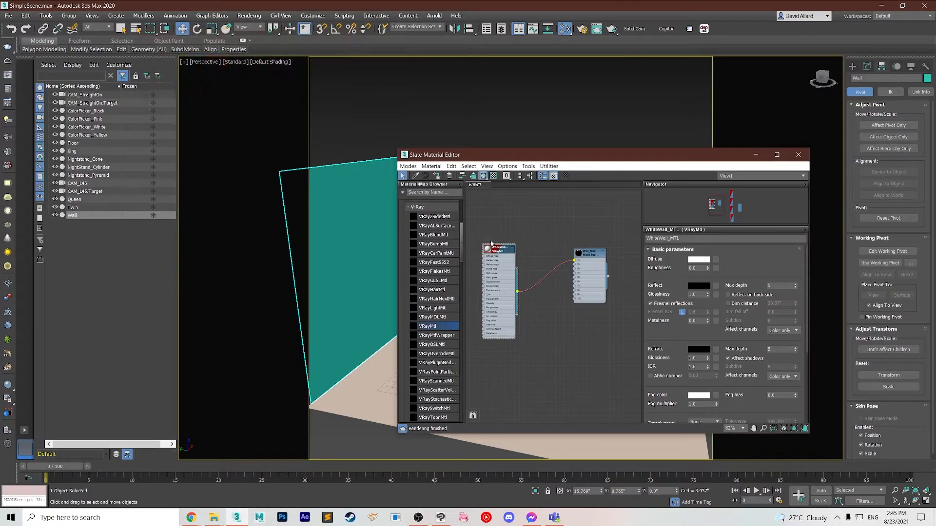
# - Make room below the WhiteWall_MTL node, add a VRayBlendMtl and connect it to the second slot of Wall_MultiMTL
pyautogui.moveTo(497, 254); pyautogui.dragTo(489, 187)
pyautogui.scroll(-3, 520, 296)
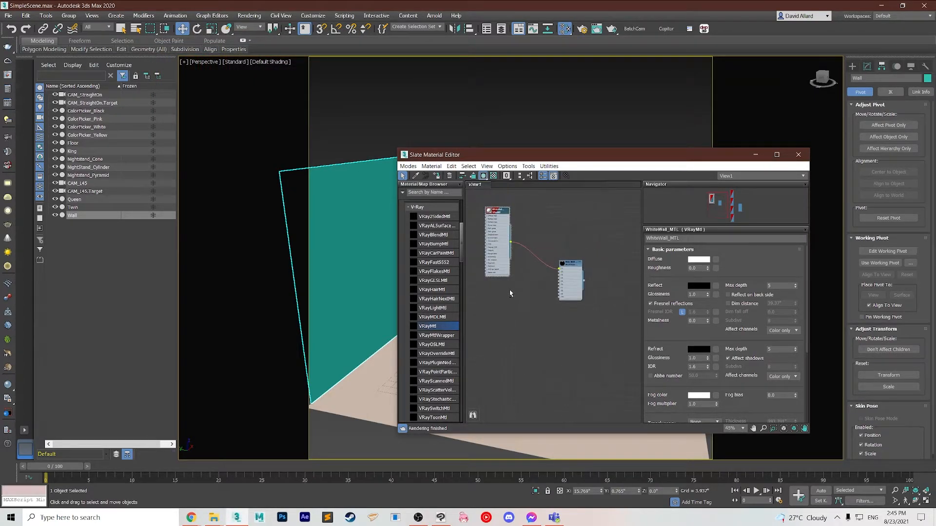
pyautogui.moveTo(594, 239); pyautogui.dragTo(603, 246)
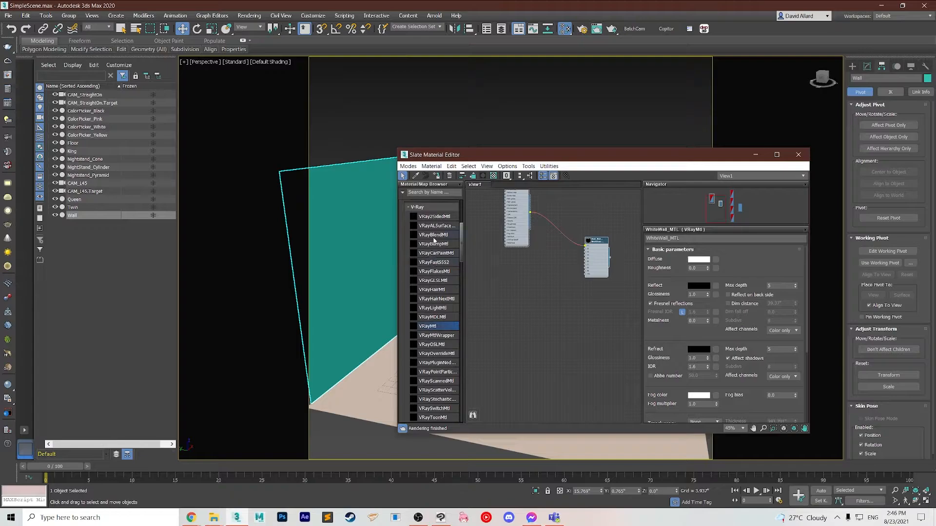
pyautogui.moveTo(431, 238); pyautogui.dragTo(550, 290)
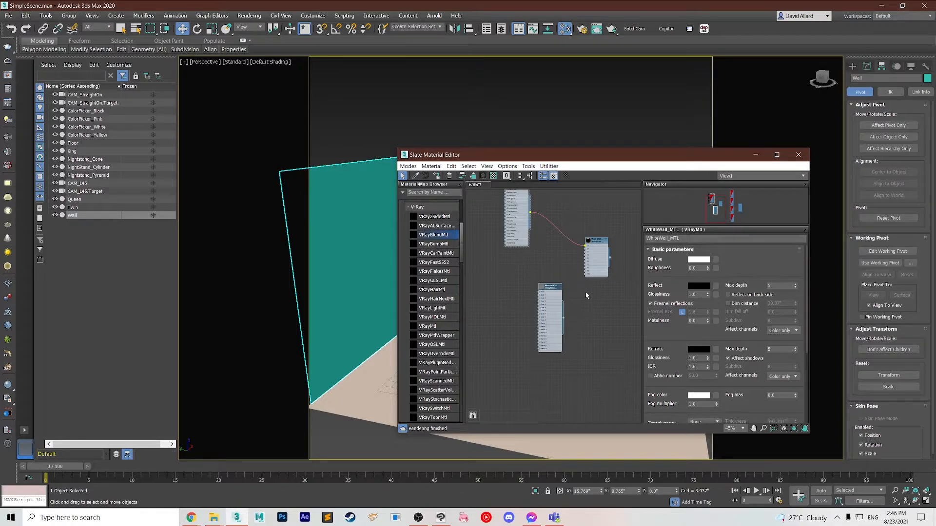
pyautogui.scroll(5, 583, 295)
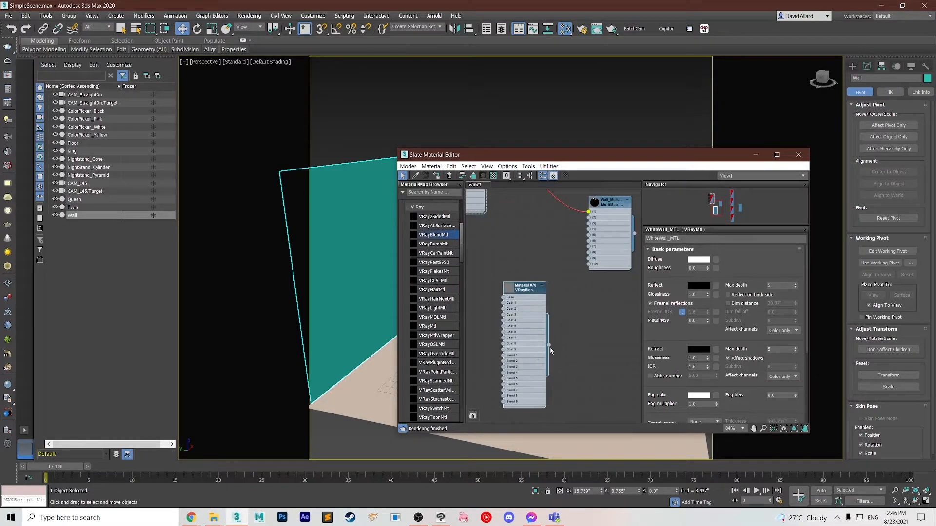
pyautogui.moveTo(549, 346); pyautogui.dragTo(591, 223)
pyautogui.scroll(-5, 530, 312)
# - Rename the VRayBlendMtl as AccentWall_BlendMTL
pyautogui.doubleClick(531, 312)
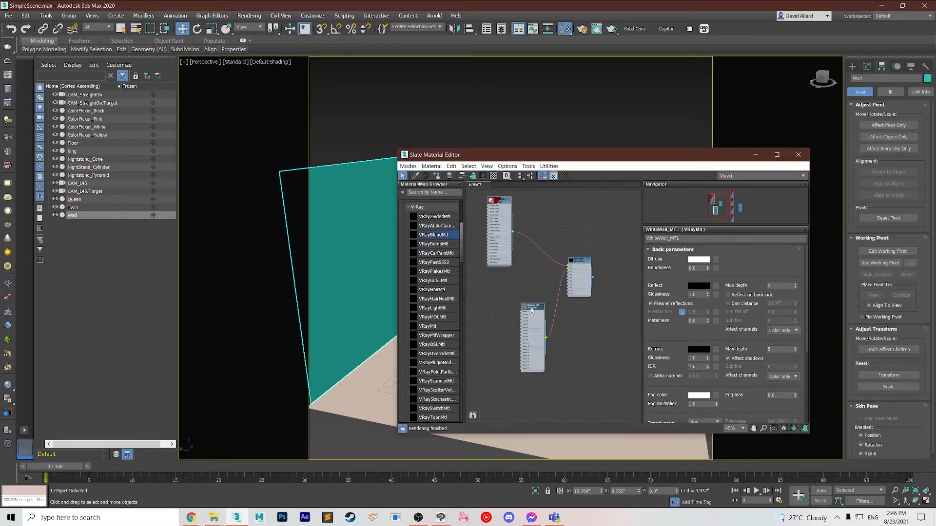
pyautogui.click(679, 239)
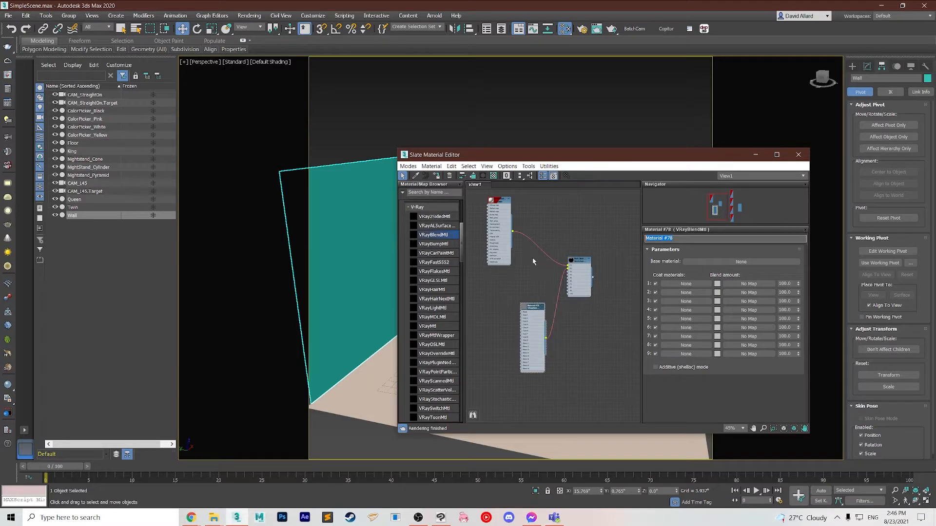
pyautogui.write('AccentWall_BlendMTL')
pyautogui.press('Return')
# - Add another VRayMtl beside AccentWall_BlendMTL and connect WhiteWall_MTL to the blend material's Base input
pyautogui.moveTo(504, 325); pyautogui.dragTo(543, 282, button='middle')
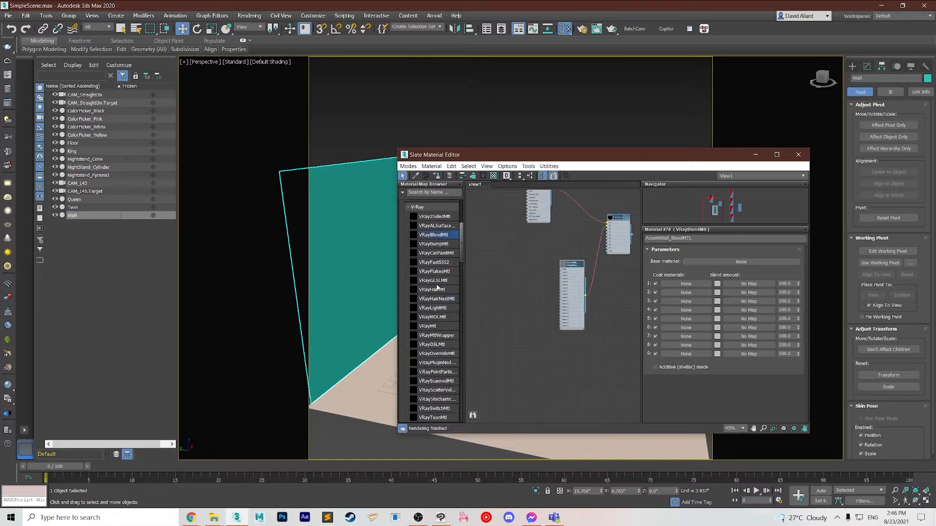
pyautogui.click(430, 328)
pyautogui.click(513, 261)
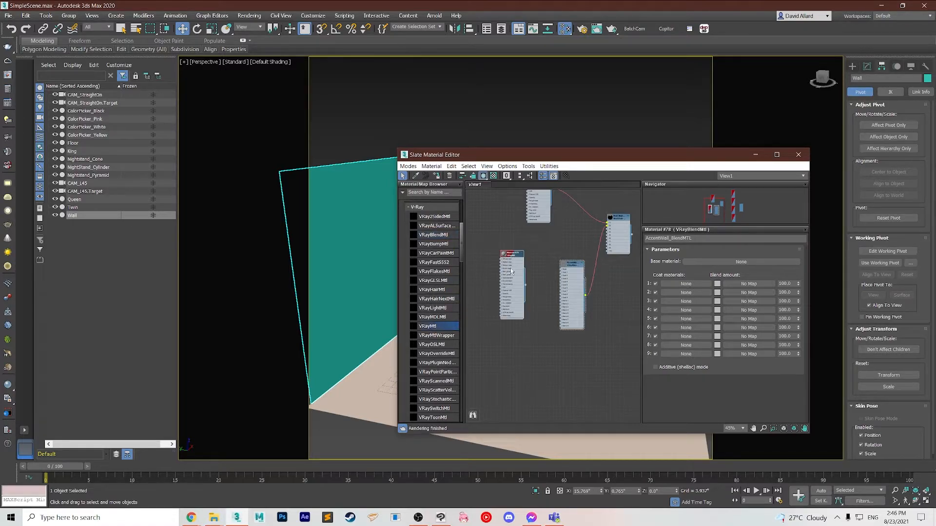
pyautogui.moveTo(542, 252); pyautogui.dragTo(533, 305, button='middle')
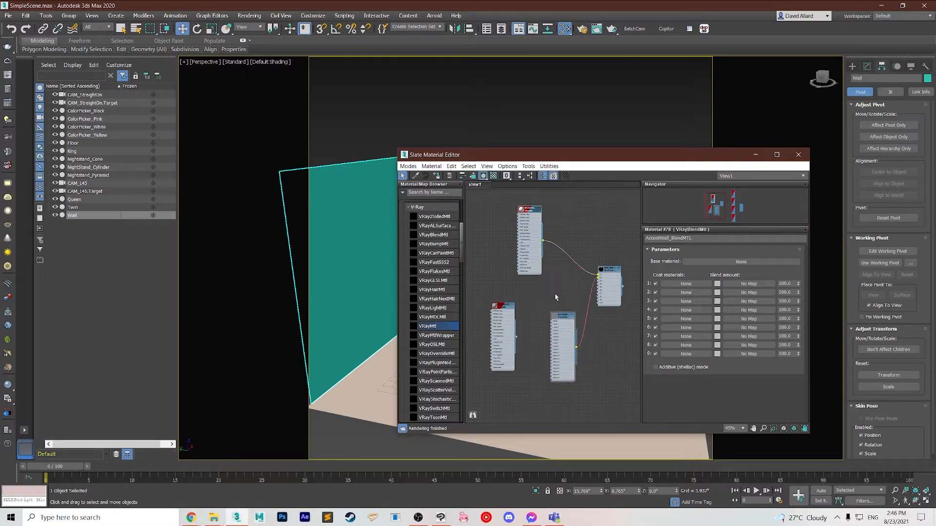
pyautogui.scroll(3, 554, 293)
pyautogui.moveTo(536, 217); pyautogui.dragTo(550, 326)
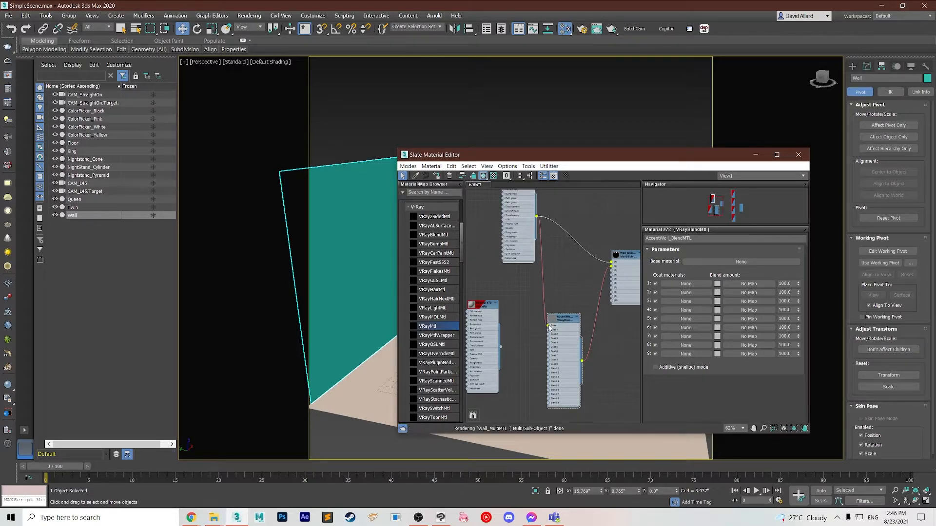
# - Connect the new VRayMtl to the Coat 1 input of AccentWall_BlendMTL, name it AccentWall_Grey and move its node closer
pyautogui.doubleClick(490, 305)
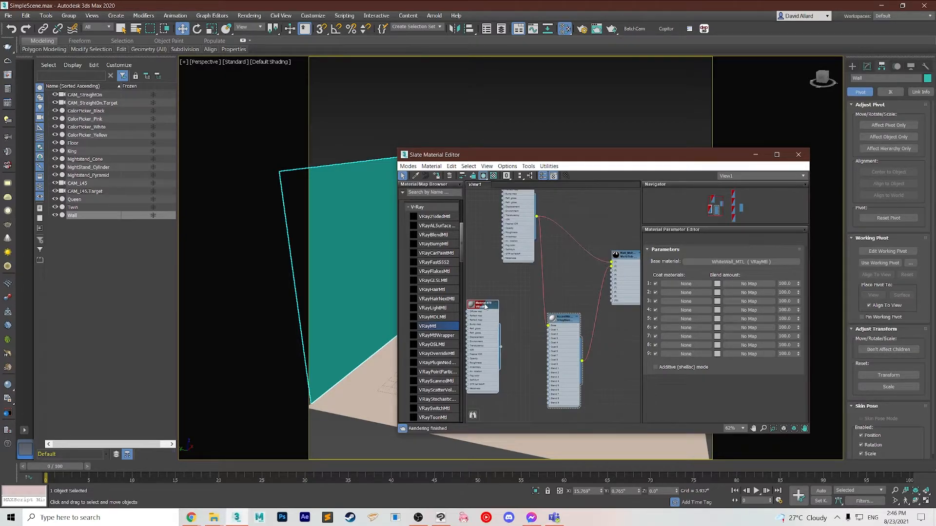
pyautogui.moveTo(518, 354); pyautogui.dragTo(533, 313, button='middle')
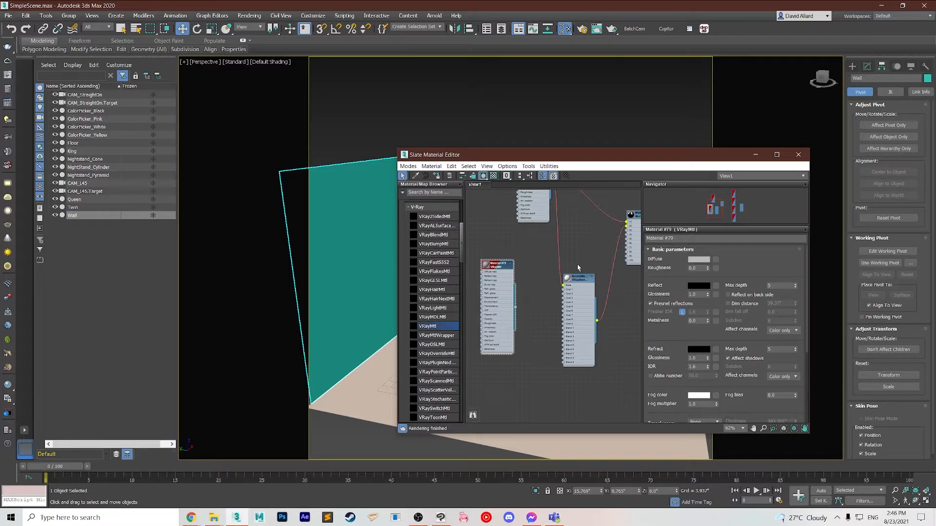
pyautogui.moveTo(613, 159); pyautogui.dragTo(589, 385)
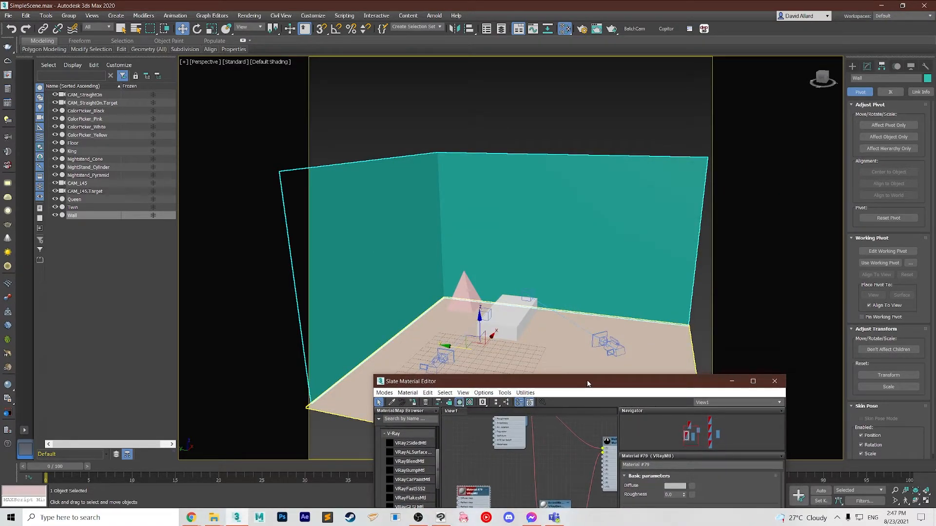
pyautogui.moveTo(587, 383); pyautogui.dragTo(625, 132)
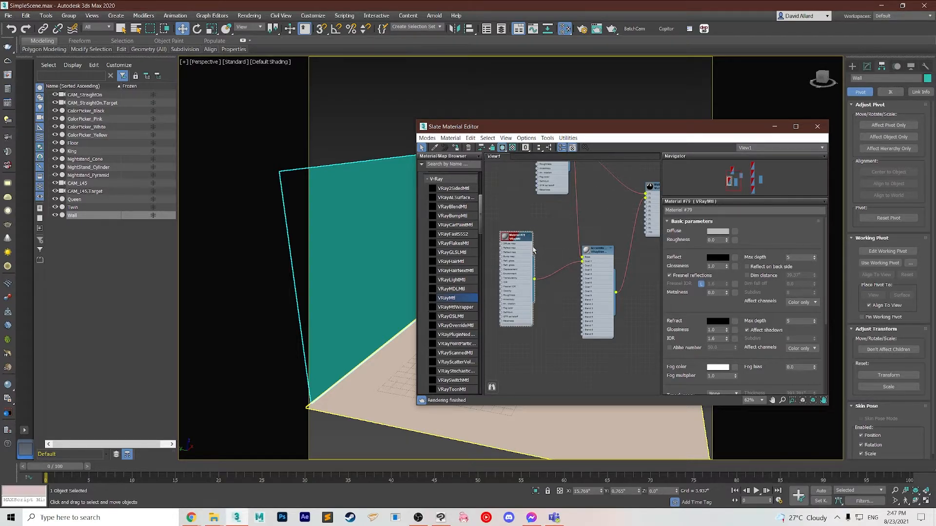
pyautogui.moveTo(702, 209); pyautogui.dragTo(610, 219)
pyautogui.write('AccentWall_Grey')
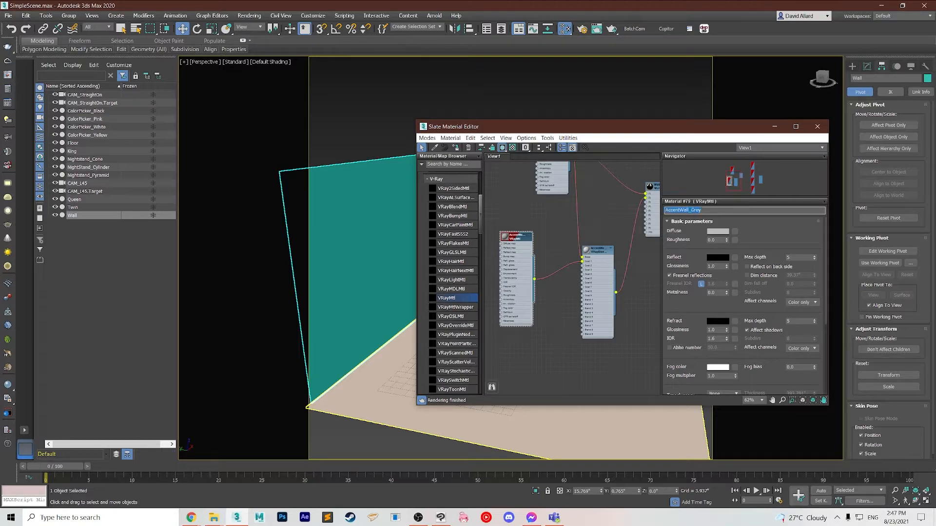
pyautogui.moveTo(518, 240); pyautogui.dragTo(540, 211)
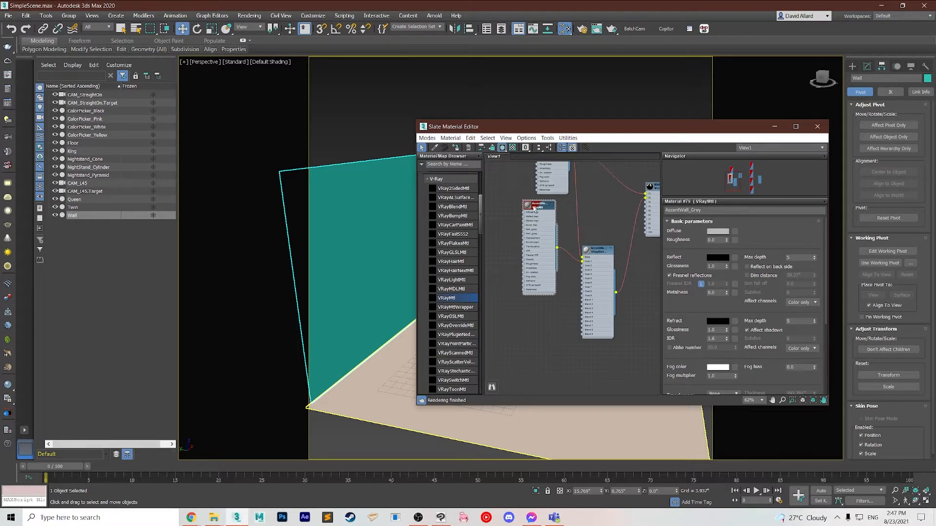
# - Examine the bed blend material's node network for reference and return to the wall material nodes
pyautogui.moveTo(629, 124); pyautogui.dragTo(598, 126)
pyautogui.moveTo(565, 204); pyautogui.dragTo(408, 301, button='middle')
pyautogui.scroll(-2, 539, 264)
pyautogui.moveTo(574, 218); pyautogui.dragTo(499, 236, button='middle')
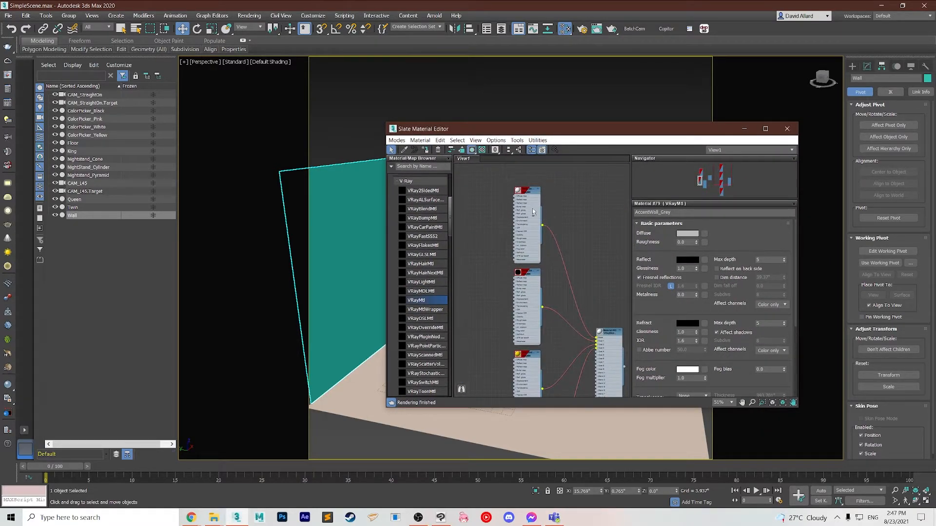
pyautogui.moveTo(483, 284); pyautogui.dragTo(527, 199, button='middle')
pyautogui.moveTo(461, 220); pyautogui.dragTo(608, 207, button='middle')
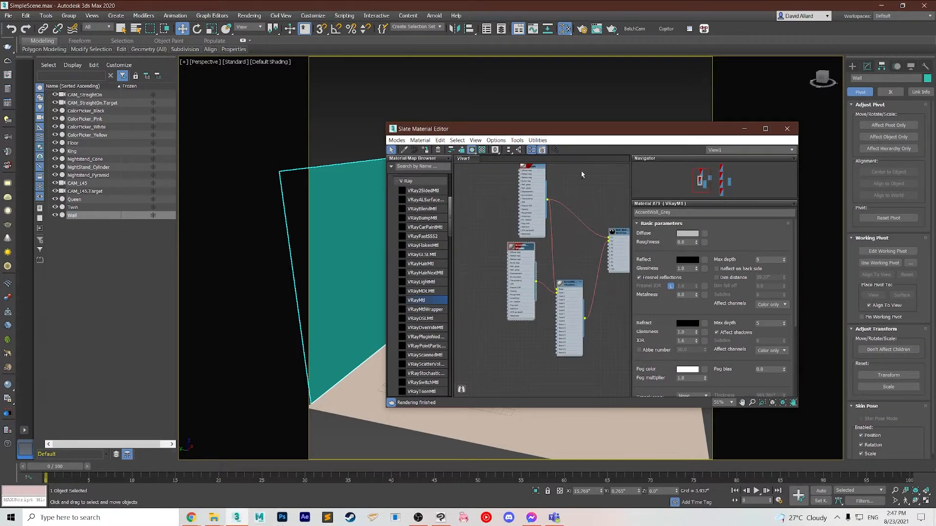
pyautogui.moveTo(581, 171); pyautogui.dragTo(571, 191, button='middle')
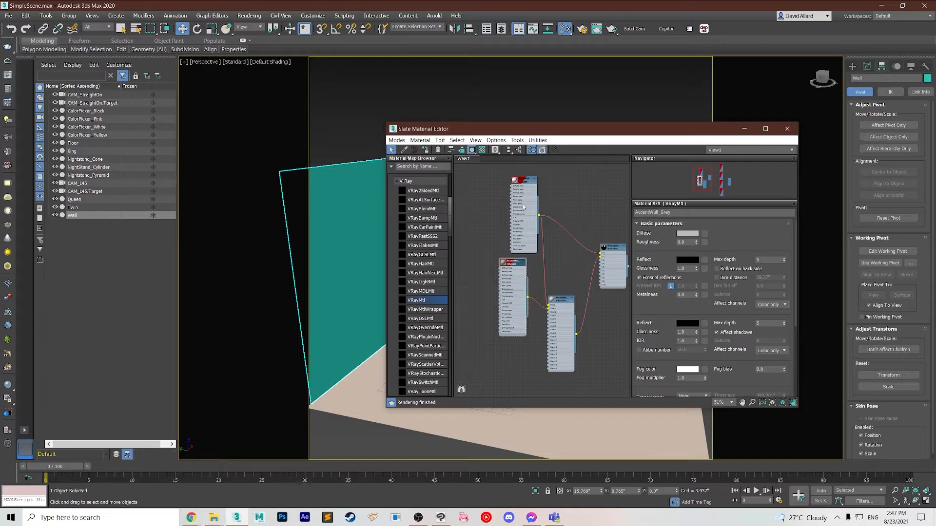
pyautogui.moveTo(511, 345); pyautogui.dragTo(490, 302, button='middle')
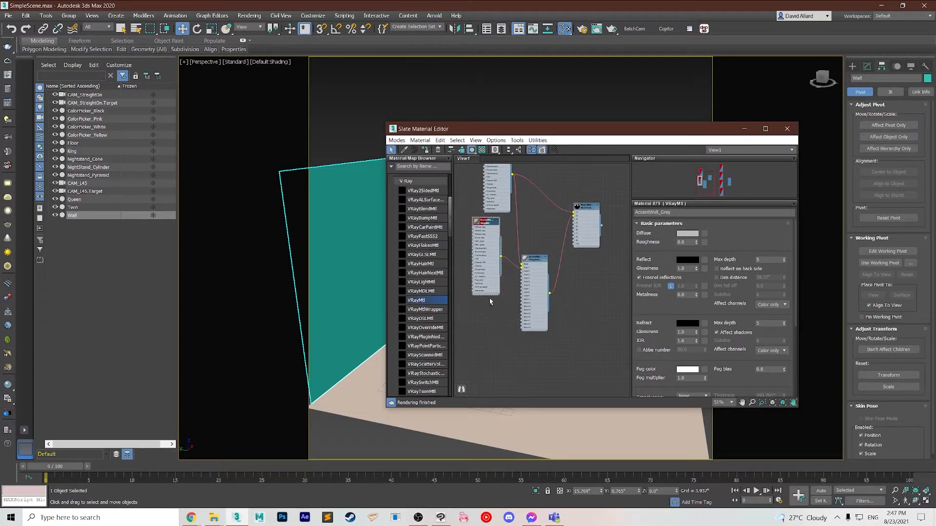
# - Turn on Auto Key and set the first coat's blend amount colour in AccentWall_BlendMTL to white (255) at frame 0
pyautogui.doubleClick(535, 261)
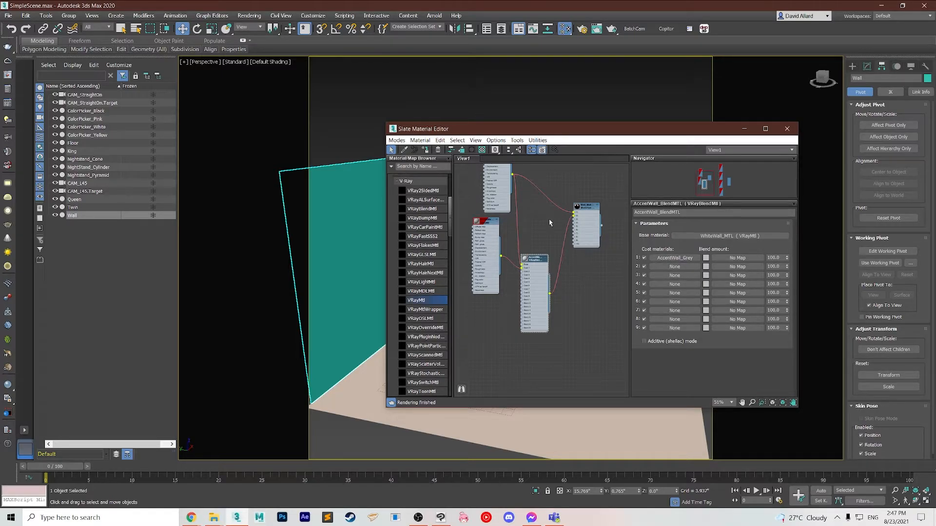
pyautogui.moveTo(516, 201); pyautogui.dragTo(544, 262, button='middle')
pyautogui.scroll(2, 544, 263)
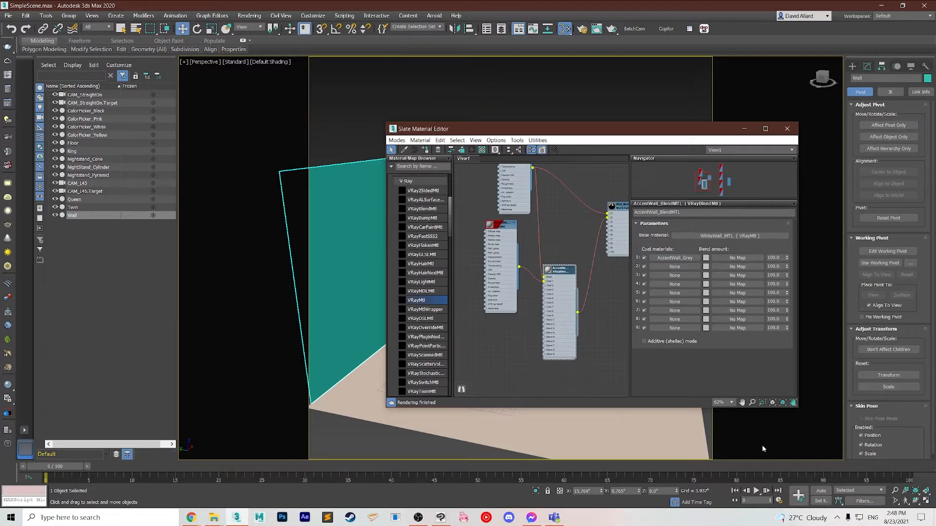
pyautogui.click(821, 491)
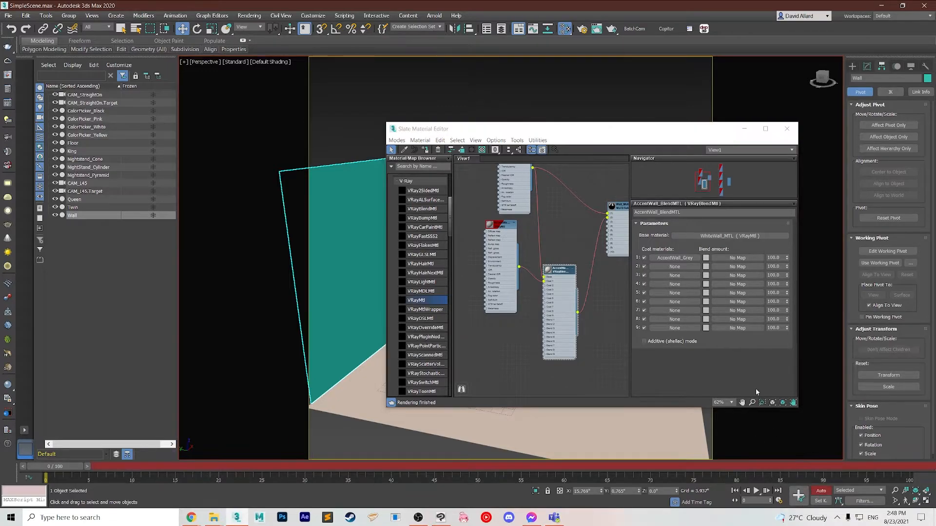
pyautogui.click(705, 258)
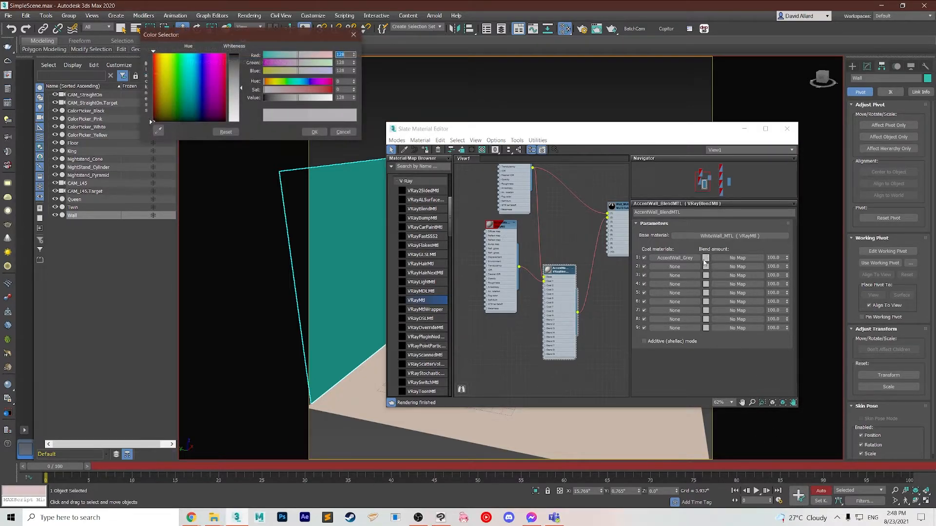
pyautogui.moveTo(239, 95); pyautogui.dragTo(240, 122)
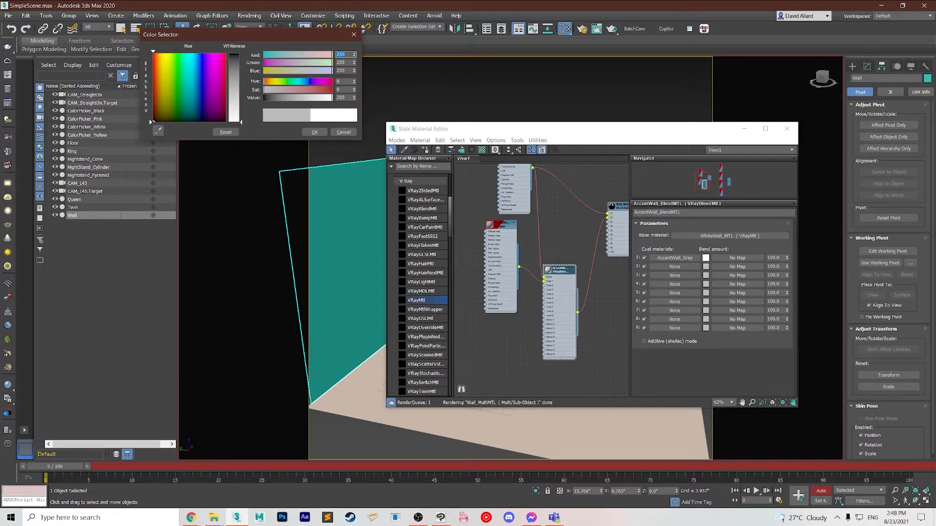
pyautogui.click(315, 133)
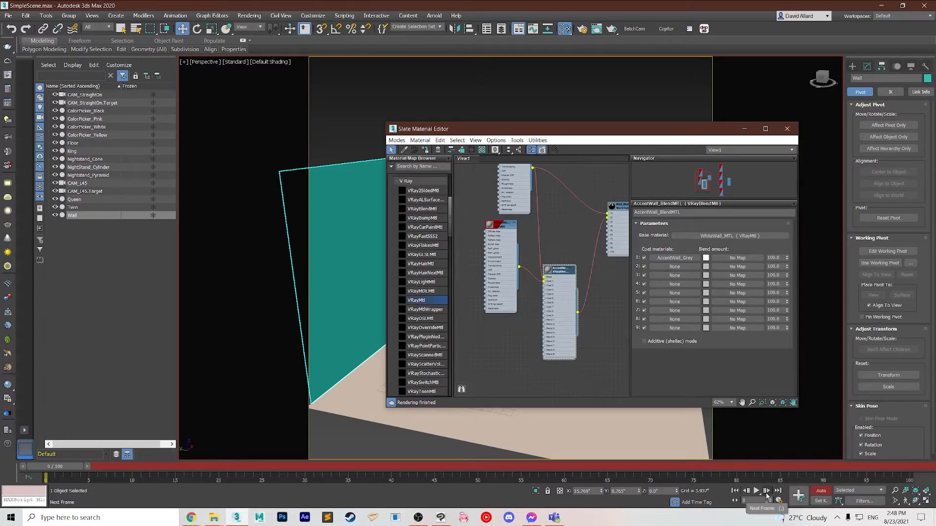
# - At frame 1, set the first coat's blend amount colour in AccentWall_BlendMTL to black (0) and turn Auto Key off
pyautogui.click(766, 491)
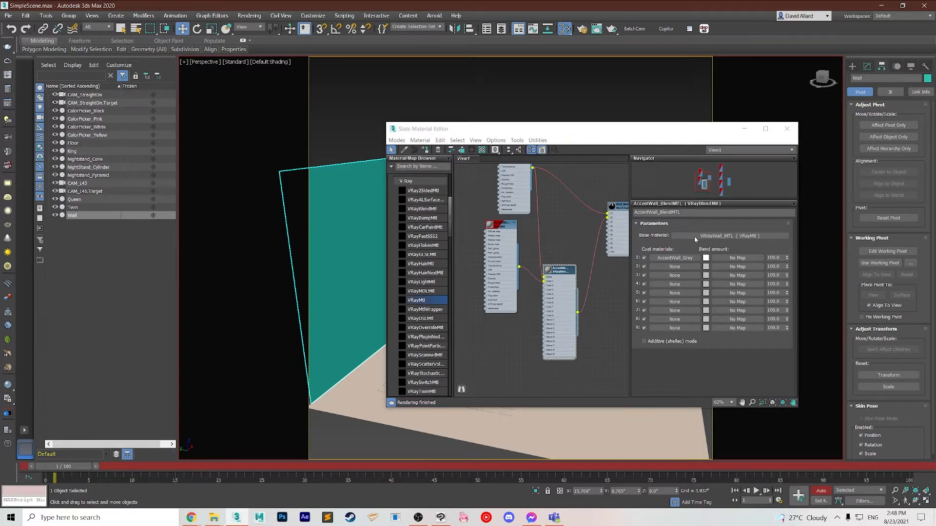
pyautogui.click(705, 258)
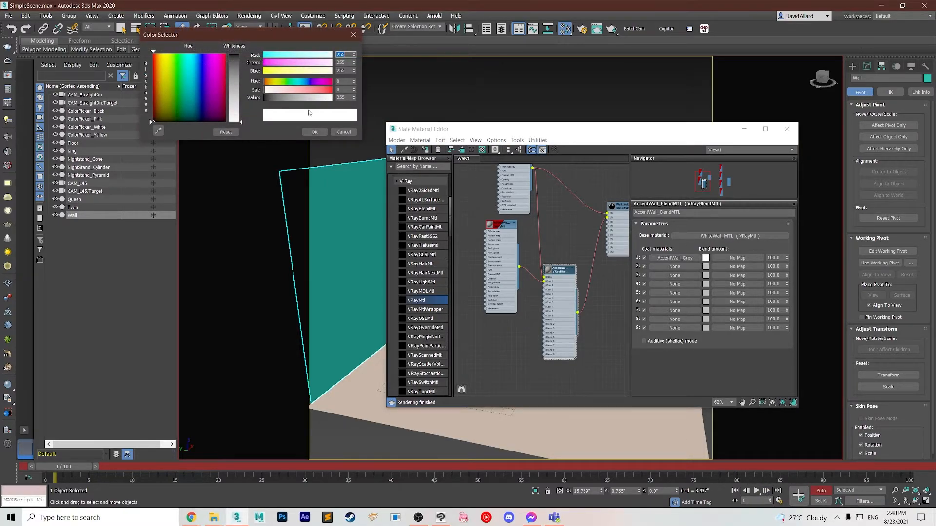
pyautogui.moveTo(242, 123); pyautogui.dragTo(242, 53)
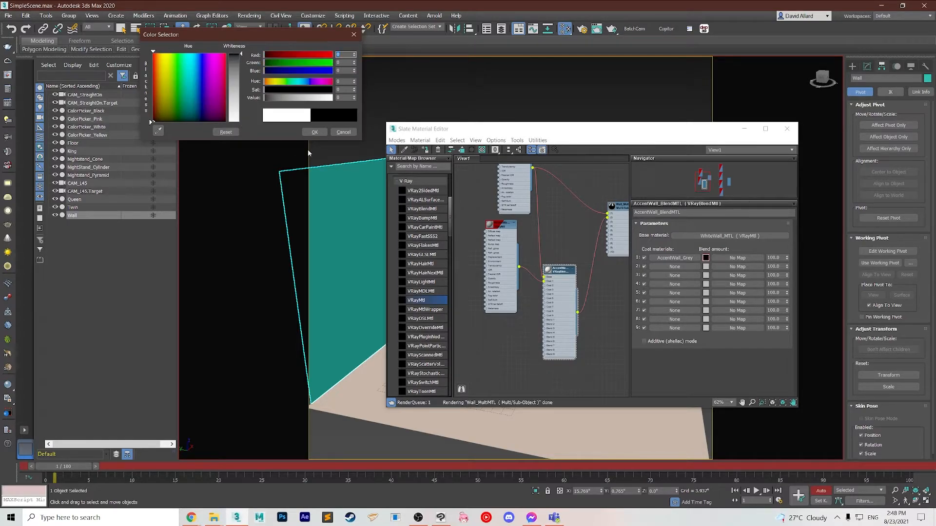
pyautogui.click(315, 133)
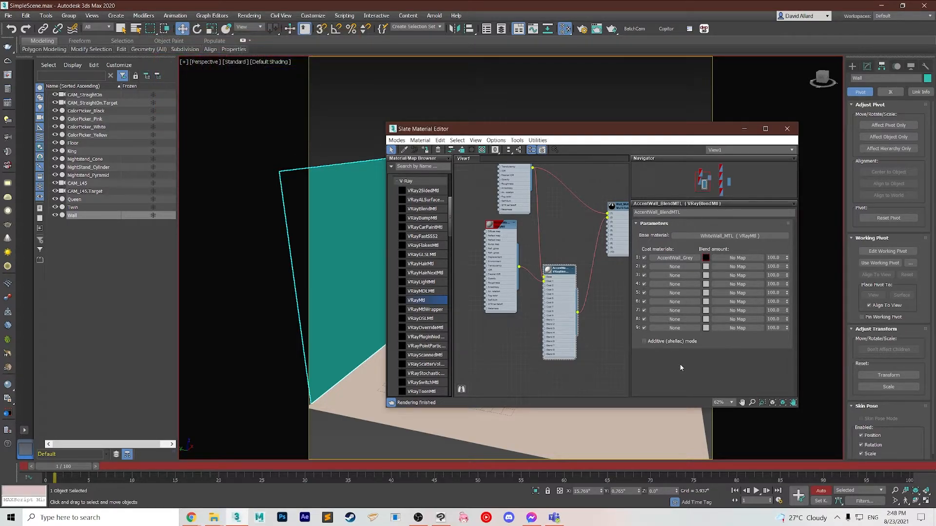
pyautogui.click(820, 491)
# - Toggle the Material key filter for the timeline's track bar
pyautogui.rightClick(105, 482)
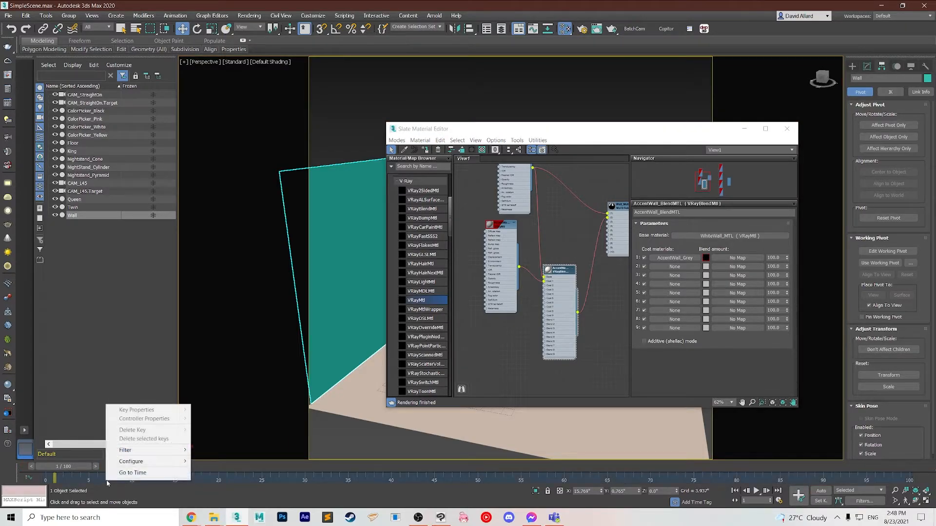
pyautogui.moveTo(144, 450)
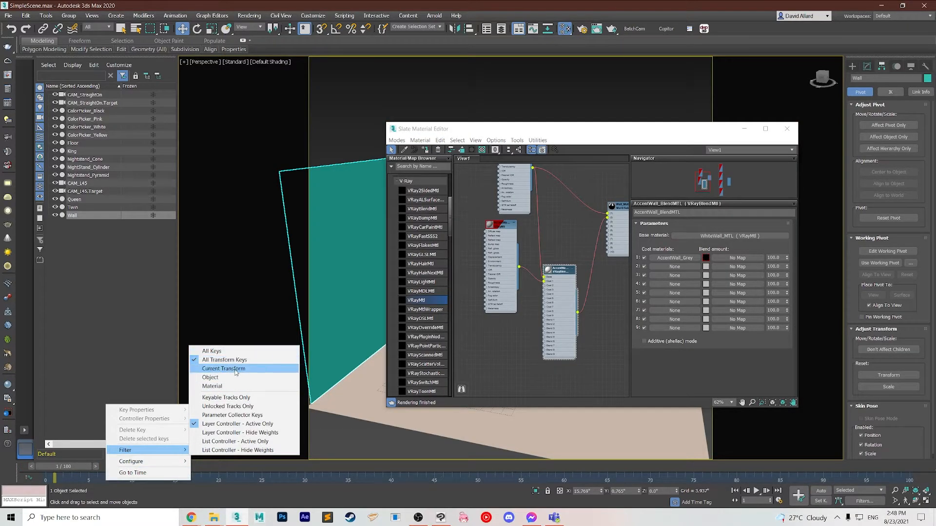
pyautogui.click(233, 386)
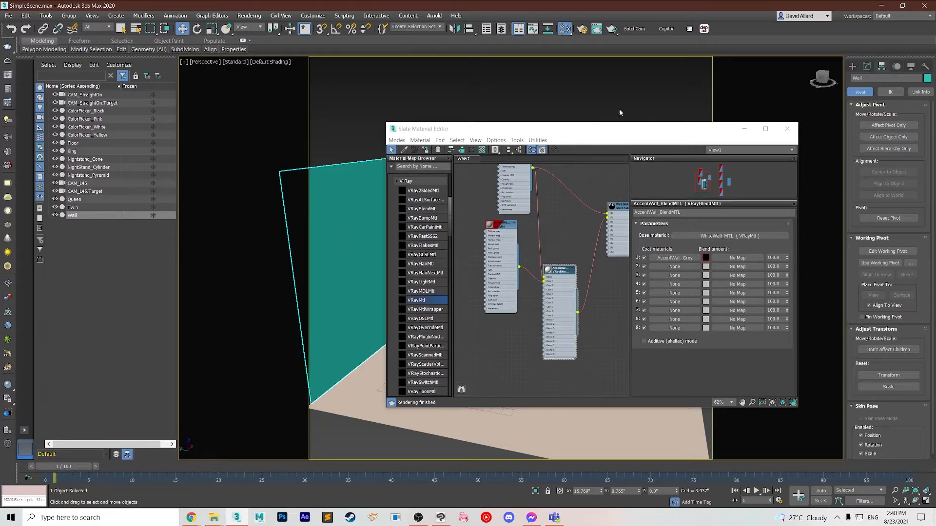
# - Assign the Wall_MultiMTL Multi/Sub-Object material to the selected Wall object
pyautogui.moveTo(599, 190); pyautogui.dragTo(536, 233, button='middle')
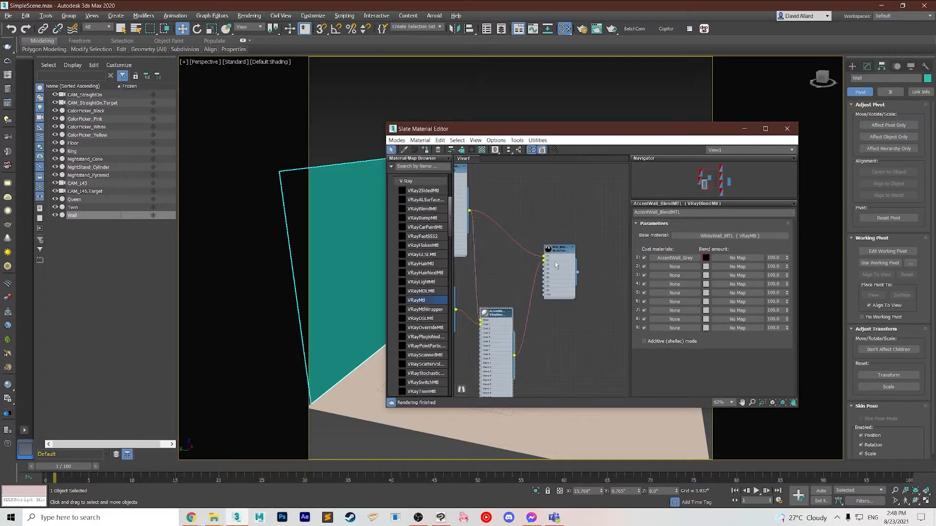
pyautogui.moveTo(560, 132); pyautogui.dragTo(552, 265)
pyautogui.rightClick(549, 386)
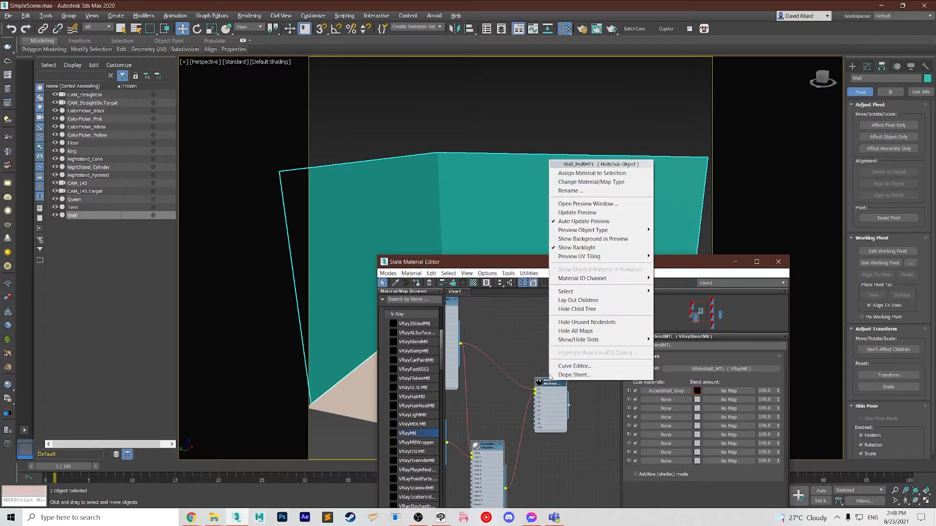
pyautogui.click(585, 174)
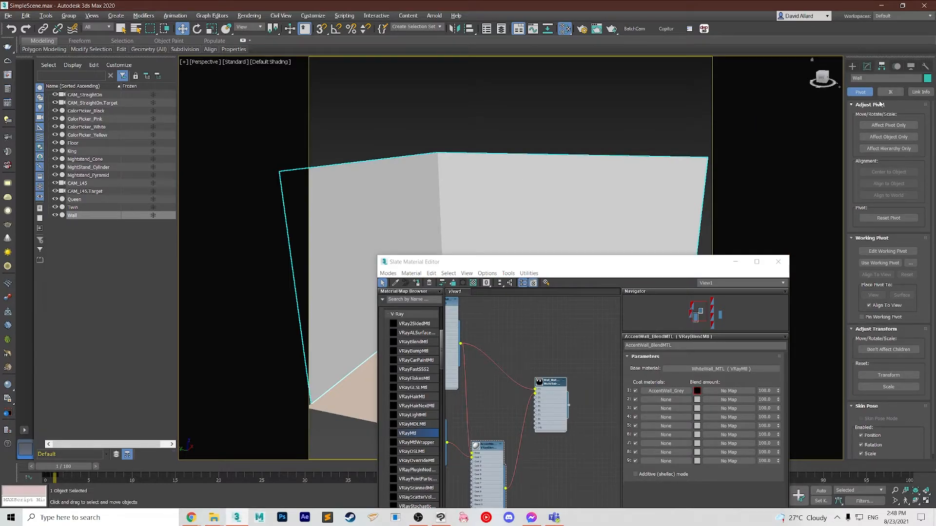
# - Inspect the material IDs of the Wall's back and side polygons, then return to the wall material nodes
pyautogui.click(867, 67)
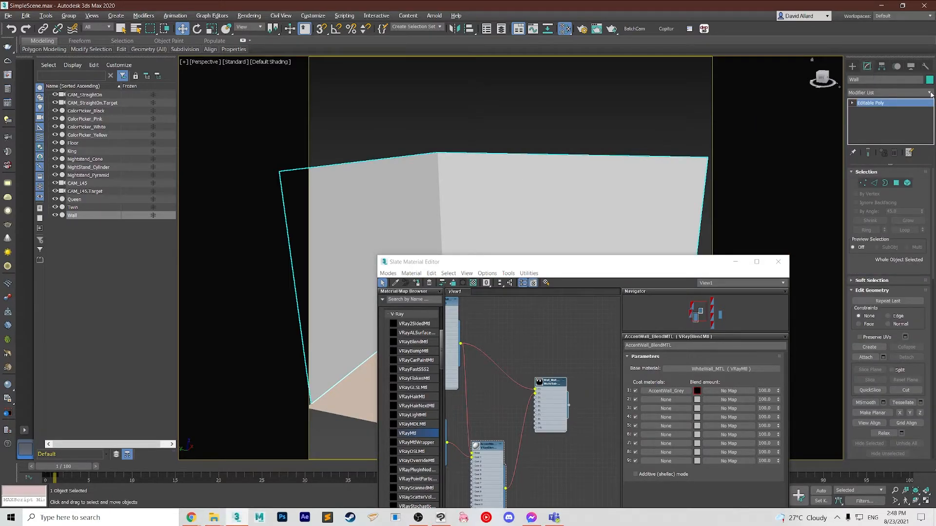
pyautogui.press('4')
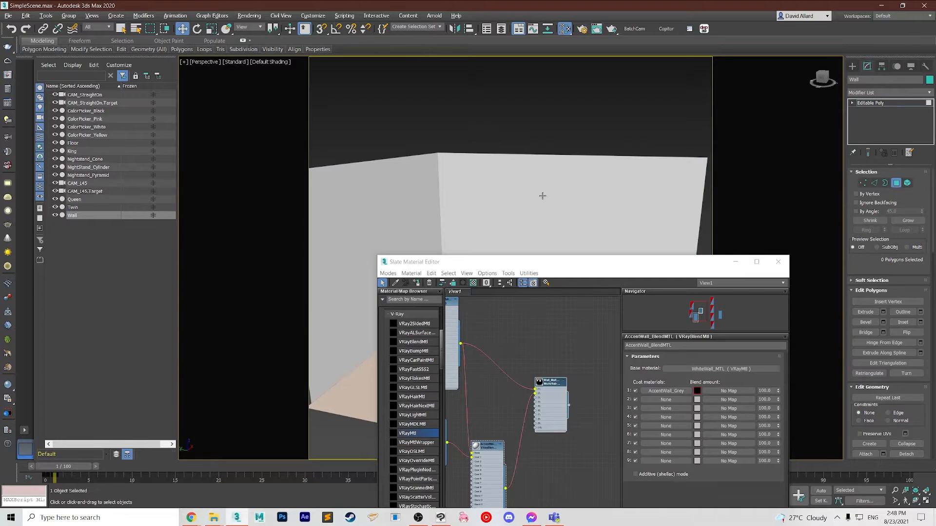
pyautogui.click(543, 196)
pyautogui.scroll(-1, 933, 221)
pyautogui.moveTo(933, 220); pyautogui.dragTo(931, 307)
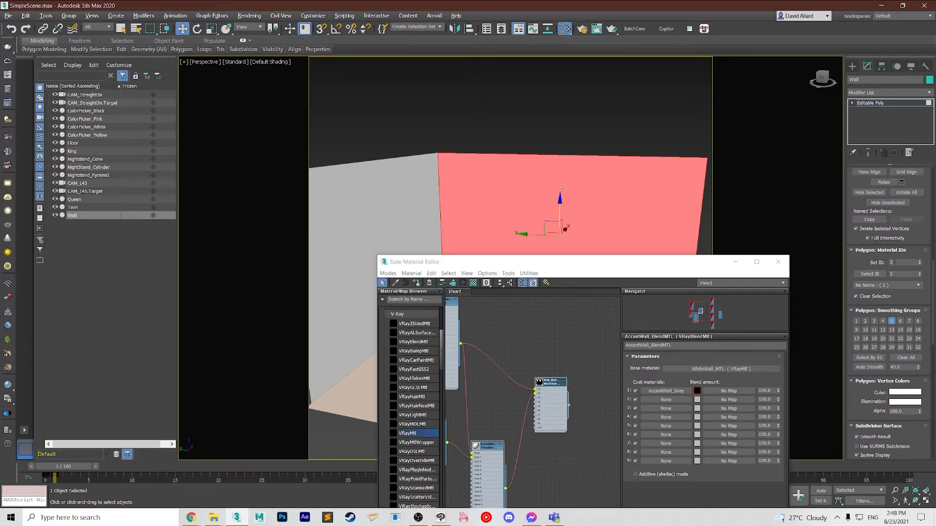
pyautogui.click(393, 205)
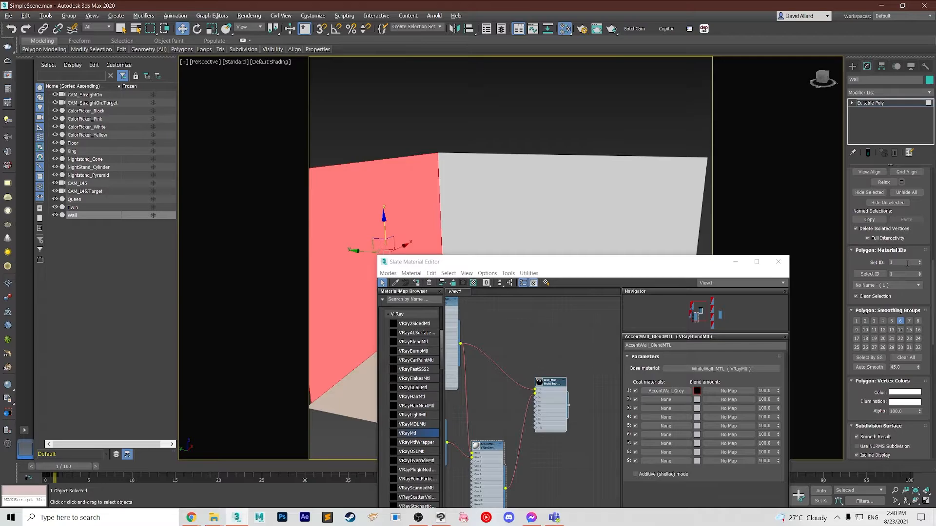
pyautogui.click(560, 206)
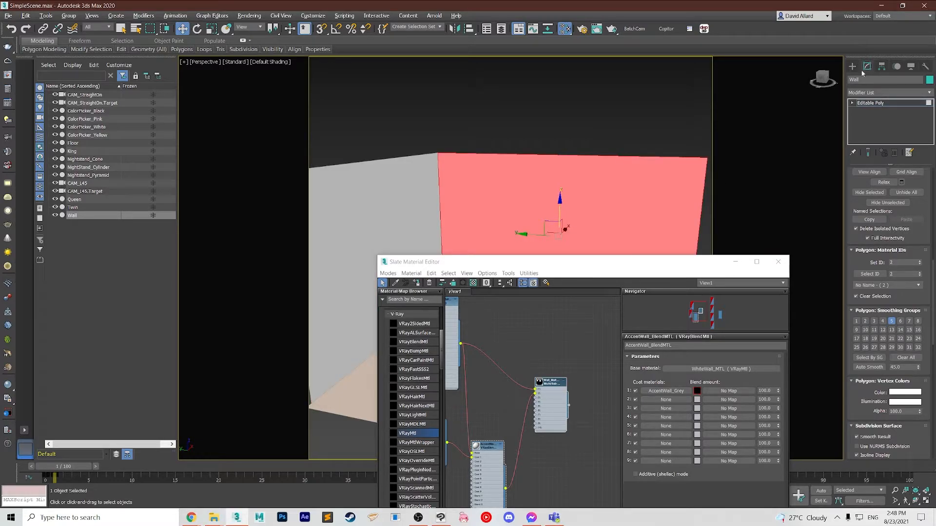
pyautogui.click(881, 66)
pyautogui.click(549, 262)
pyautogui.moveTo(549, 262); pyautogui.dragTo(570, 110)
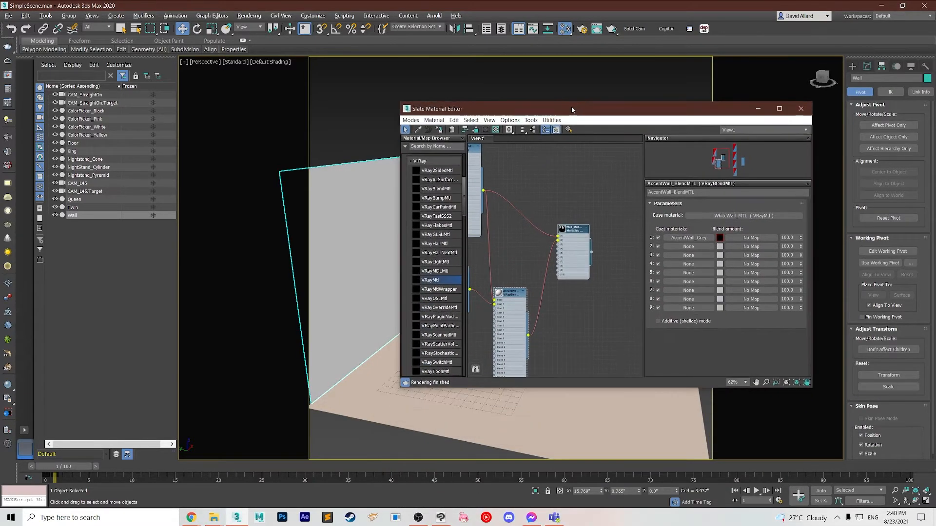
# - Compare the back wall polygon's material ID with the inputs of the Multi/Sub-Object wall material
pyautogui.scroll(-2, 567, 191)
pyautogui.moveTo(566, 190)
pyautogui.mouseDown(button='middle')
pyautogui.moveTo(604, 195)
pyautogui.moveTo(583, 205)
pyautogui.moveTo(574, 184)
pyautogui.mouseUp(button='middle')
pyautogui.moveTo(623, 117); pyautogui.dragTo(511, 283)
pyautogui.click(868, 67)
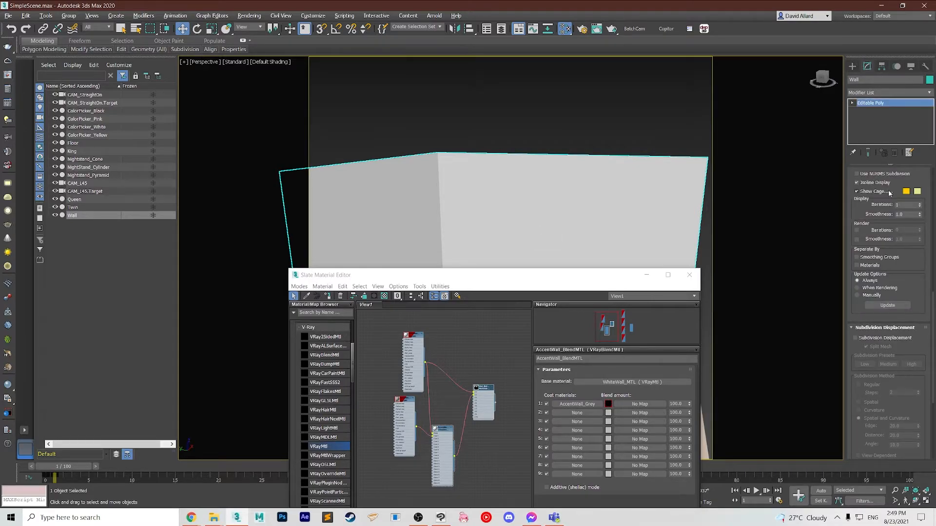
pyautogui.click(882, 68)
pyautogui.click(867, 67)
pyautogui.moveTo(932, 301); pyautogui.dragTo(932, 173)
pyautogui.click(896, 183)
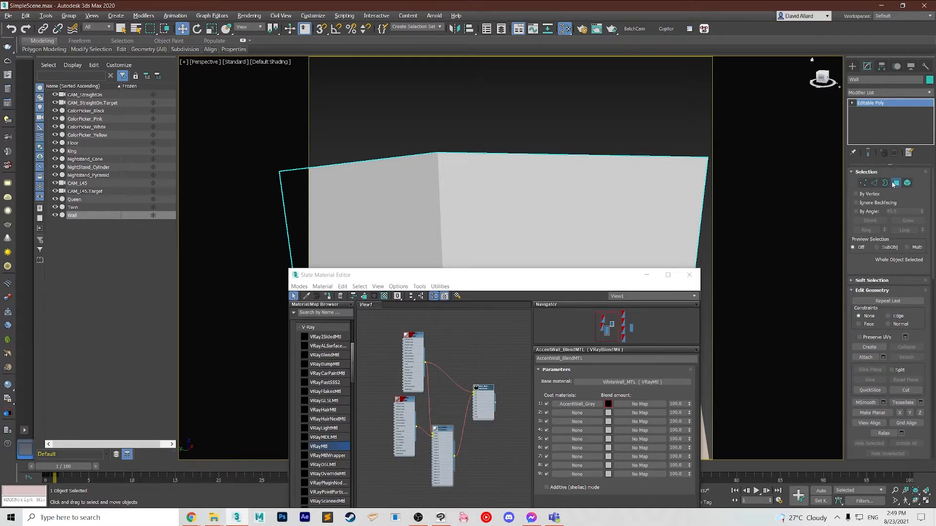
pyautogui.scroll(-10, 915, 278)
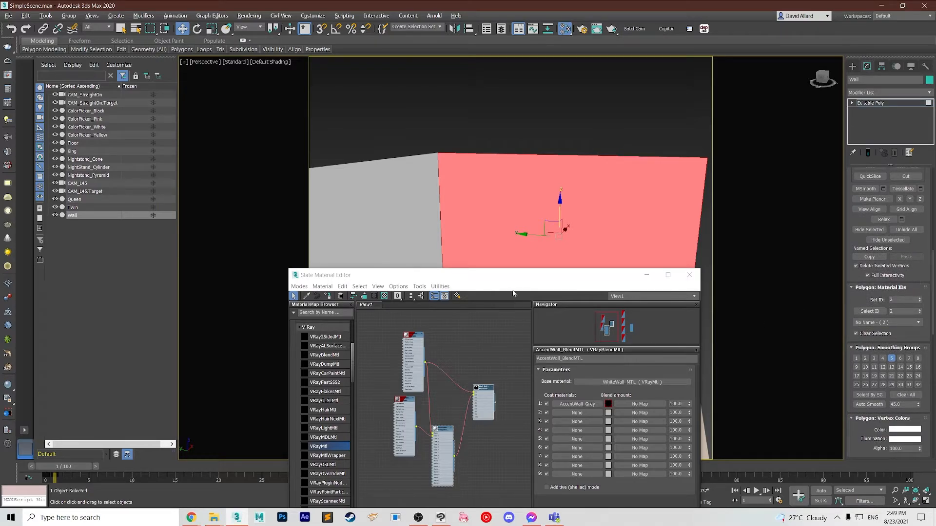
pyautogui.moveTo(508, 279); pyautogui.dragTo(512, 174)
pyautogui.scroll(1, 469, 298)
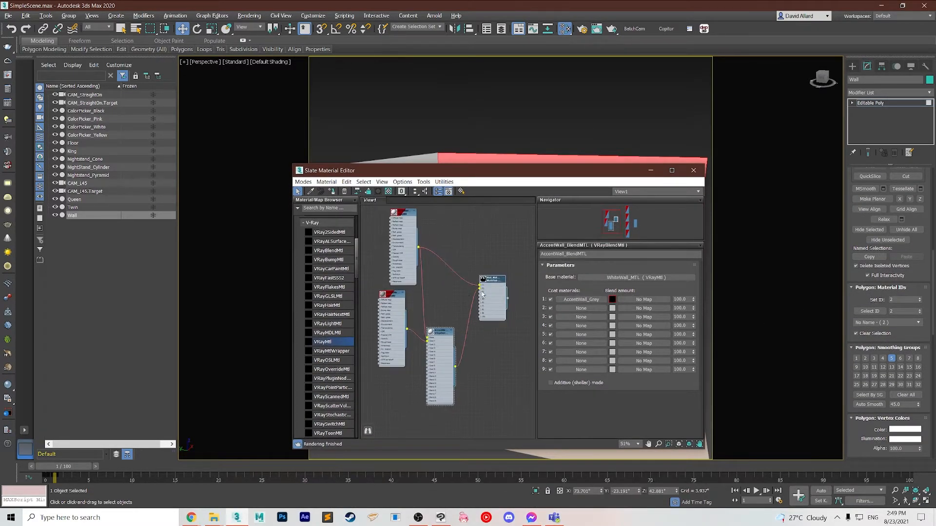
pyautogui.click(881, 67)
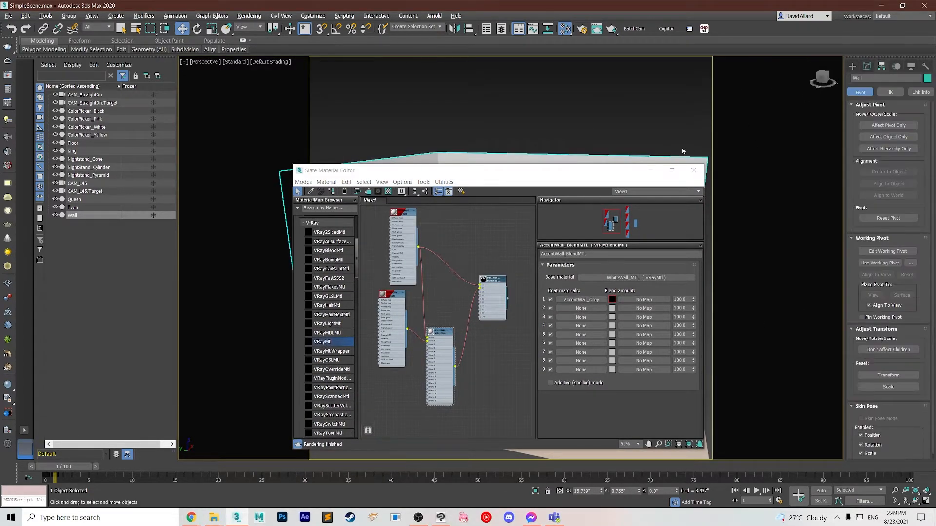
# - Reposition the AccentWall_Grey node and place a duplicate of it directly below
pyautogui.moveTo(398, 324); pyautogui.dragTo(446, 312, button='middle')
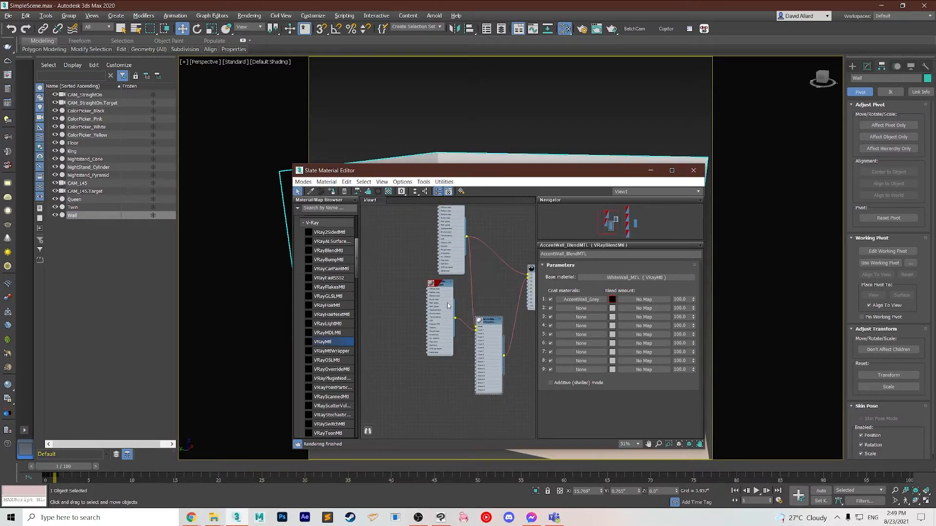
pyautogui.moveTo(437, 284); pyautogui.dragTo(411, 287)
pyautogui.moveTo(435, 344); pyautogui.dragTo(417, 297, button='middle')
pyautogui.scroll(1, 418, 298)
pyautogui.scroll(1, 411, 304)
pyautogui.keyDown('shift'); pyautogui.moveTo(392, 235); pyautogui.dragTo(398, 326); pyautogui.keyUp('shift')
# - Set the duplicated VRayMtl's diffuse colour to a dark navy blue, about RGB 5, 9, 16
pyautogui.doubleClick(399, 326)
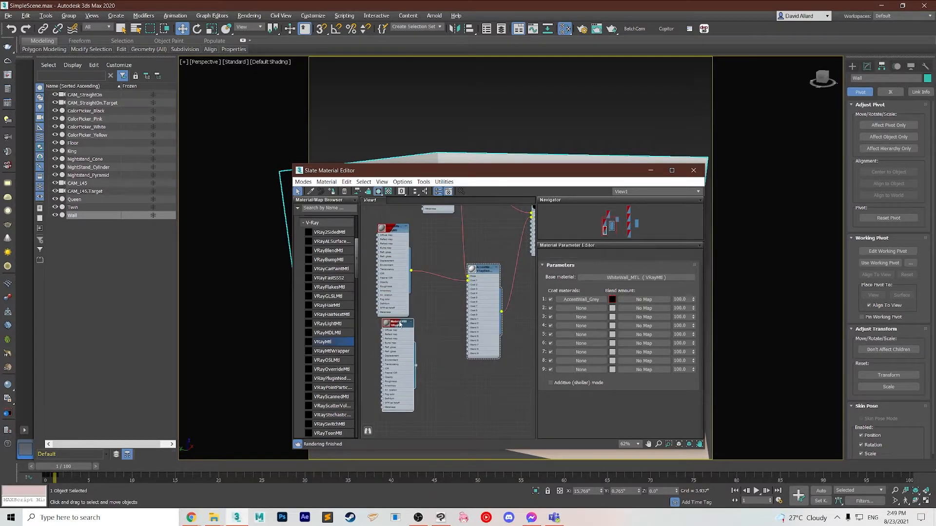
pyautogui.click(594, 276)
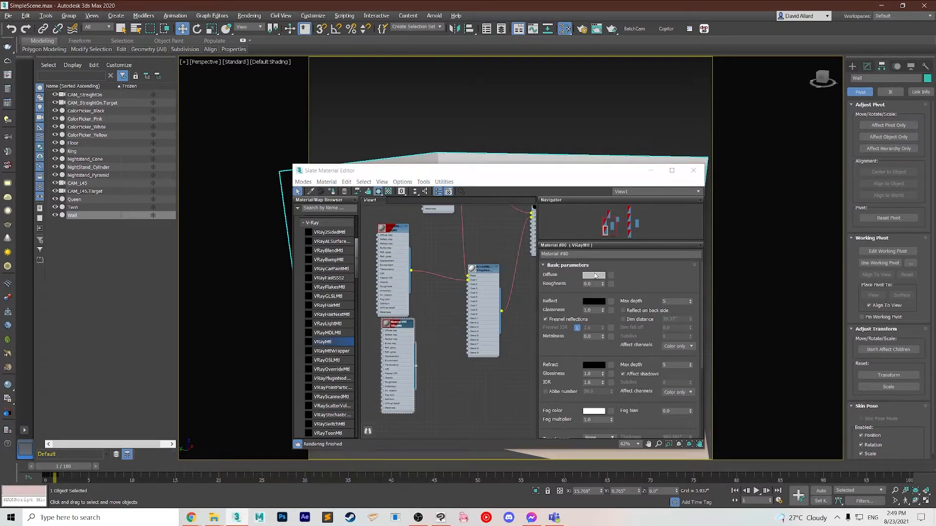
pyautogui.click(198, 115)
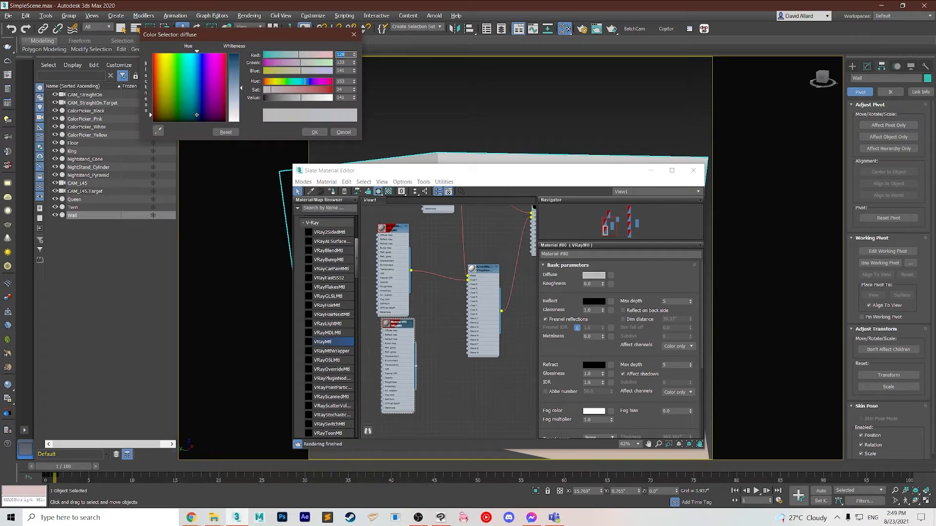
pyautogui.moveTo(243, 89); pyautogui.dragTo(247, 62)
pyautogui.moveTo(276, 103); pyautogui.dragTo(267, 99)
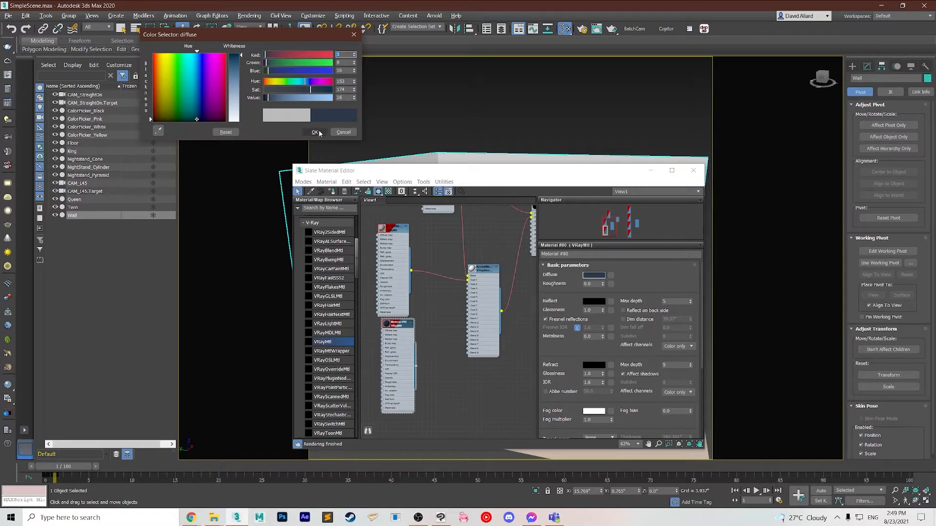
pyautogui.click(314, 132)
# - Name the navy material NavyBlue_AccentWall_MTL and connect it to the Coat 2 input of AccentWall_BlendMTL
pyautogui.moveTo(496, 374); pyautogui.dragTo(490, 345, button='middle')
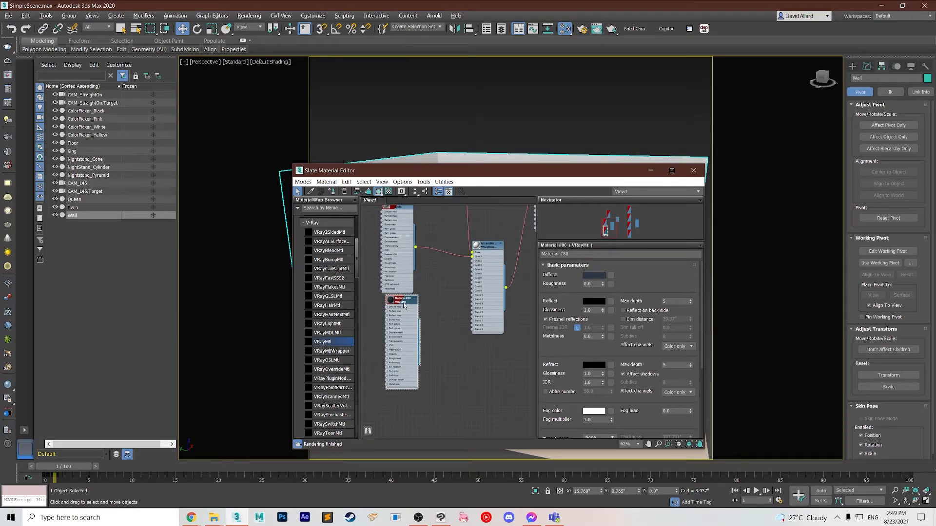
pyautogui.moveTo(403, 302); pyautogui.dragTo(398, 310)
pyautogui.moveTo(450, 345); pyautogui.dragTo(477, 340, button='middle')
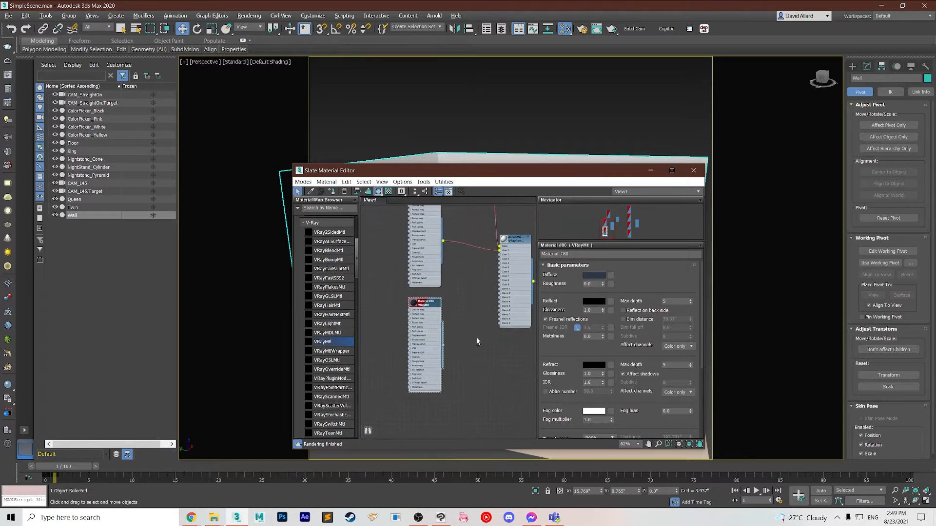
pyautogui.scroll(2, 463, 344)
pyautogui.click(588, 254)
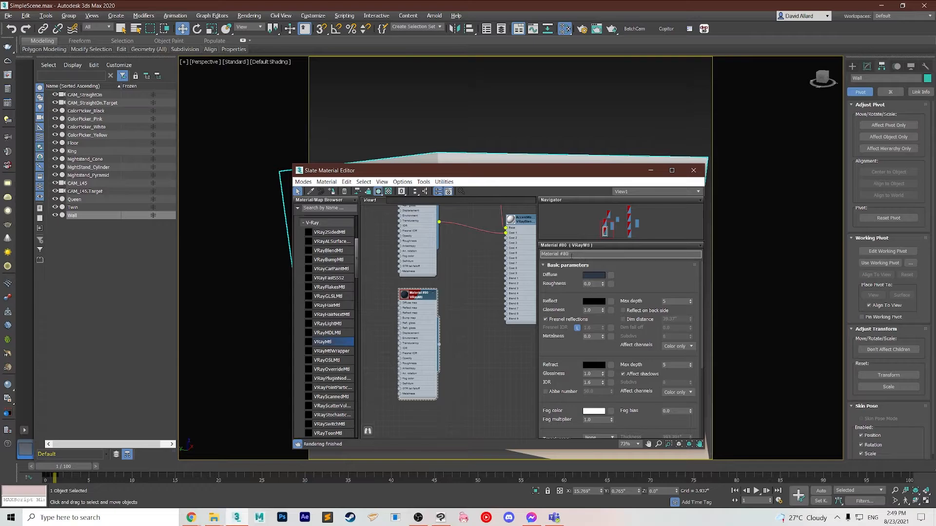
pyautogui.write('NavyBlue_S')
pyautogui.press('BackSpace')
pyautogui.write('AccentWall_MTL')
pyautogui.press('Return')
pyautogui.moveTo(439, 345); pyautogui.dragTo(505, 239)
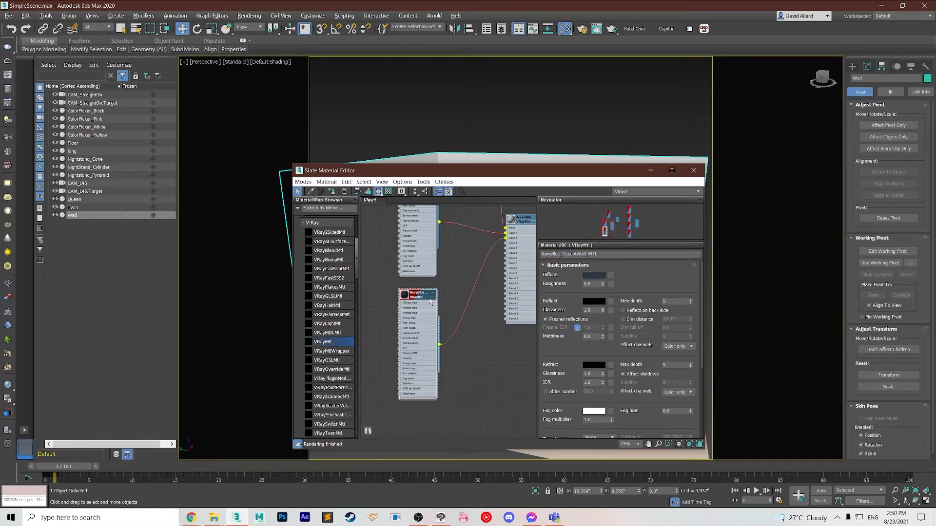
# - Duplicate the NavyBlue_AccentWall_MTL node and place the copy directly below it
pyautogui.scroll(-2, 472, 378)
pyautogui.moveTo(475, 376); pyautogui.dragTo(461, 301, button='middle')
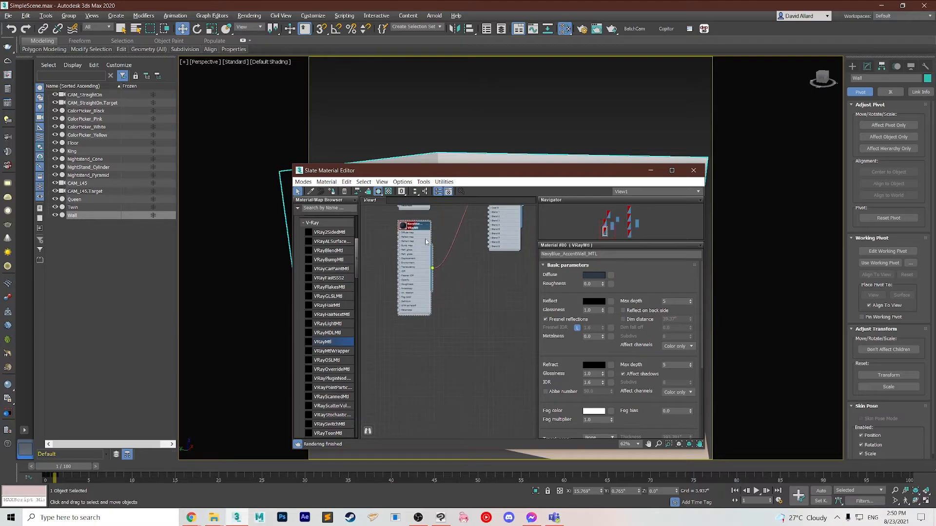
pyautogui.keyDown('shift'); pyautogui.moveTo(418, 229); pyautogui.dragTo(415, 330); pyautogui.keyUp('shift')
# - Set the diffuse colour of the duplicated navy material to a very dark green, about RGB 1, 4, 2
pyautogui.doubleClick(415, 326)
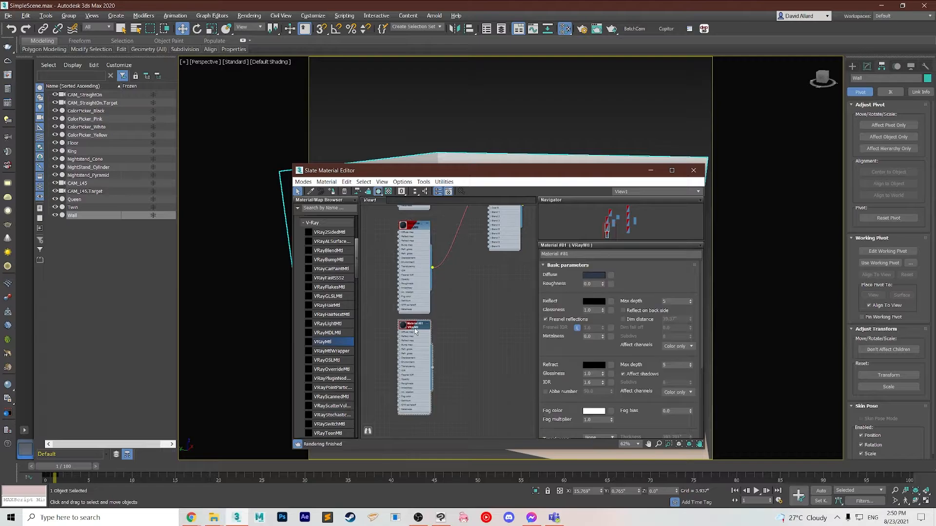
pyautogui.click(597, 275)
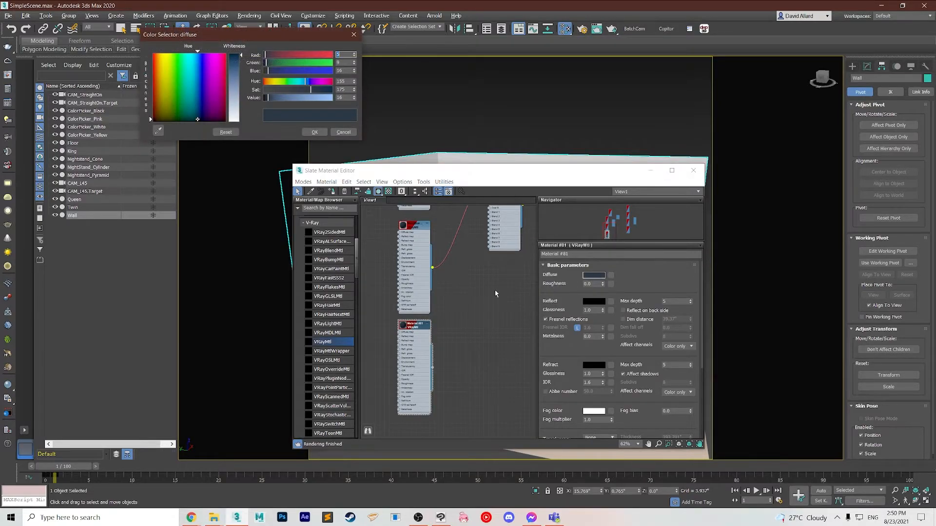
pyautogui.click(272, 65)
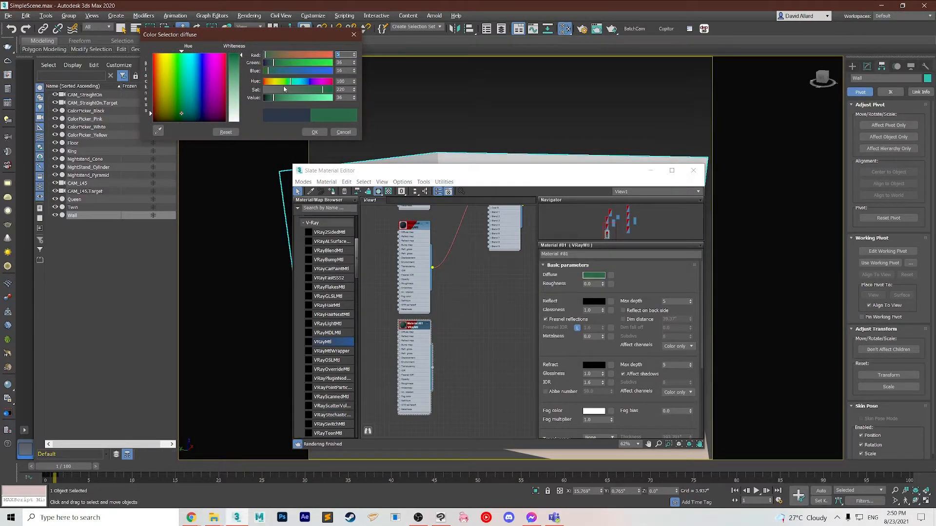
pyautogui.moveTo(276, 101); pyautogui.dragTo(267, 97)
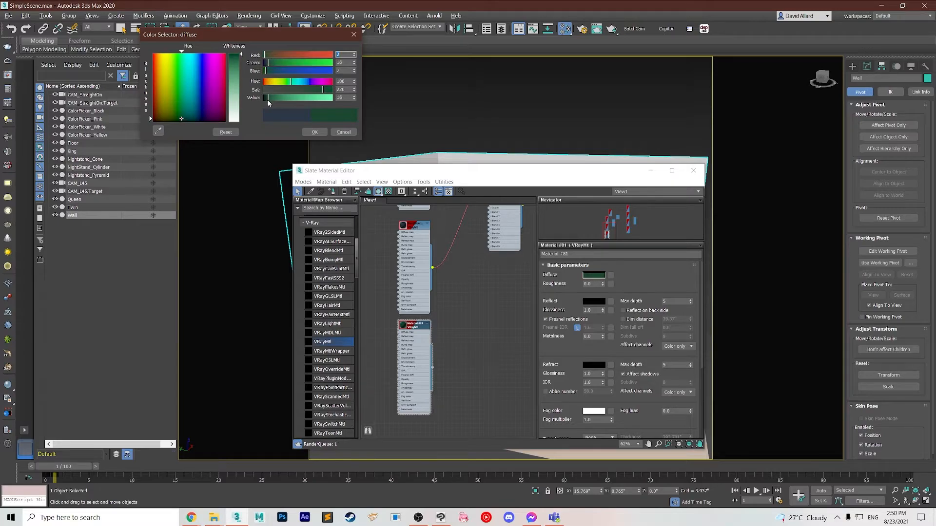
pyautogui.moveTo(266, 98); pyautogui.dragTo(265, 98)
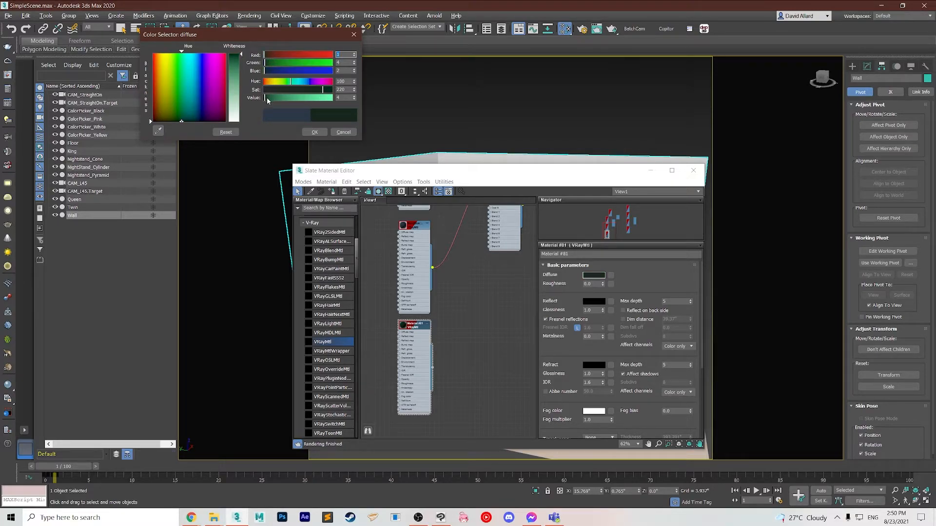
pyautogui.click(316, 133)
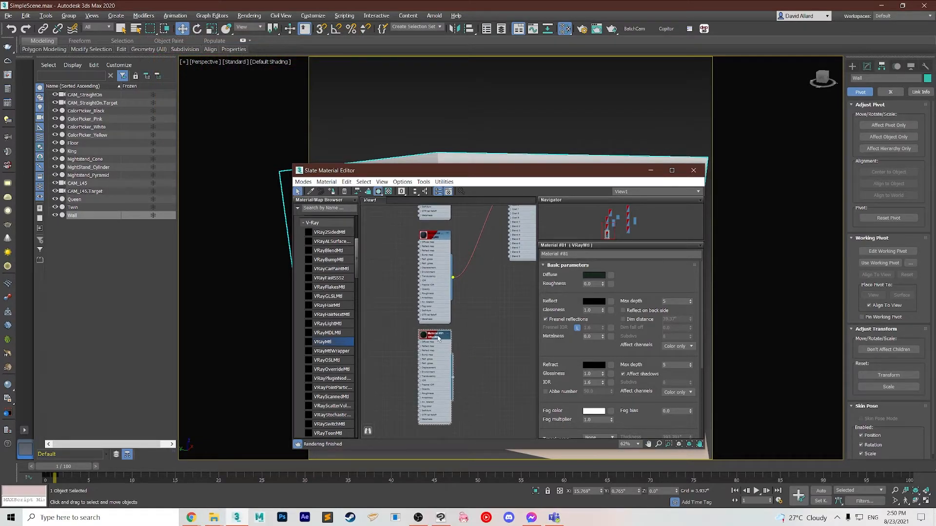
# - Rename the dark green material DarkGreen_AccentWall_MTL
pyautogui.moveTo(469, 330); pyautogui.dragTo(437, 380, button='middle')
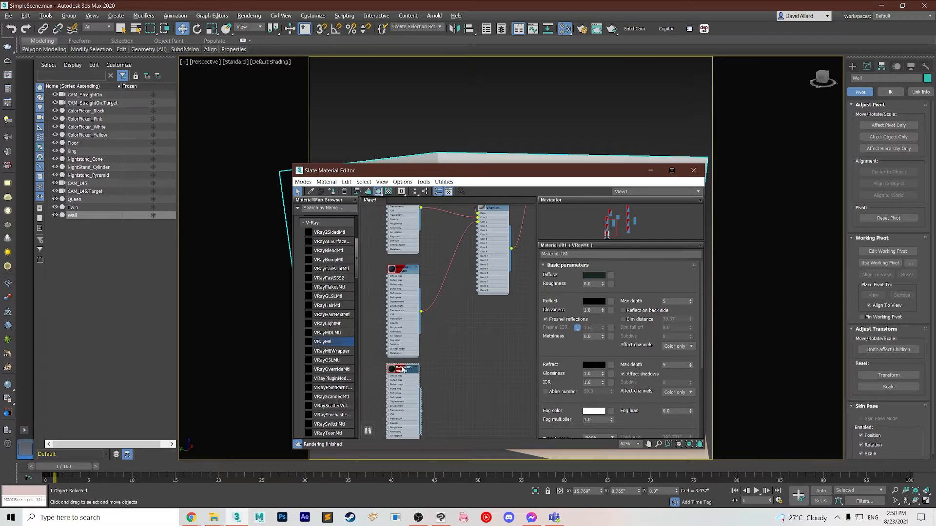
pyautogui.moveTo(571, 254); pyautogui.dragTo(478, 255)
pyautogui.write('D')
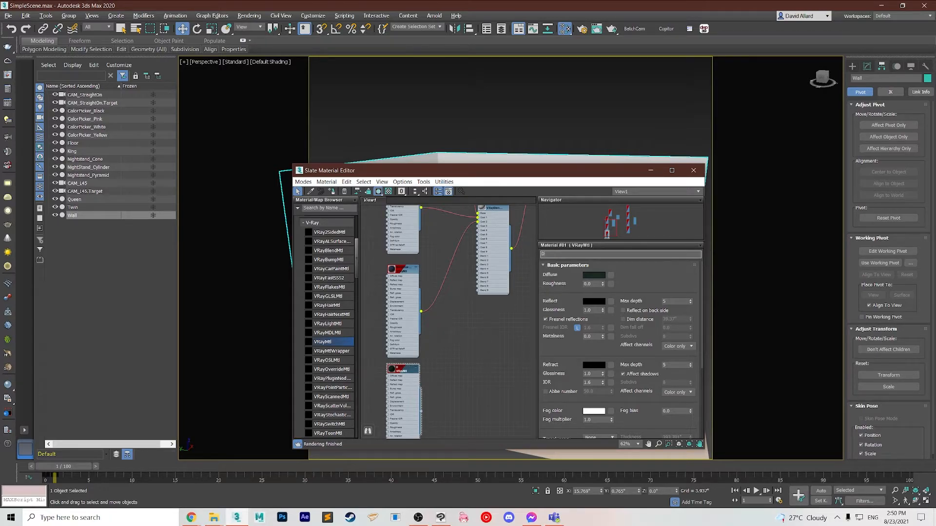
pyautogui.write('arkGreen_AccentWall_MTL')
pyautogui.press('Return')
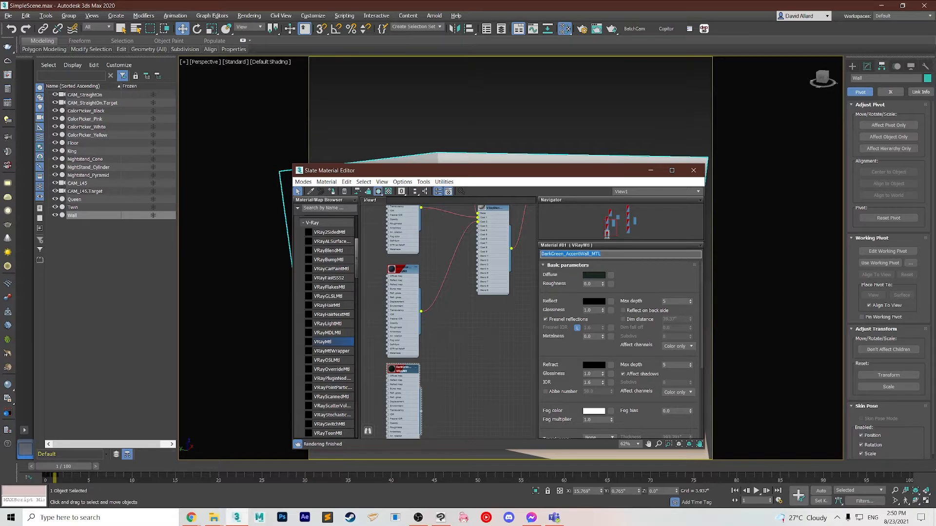
# - Move the AccentWall_BlendMTL node lower beside its coat materials and connect DarkGreen_AccentWall_MTL to its Coat 3 input
pyautogui.moveTo(490, 272); pyautogui.dragTo(490, 327)
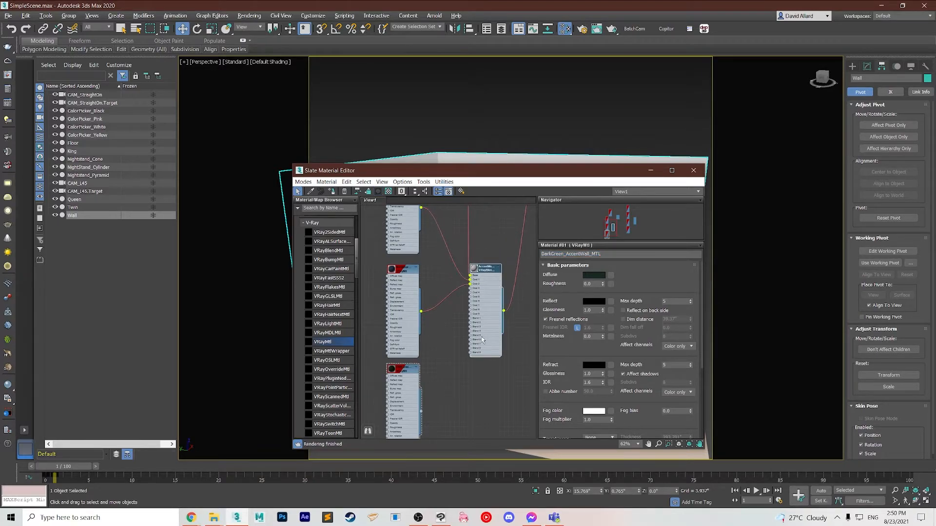
pyautogui.press('l')
pyautogui.moveTo(430, 355); pyautogui.dragTo(477, 237)
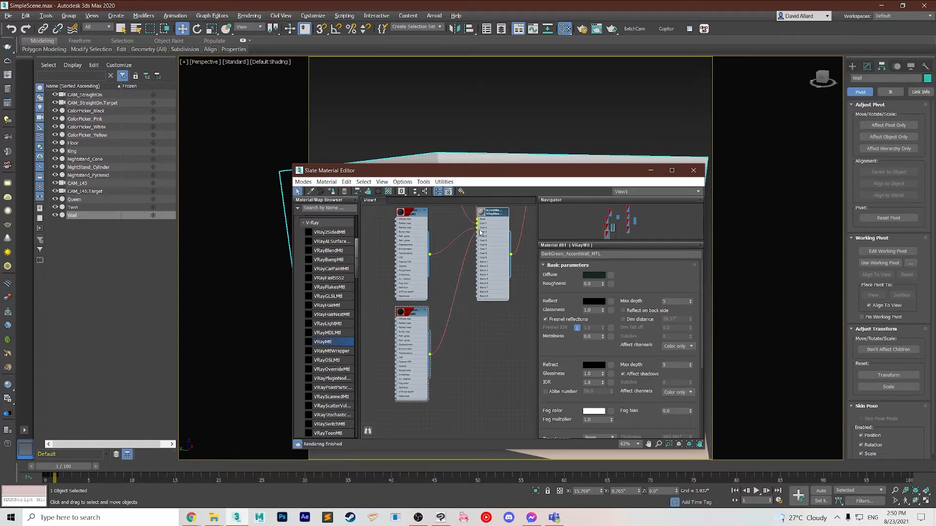
pyautogui.press('l')
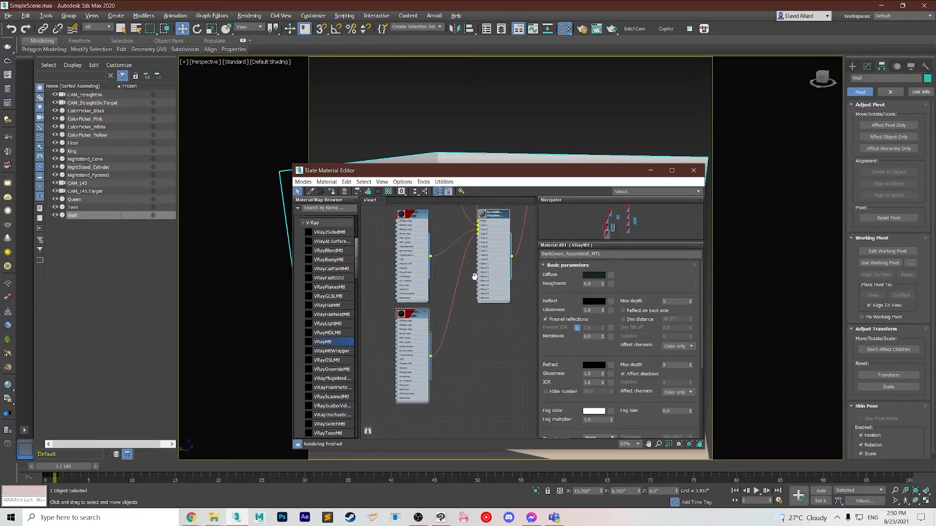
pyautogui.moveTo(479, 356); pyautogui.dragTo(492, 338)
pyautogui.moveTo(398, 378); pyautogui.dragTo(406, 297, button='middle')
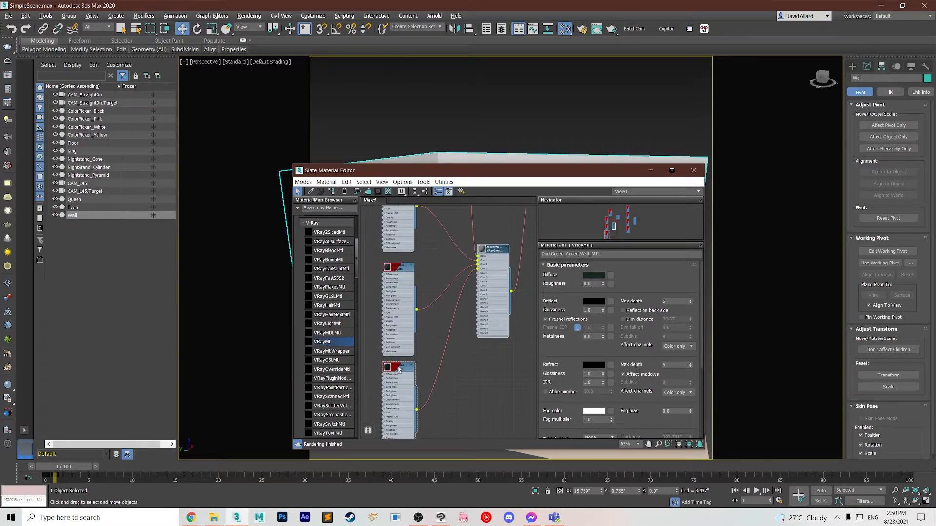
# - View the AccentWall_BlendMTL parameters, then select the Twin bed and open the bed's VRayBlendMtl parameters for comparison
pyautogui.doubleClick(498, 250)
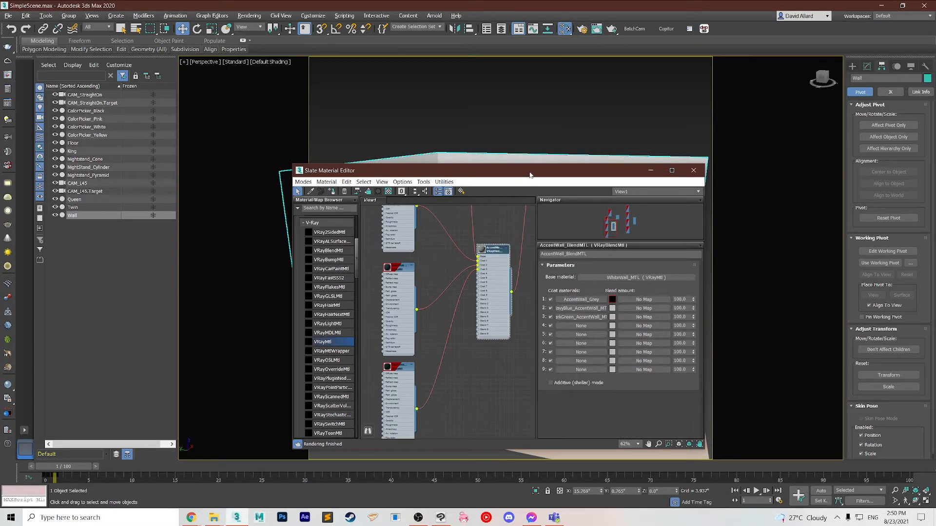
pyautogui.moveTo(530, 174); pyautogui.dragTo(279, 135)
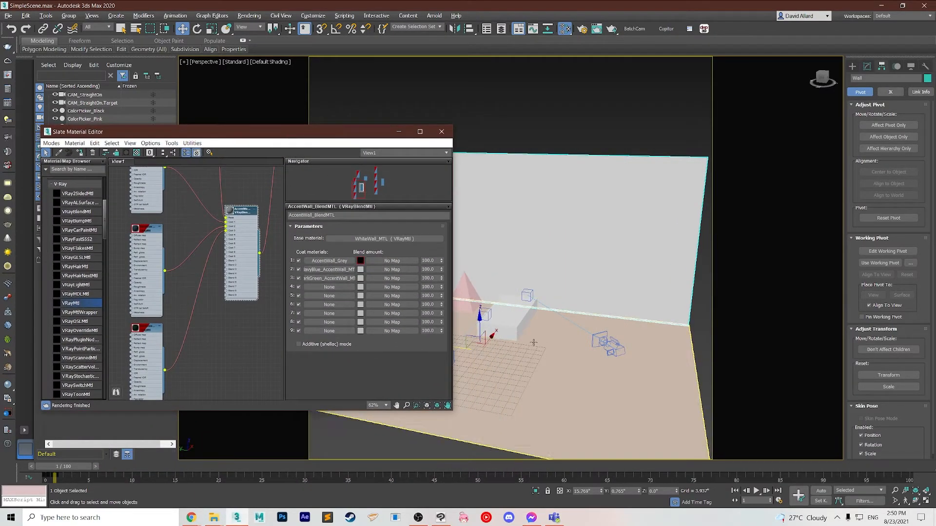
pyautogui.click(521, 326)
pyautogui.scroll(-8, 197, 264)
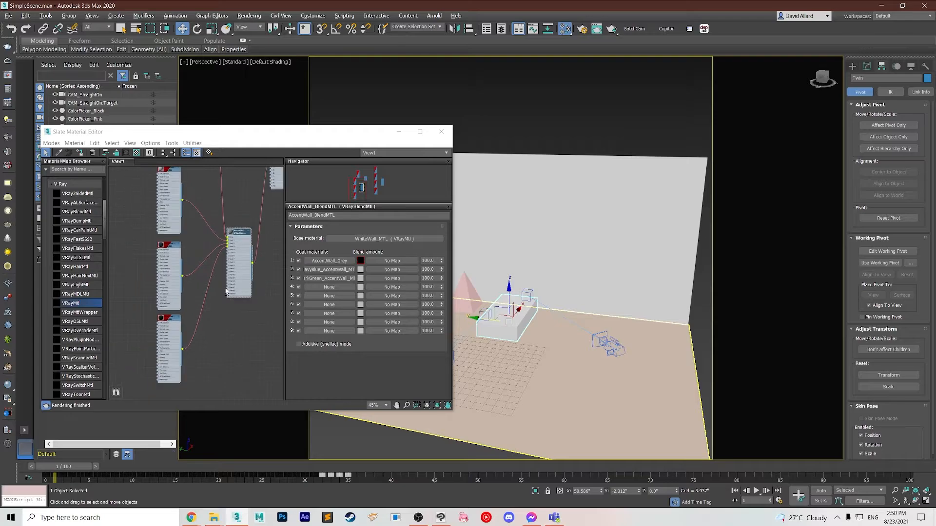
pyautogui.scroll(8, 196, 263)
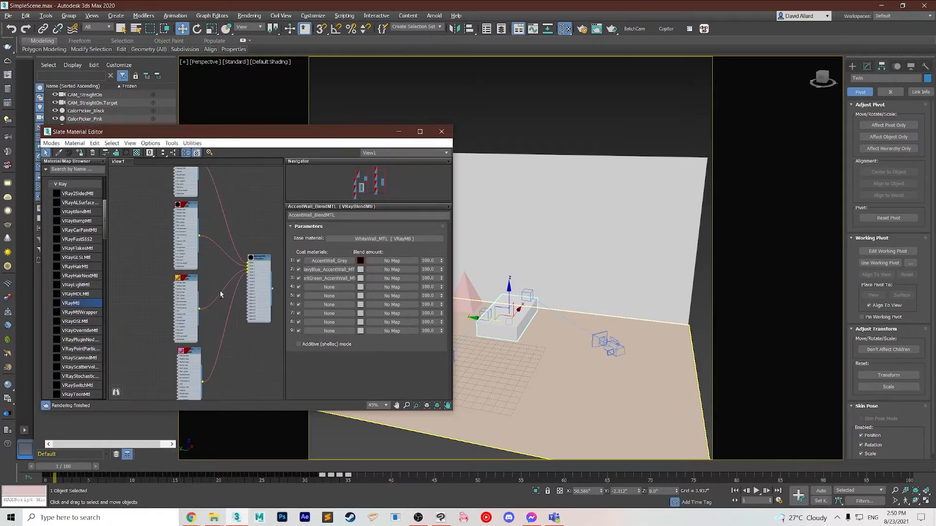
pyautogui.moveTo(213, 264); pyautogui.dragTo(146, 253, button='middle')
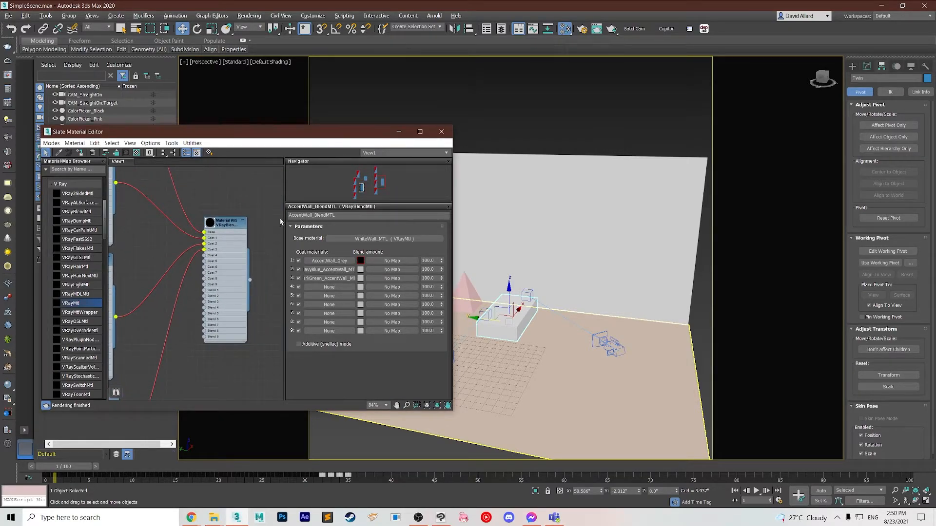
pyautogui.doubleClick(229, 224)
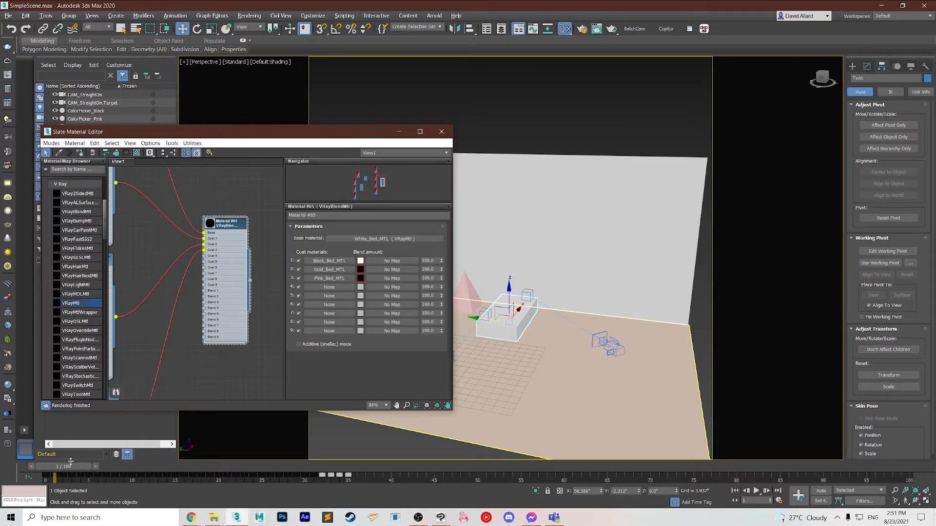
# - Scrub the timeline through frames 13, 17, 21, 25, 29 and 33 to review the bed and nightstand variations
pyautogui.moveTo(61, 468); pyautogui.dragTo(164, 474)
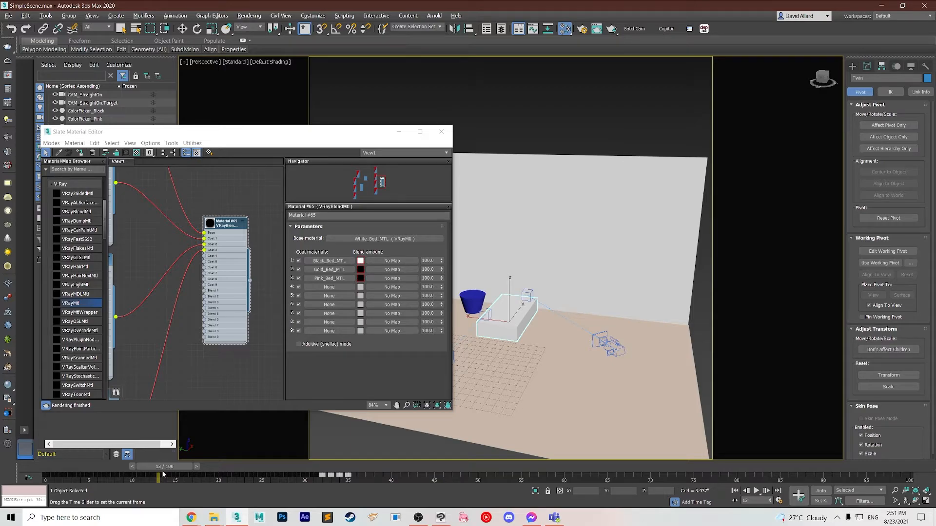
pyautogui.press('w')
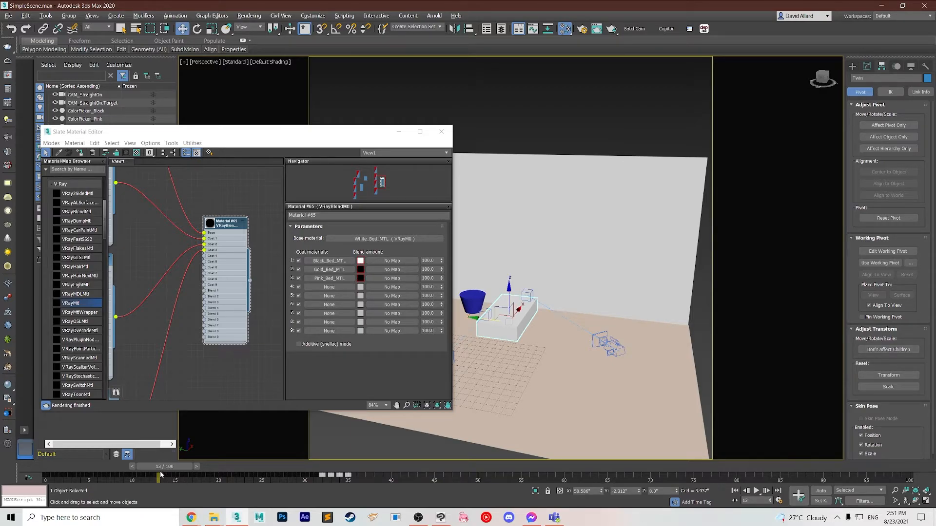
pyautogui.moveTo(161, 475); pyautogui.dragTo(215, 465)
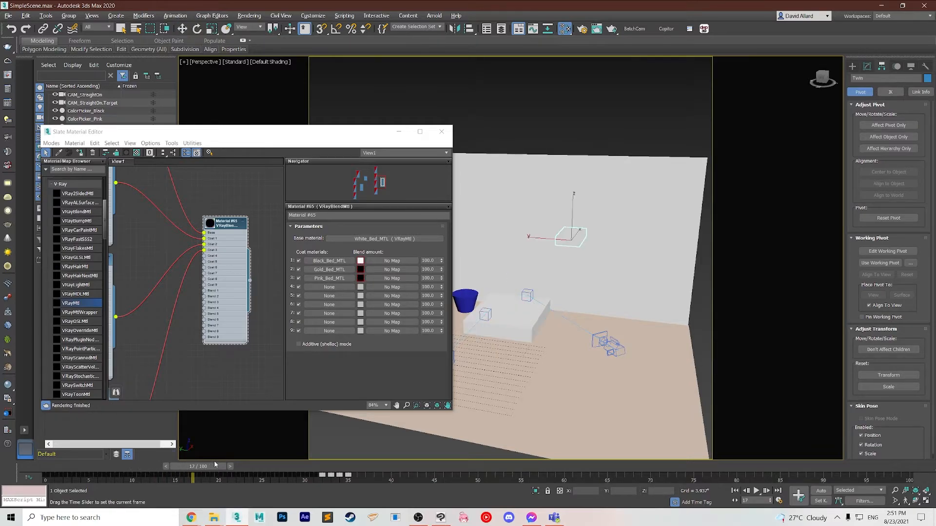
pyautogui.press('w')
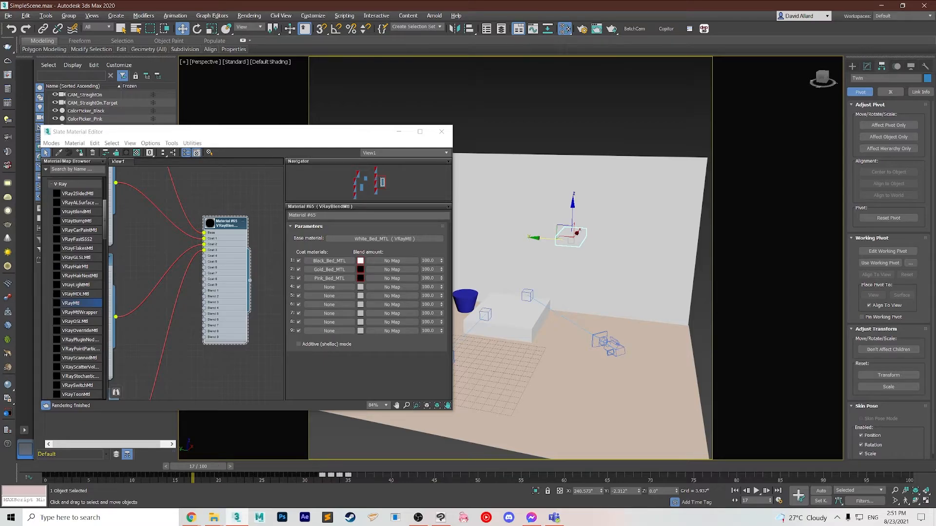
pyautogui.hotkey('alt', 'Tab')
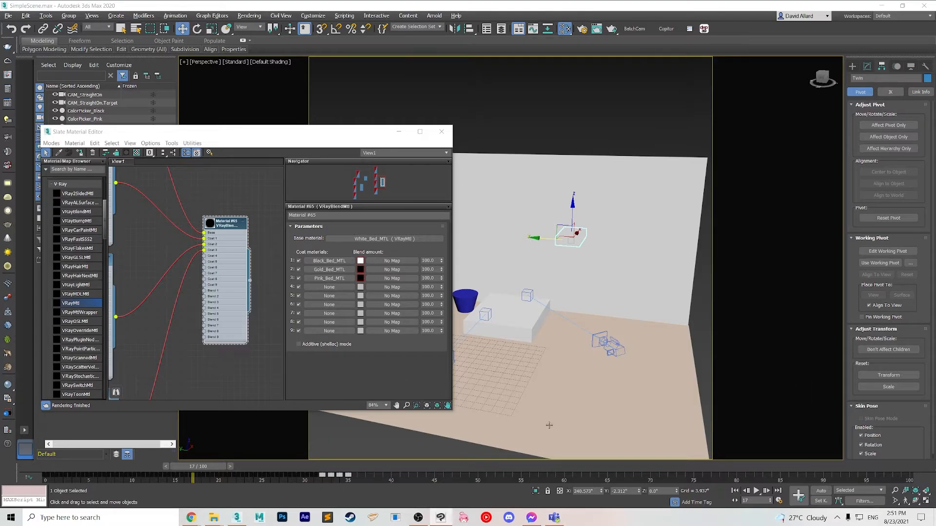
pyautogui.moveTo(203, 468); pyautogui.dragTo(233, 466)
pyautogui.press('w')
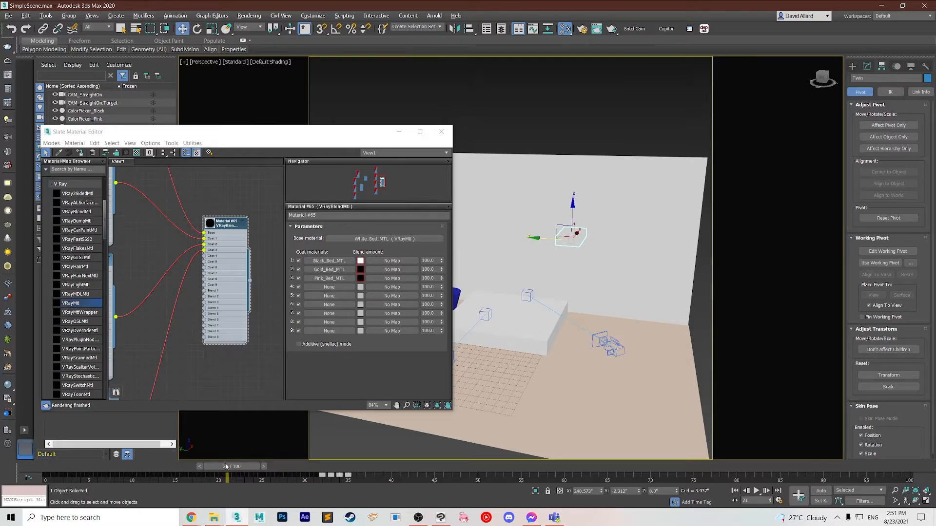
pyautogui.hotkey('alt', 'Tab')
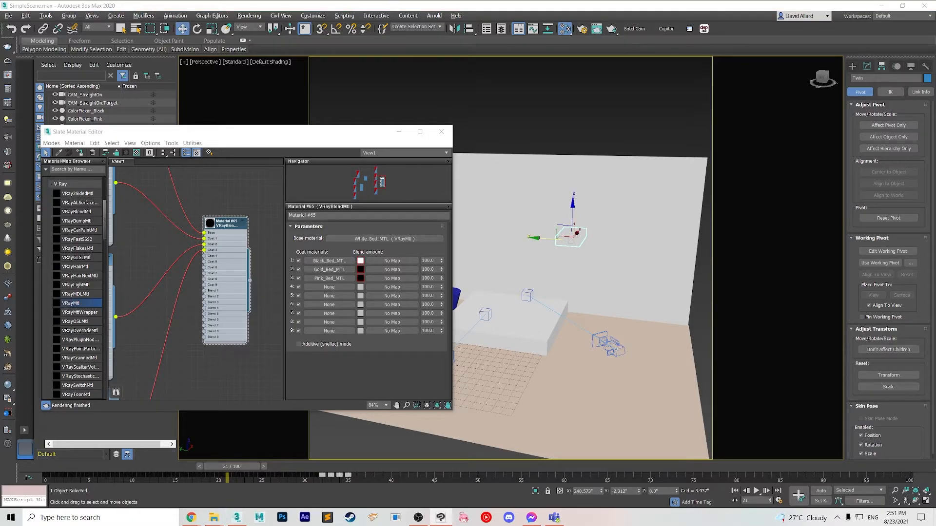
pyautogui.moveTo(236, 473); pyautogui.dragTo(267, 460)
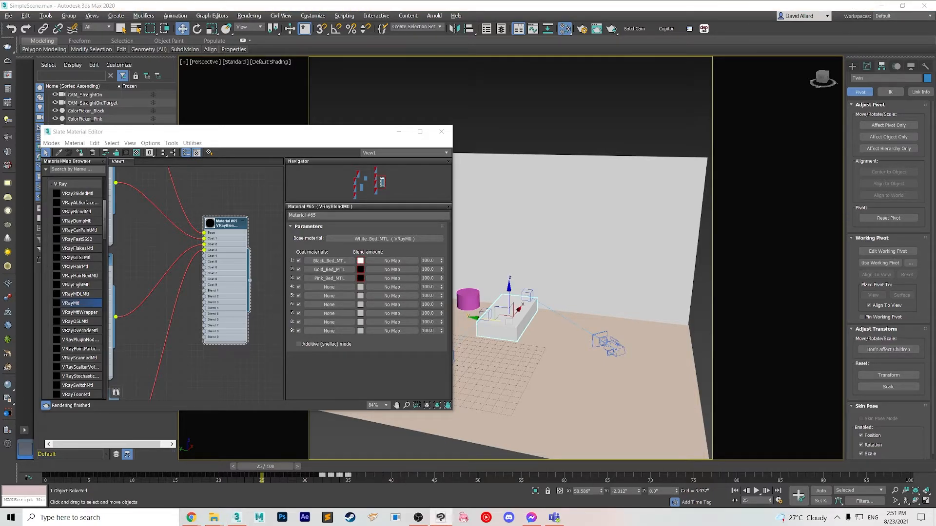
pyautogui.moveTo(272, 468); pyautogui.dragTo(308, 456)
pyautogui.press('w')
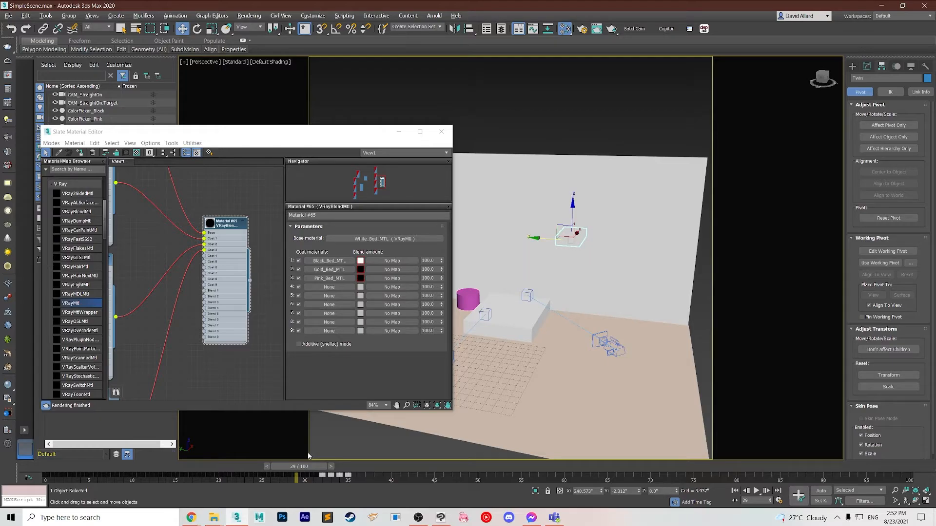
pyautogui.hotkey('alt', 'Tab')
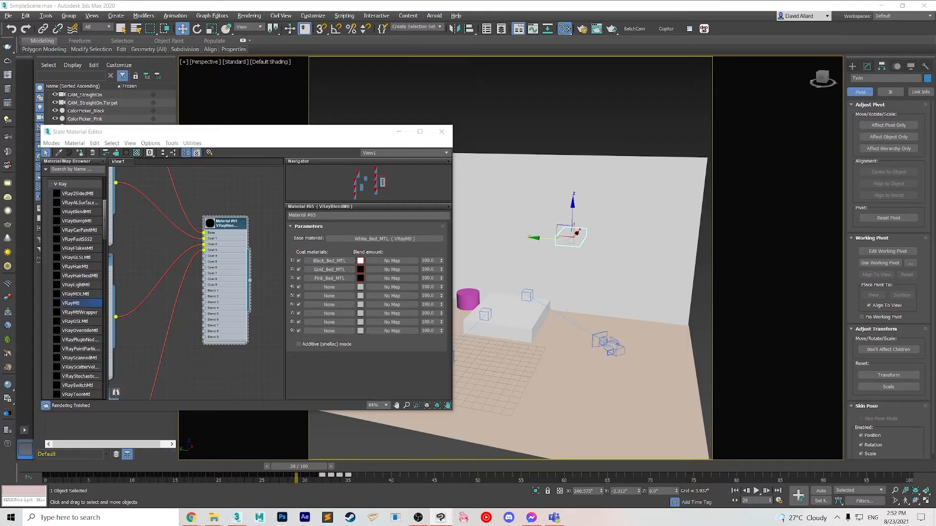
pyautogui.moveTo(318, 467); pyautogui.dragTo(350, 454)
pyautogui.press('w')
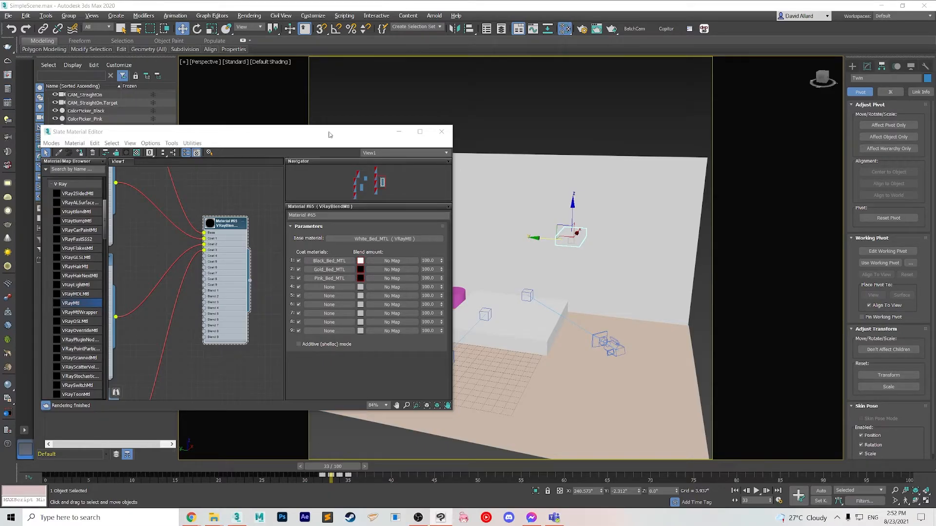
# - Reopen the AccentWall_BlendMTL parameters and select the Wall object in the viewport
pyautogui.moveTo(283, 132); pyautogui.dragTo(539, 109)
pyautogui.scroll(-8, 411, 299)
pyautogui.moveTo(411, 300); pyautogui.dragTo(475, 259, button='middle')
pyautogui.scroll(5, 458, 262)
pyautogui.moveTo(408, 197); pyautogui.dragTo(418, 279, button='middle')
pyautogui.doubleClick(452, 265)
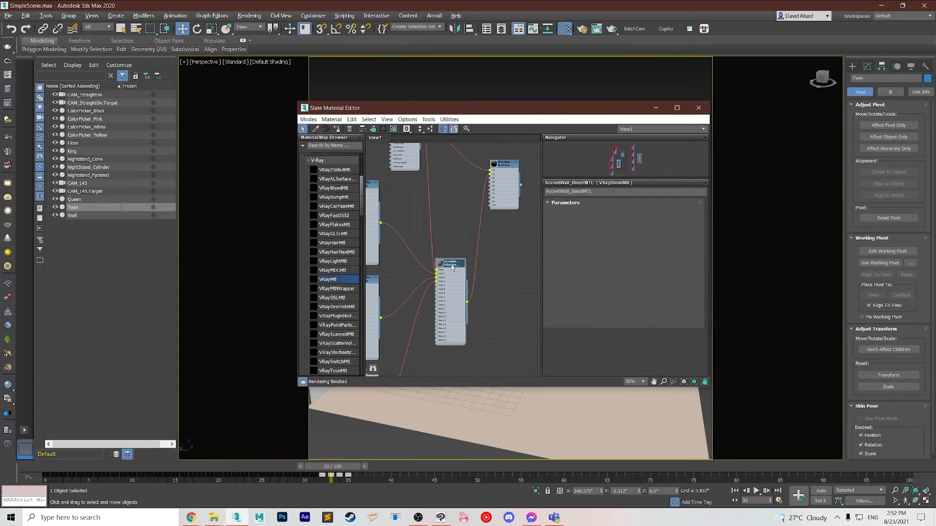
pyautogui.moveTo(455, 114); pyautogui.dragTo(597, 103)
pyautogui.click(481, 251)
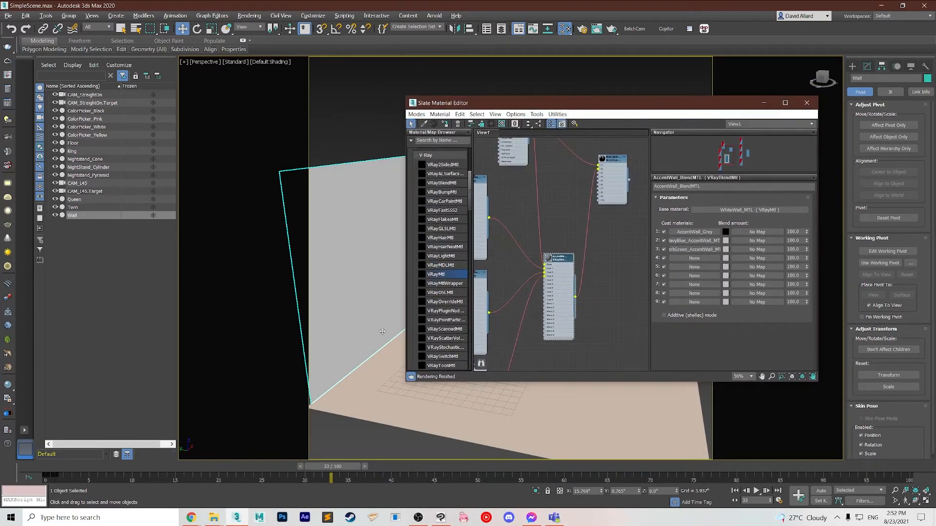
# - Return the timeline to frame 0 and set the blend amount colours of the navy and dark green coats to black
pyautogui.moveTo(343, 467); pyautogui.dragTo(78, 467)
pyautogui.press('w')
pyautogui.moveTo(567, 202); pyautogui.dragTo(546, 271, button='middle')
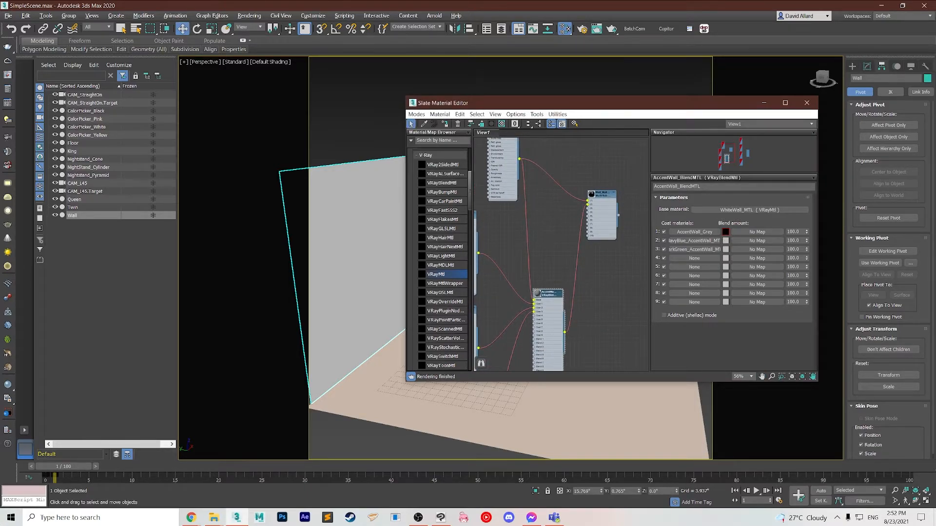
pyautogui.moveTo(71, 467); pyautogui.dragTo(60, 468)
pyautogui.click(724, 242)
pyautogui.moveTo(241, 88); pyautogui.dragTo(241, 51)
pyautogui.click(314, 132)
pyautogui.click(725, 249)
pyautogui.moveTo(246, 87); pyautogui.dragTo(242, 51)
pyautogui.click(315, 132)
# - Turn on Auto Key at frame 0 and reapply black to the blend amounts of the navy and dark green coats
pyautogui.click(820, 490)
pyautogui.click(725, 248)
pyautogui.moveTo(241, 55)
pyautogui.mouseDown()
pyautogui.moveTo(242, 65)
pyautogui.moveTo(240, 52)
pyautogui.mouseUp()
pyautogui.click(320, 134)
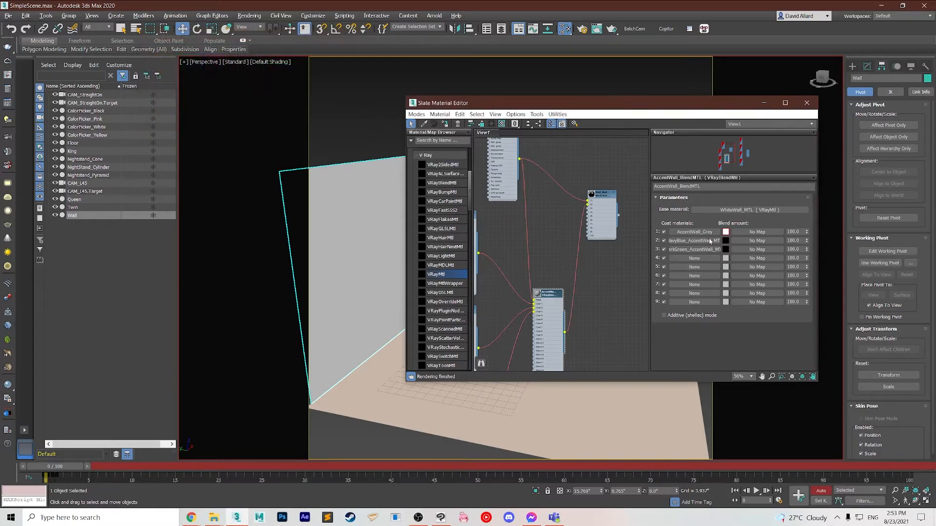
pyautogui.click(726, 250)
pyautogui.moveTo(241, 55)
pyautogui.mouseDown()
pyautogui.moveTo(242, 67)
pyautogui.moveTo(242, 51)
pyautogui.mouseUp()
pyautogui.click(318, 135)
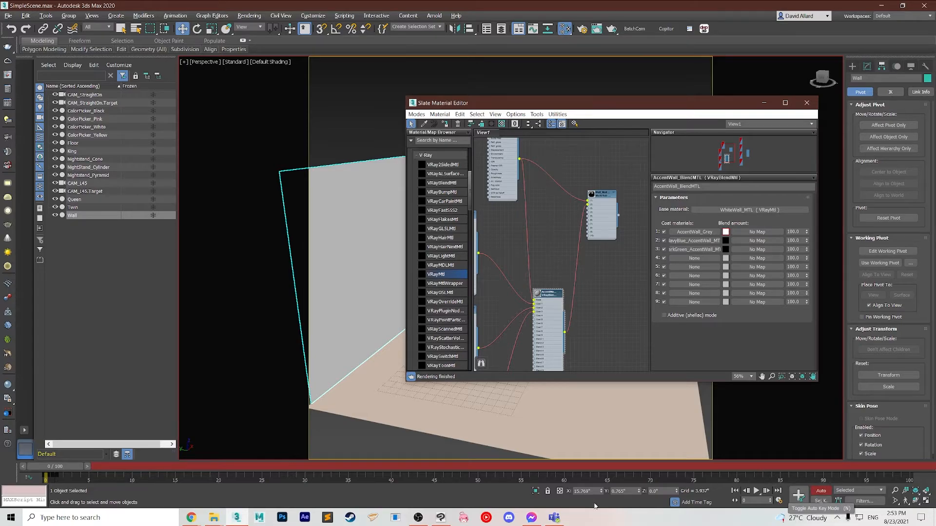
# - Move to frame 11 and reapply black to the blend amounts of the grey, navy and dark green coats
pyautogui.click(65, 470)
pyautogui.moveTo(64, 469); pyautogui.dragTo(157, 475)
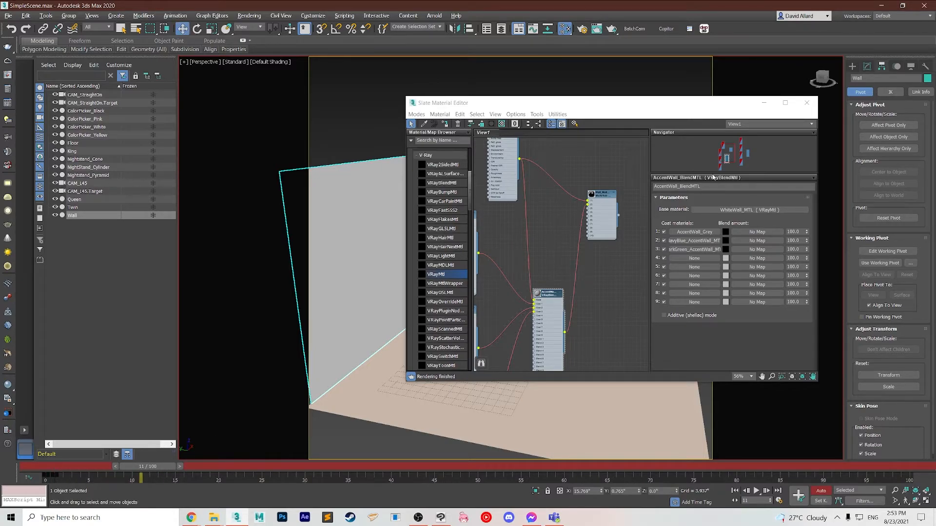
pyautogui.rightClick(726, 233)
pyautogui.click(731, 239)
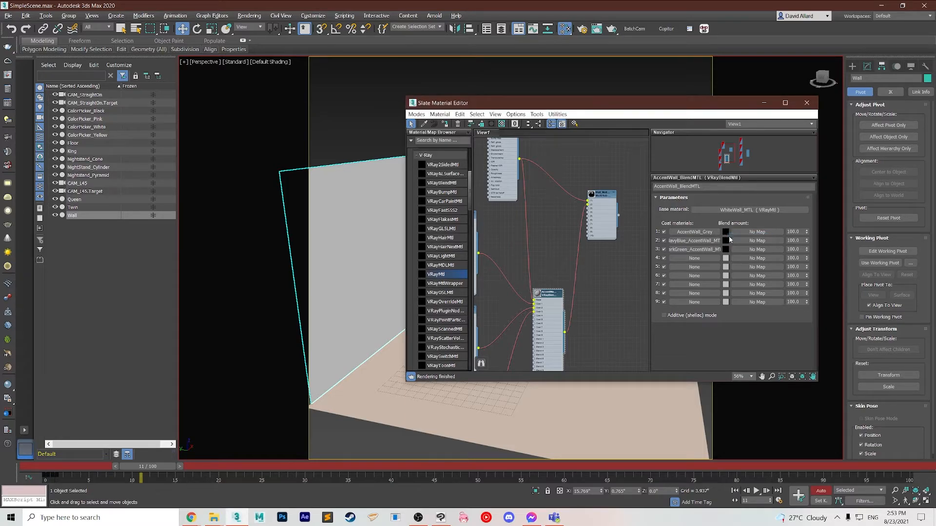
pyautogui.rightClick(727, 233)
pyautogui.click(734, 247)
pyautogui.rightClick(726, 240)
pyautogui.click(735, 256)
pyautogui.rightClick(726, 250)
pyautogui.click(735, 265)
# - At frame 12, set the navy coat's blend amount to white and key the grey and dark green coats as black
pyautogui.moveTo(159, 469); pyautogui.dragTo(164, 468)
pyautogui.press('w')
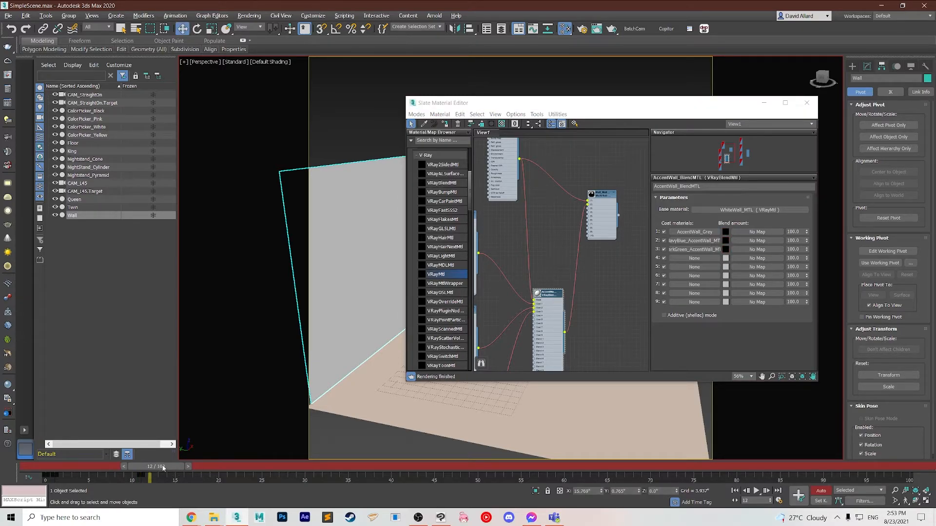
pyautogui.click(725, 241)
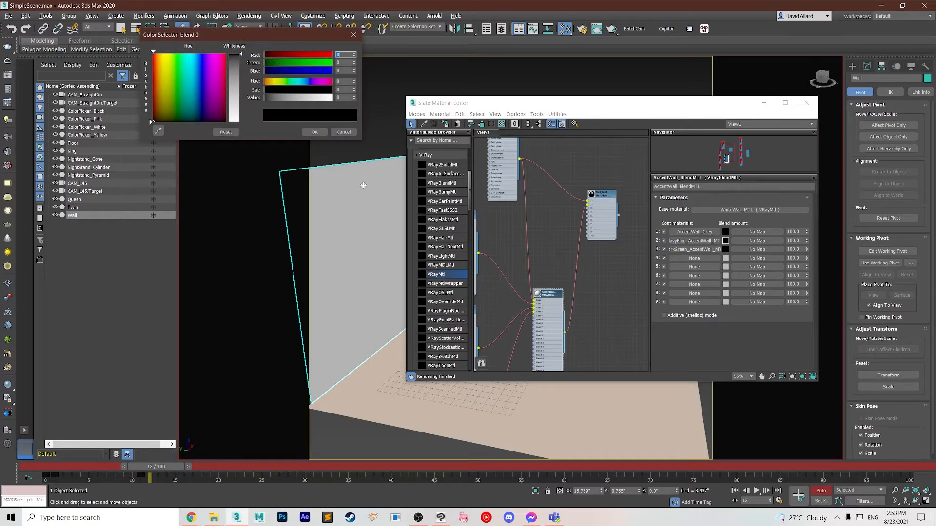
pyautogui.moveTo(267, 100); pyautogui.dragTo(334, 99)
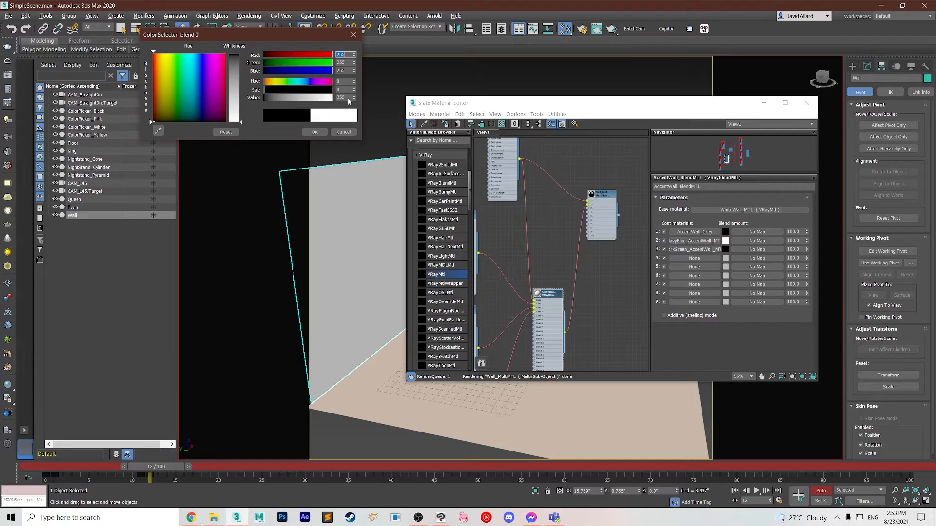
pyautogui.click(316, 133)
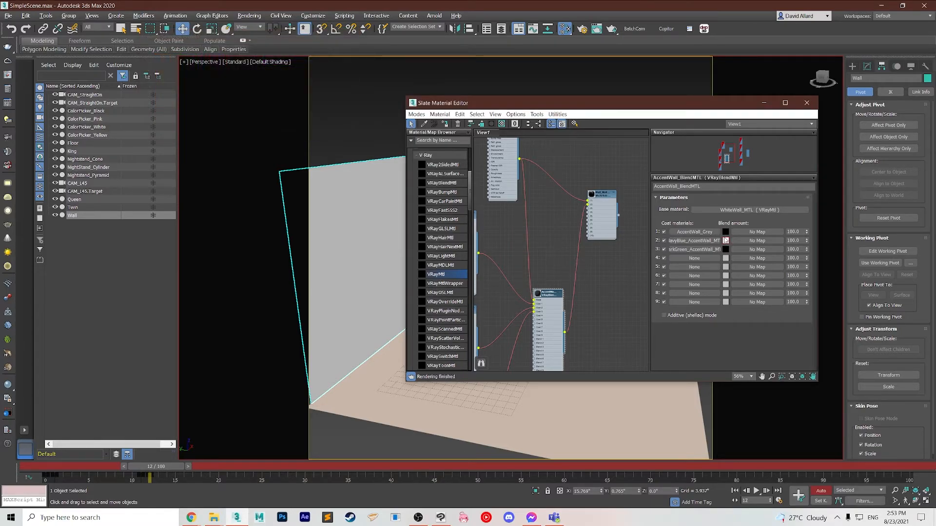
pyautogui.rightClick(726, 232)
pyautogui.click(744, 242)
pyautogui.rightClick(726, 249)
pyautogui.click(739, 265)
# - Move the timeline to frame 23 and reapply black to the grey coat's blend amount
pyautogui.click(162, 468)
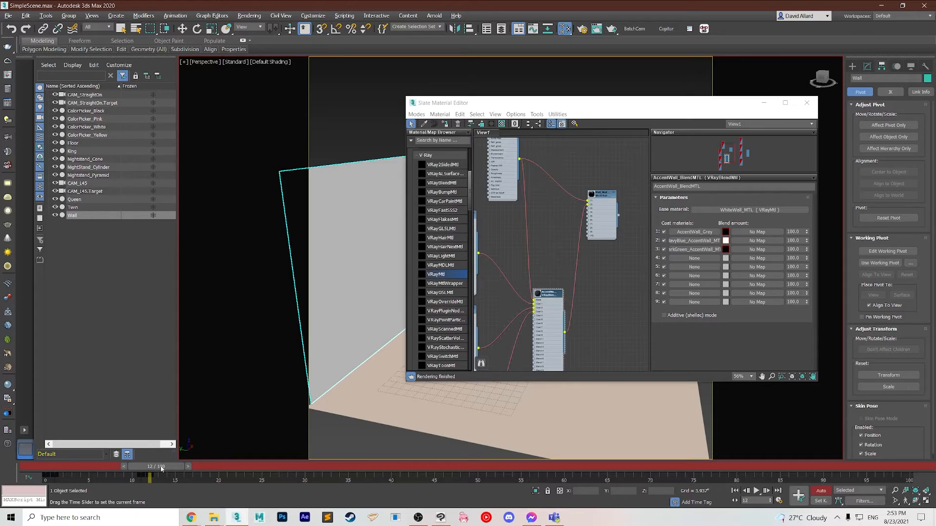
pyautogui.moveTo(162, 469); pyautogui.dragTo(258, 461)
pyautogui.rightClick(725, 232)
pyautogui.click(746, 237)
pyautogui.rightClick(727, 231)
pyautogui.click(748, 246)
# - Reapply white to the navy coat's blend amount and black to the dark green coat's at frame 23
pyautogui.rightClick(724, 240)
pyautogui.click(739, 243)
pyautogui.rightClick(725, 241)
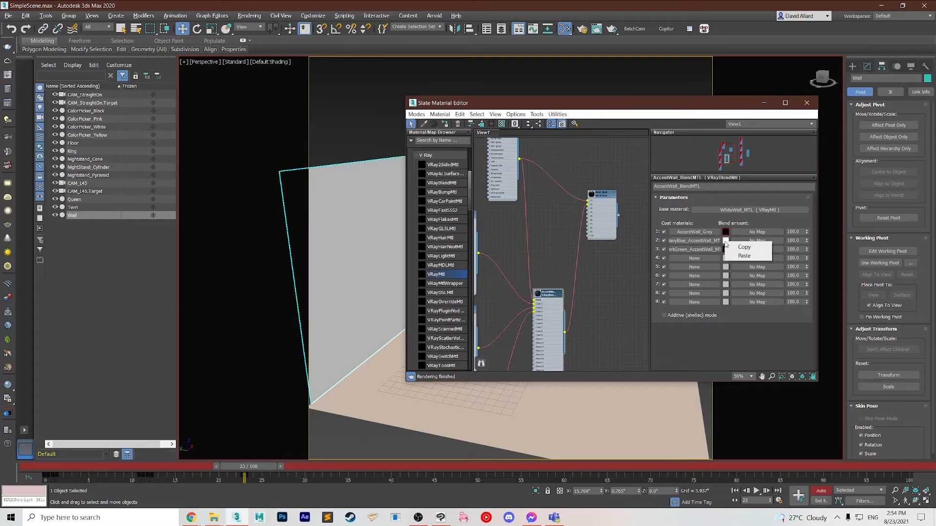
pyautogui.click(742, 249)
pyautogui.rightClick(725, 249)
pyautogui.click(735, 256)
pyautogui.rightClick(728, 250)
pyautogui.click(747, 264)
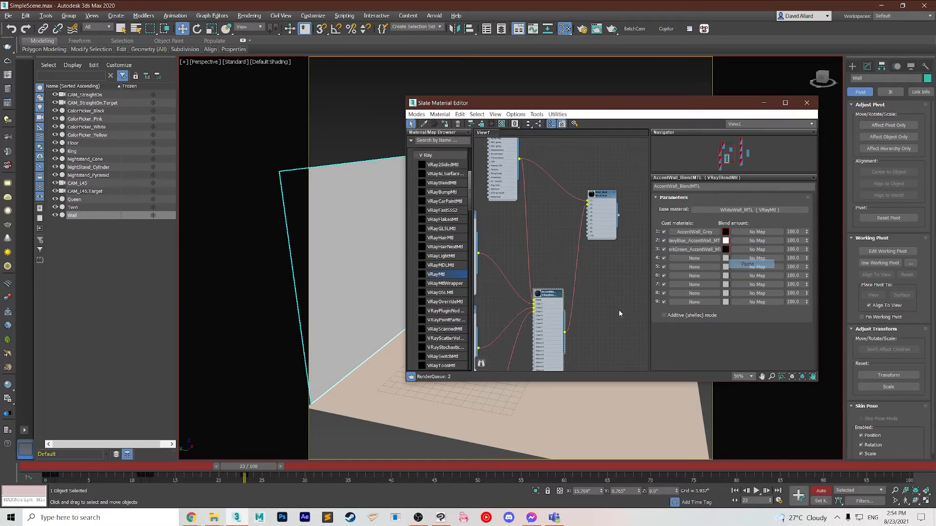
# - Advance to frame 24 and reapply black to the grey coat's blend amount
pyautogui.click(267, 468)
pyautogui.moveTo(267, 468)
pyautogui.mouseDown()
pyautogui.moveTo(278, 468)
pyautogui.moveTo(270, 466)
pyautogui.mouseUp()
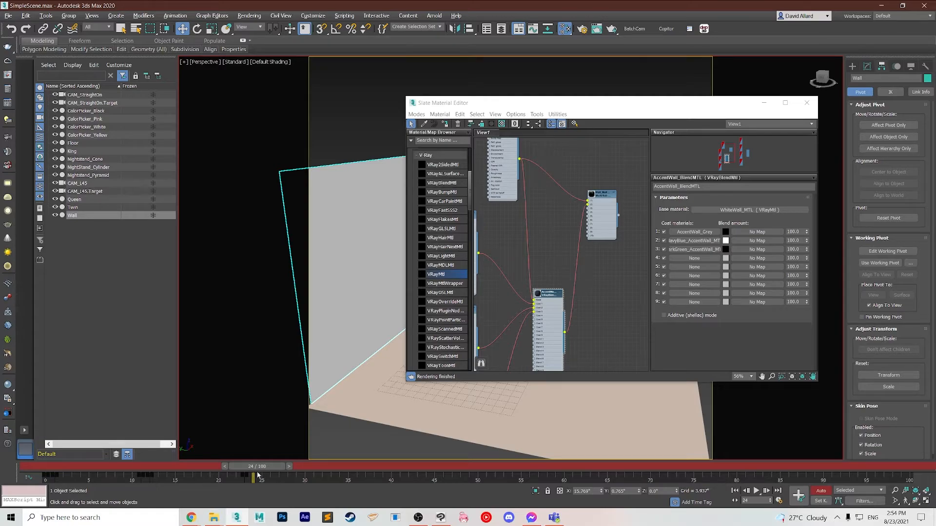
pyautogui.rightClick(725, 233)
pyautogui.click(729, 237)
pyautogui.rightClick(729, 237)
pyautogui.click(728, 237)
pyautogui.rightClick(725, 234)
pyautogui.click(729, 246)
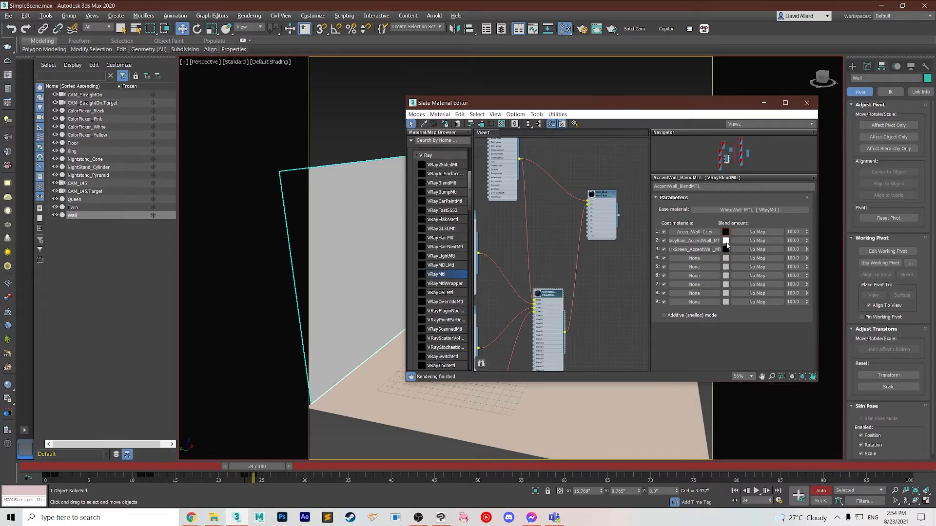
# - At frame 24, set the navy coat's blend amount to black and the dark green coat's to white, and turn off Auto Key
pyautogui.click(726, 241)
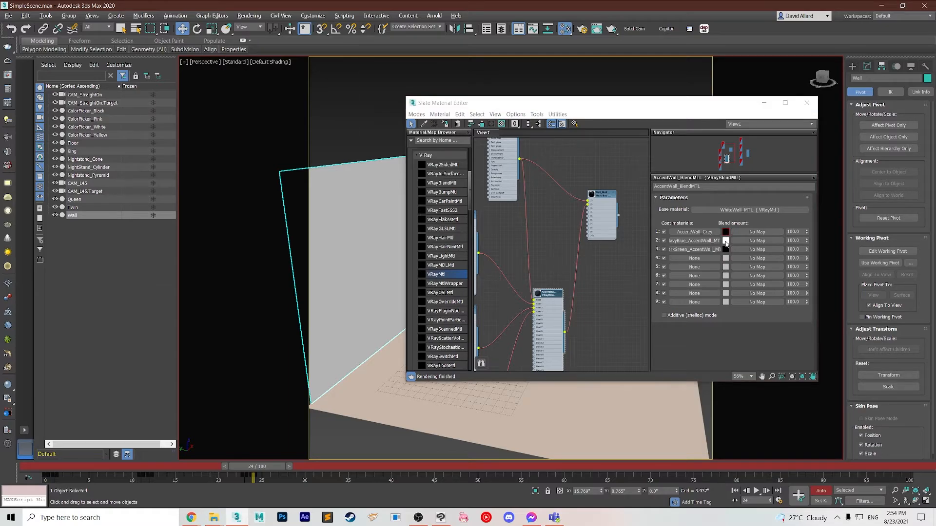
pyautogui.moveTo(244, 121); pyautogui.dragTo(242, 52)
pyautogui.click(321, 133)
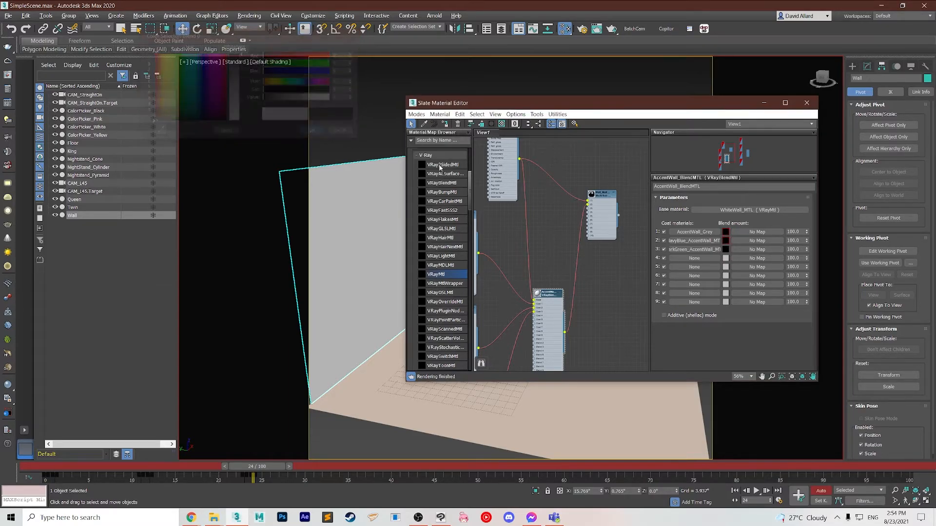
pyautogui.click(726, 250)
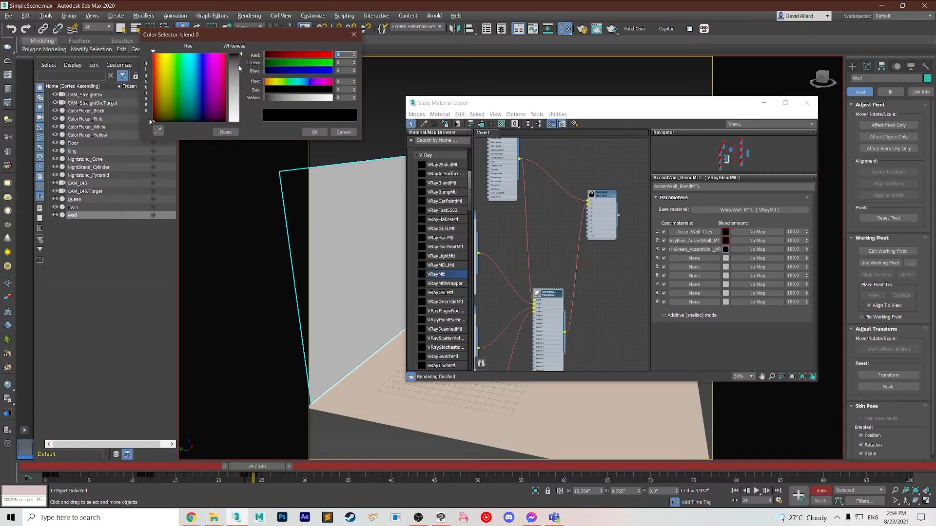
pyautogui.moveTo(242, 59); pyautogui.dragTo(241, 122)
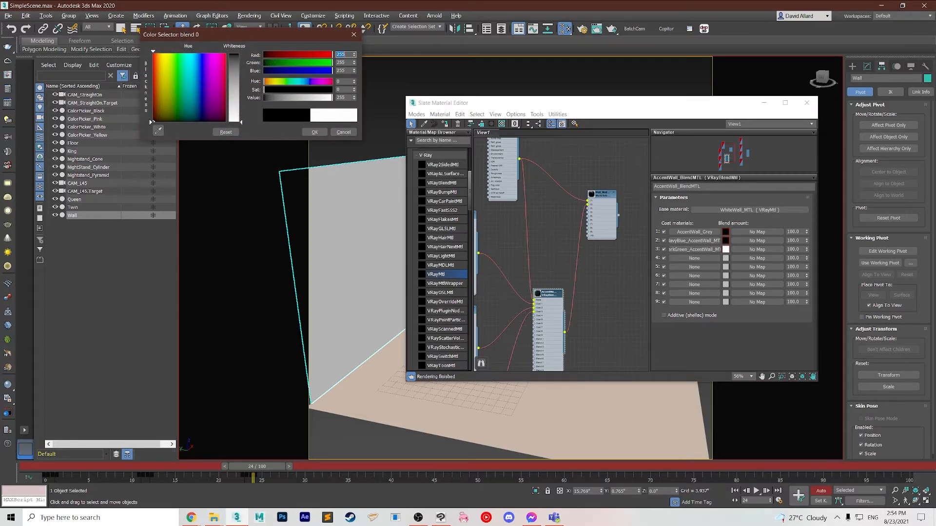
pyautogui.click(315, 132)
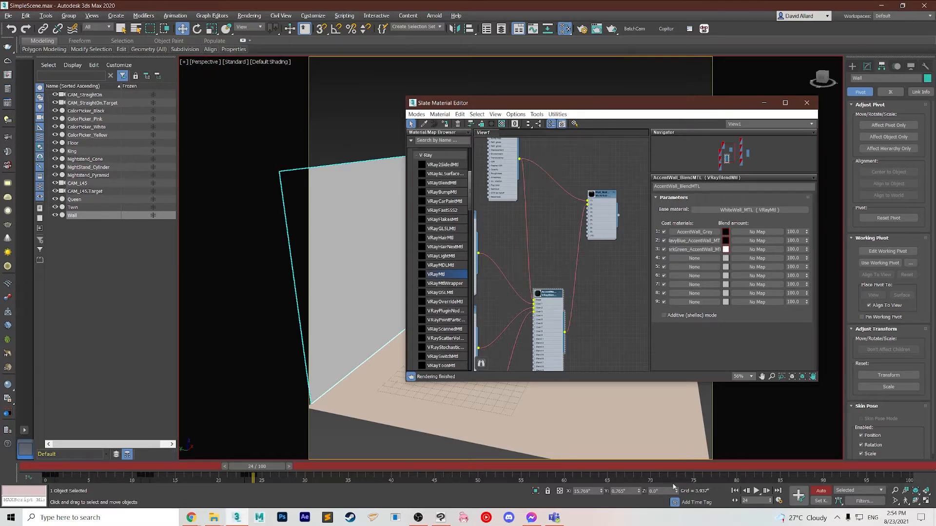
pyautogui.click(816, 492)
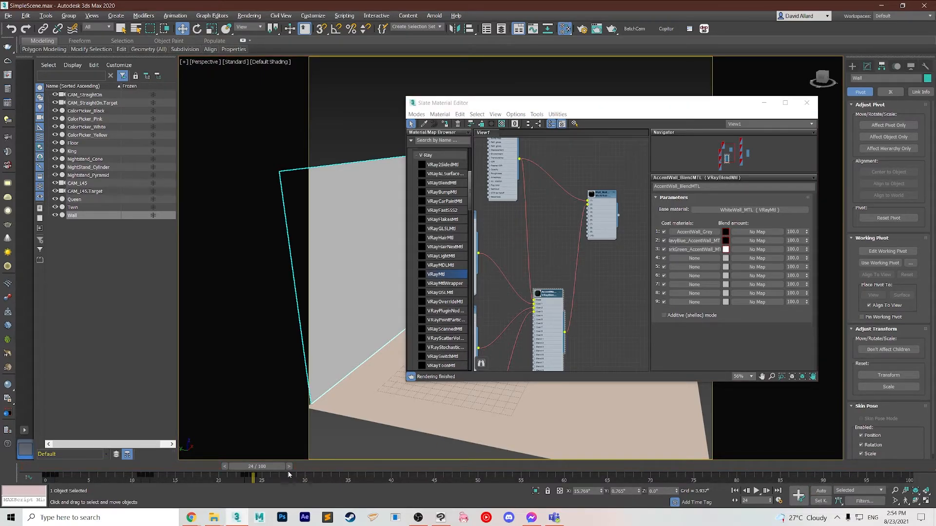
# - At frame 35 with Auto Key on, reapply black to the grey and navy blend amounts and accept white for dark green
pyautogui.moveTo(280, 469); pyautogui.dragTo(367, 467)
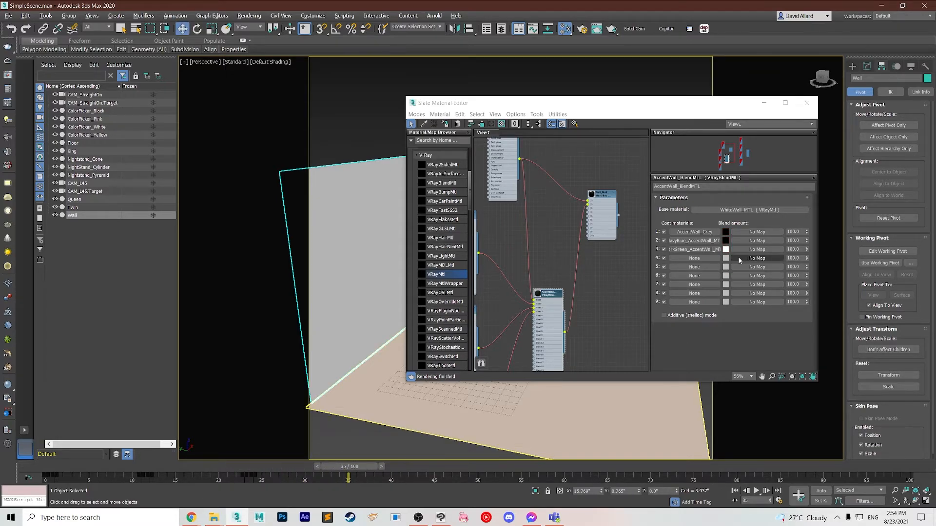
pyautogui.click(821, 491)
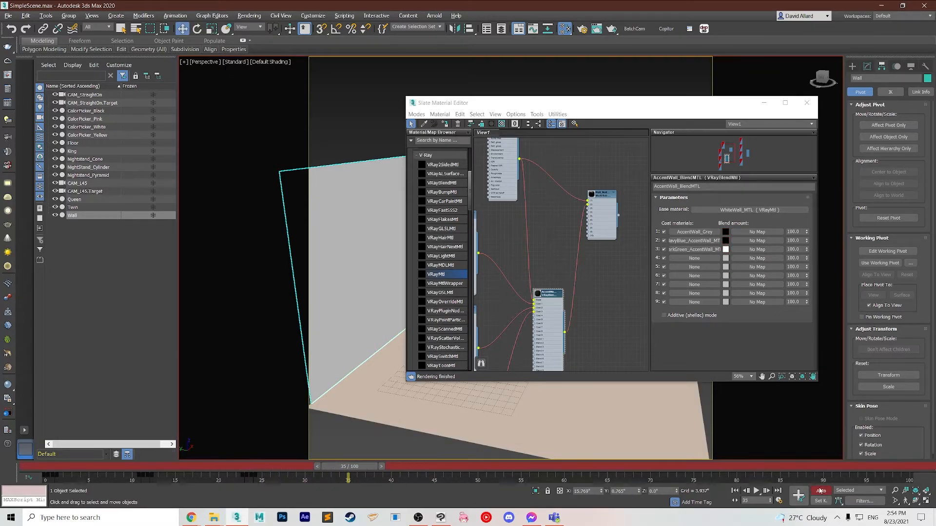
pyautogui.rightClick(726, 237)
pyautogui.click(737, 241)
pyautogui.rightClick(726, 233)
pyautogui.click(735, 247)
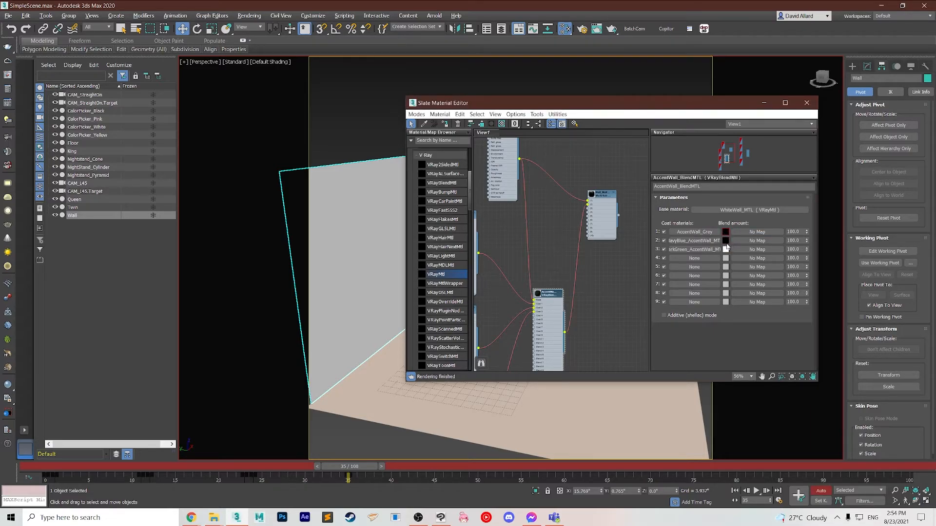
pyautogui.rightClick(727, 242)
pyautogui.click(744, 255)
pyautogui.click(725, 249)
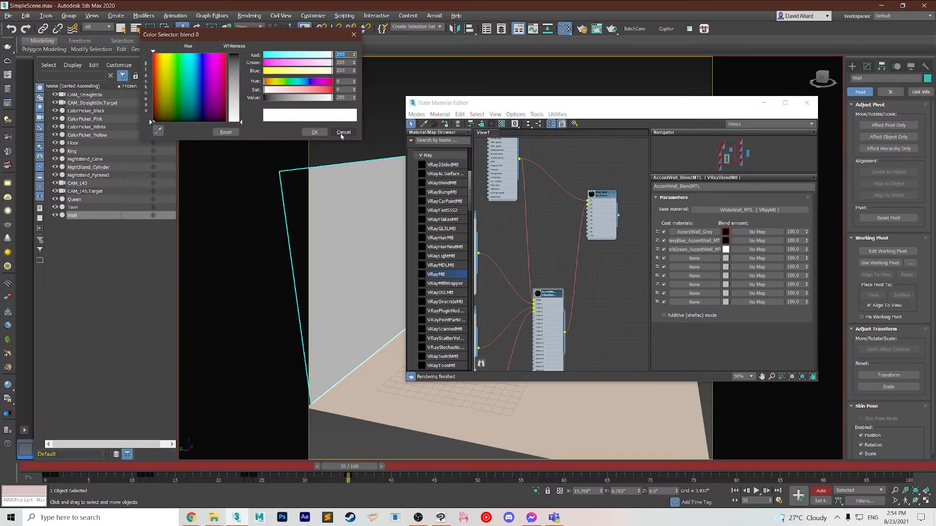
pyautogui.click(314, 133)
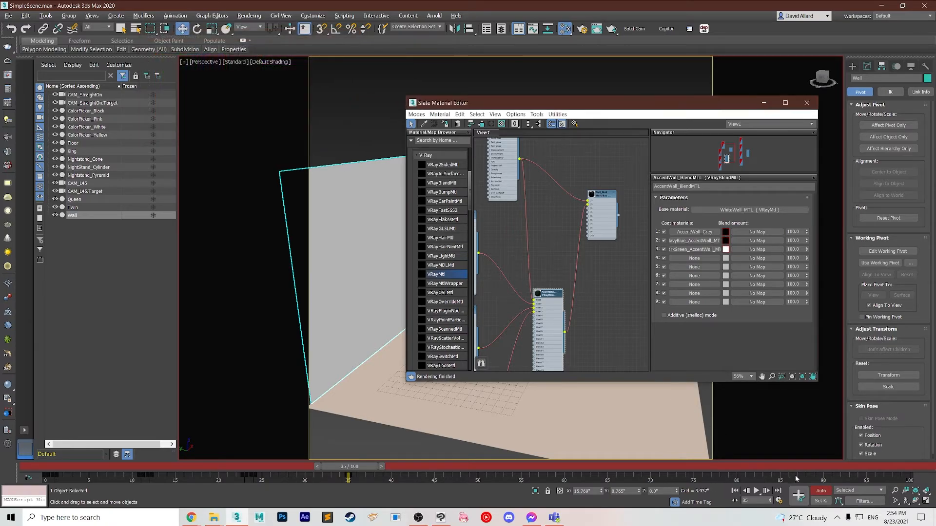
# - Copy the accent wall's frame 12 keys to frame 14 and place the timeline at frame 13
pyautogui.moveTo(363, 467); pyautogui.dragTo(181, 457)
pyautogui.press('w')
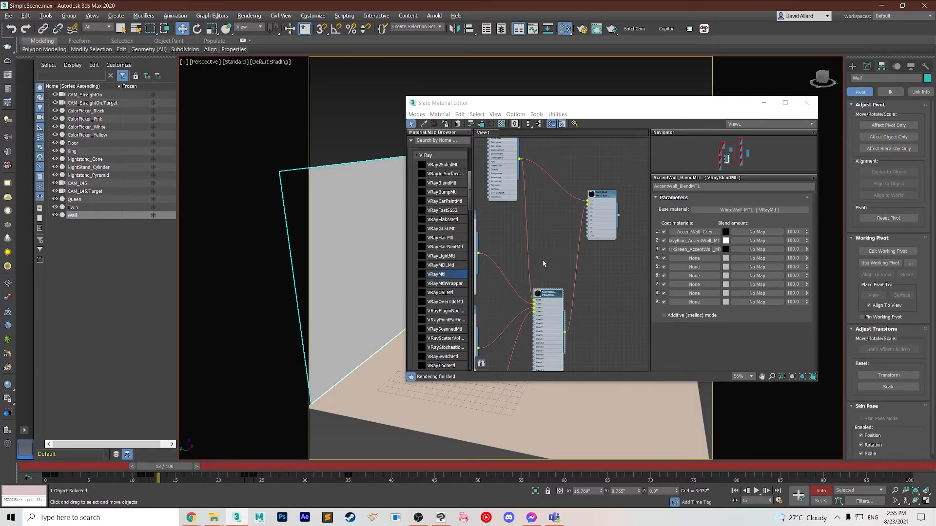
pyautogui.moveTo(519, 253); pyautogui.dragTo(581, 241, button='middle')
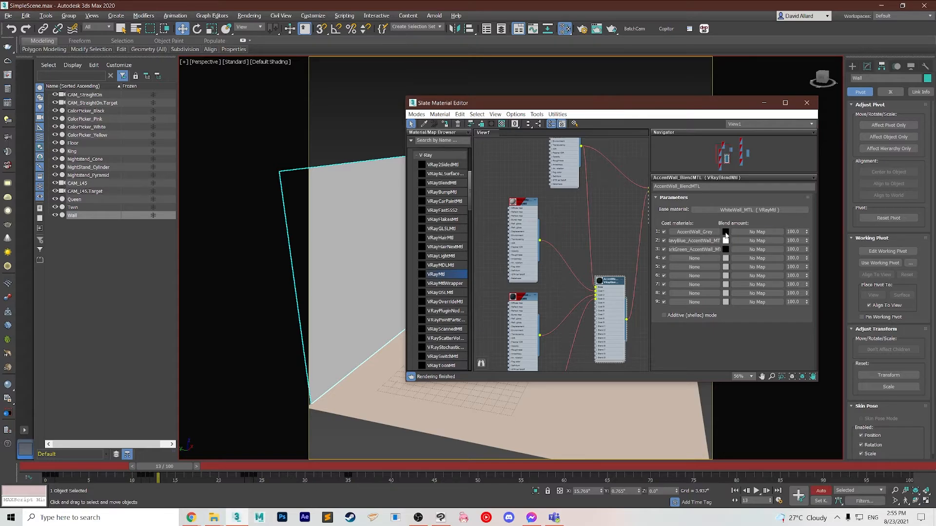
pyautogui.moveTo(180, 470); pyautogui.dragTo(192, 466)
pyautogui.press('w')
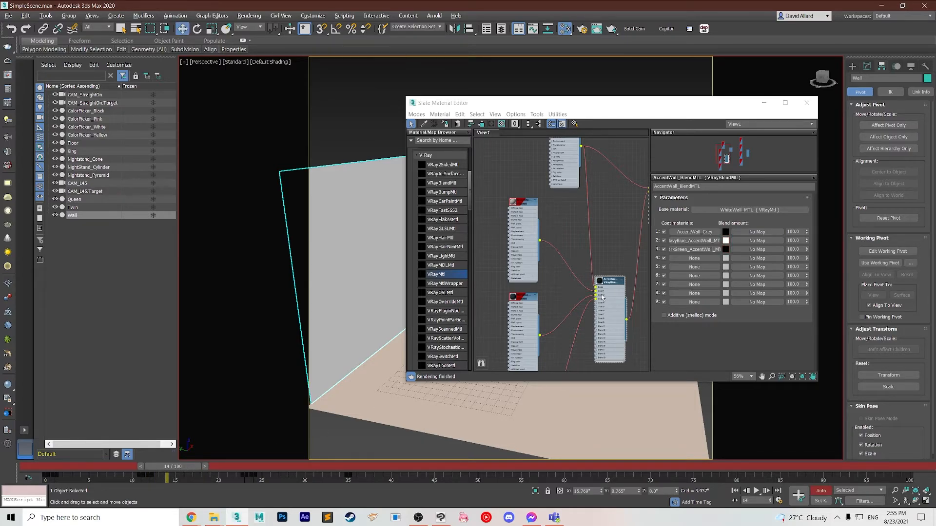
pyautogui.rightClick(726, 235)
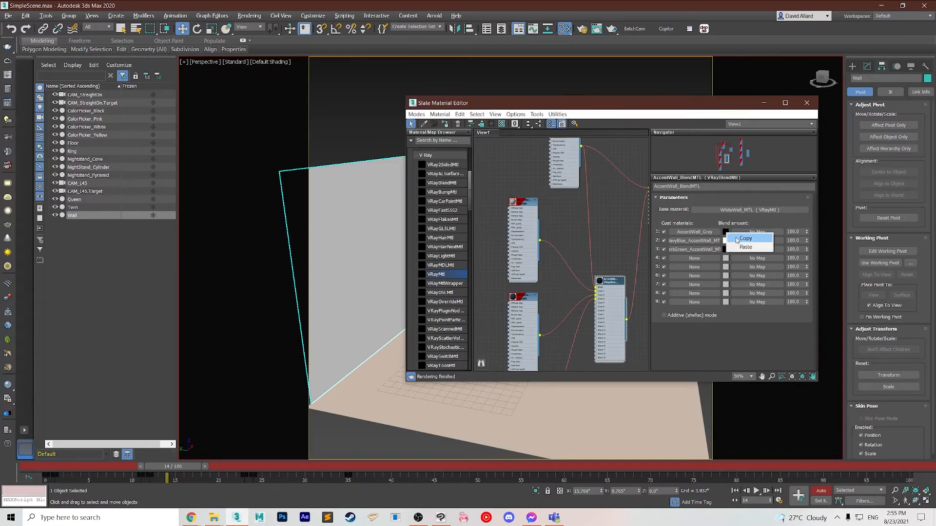
pyautogui.click(176, 480)
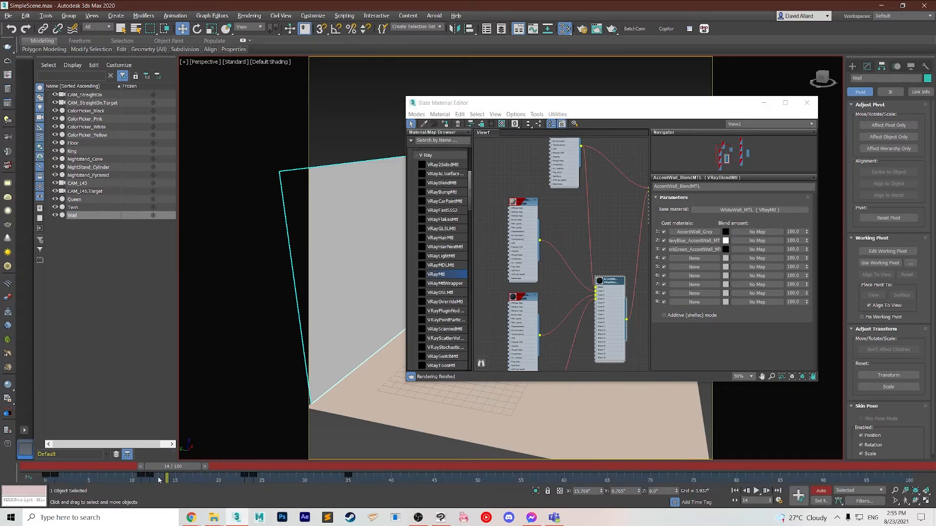
pyautogui.moveTo(149, 483); pyautogui.dragTo(176, 469)
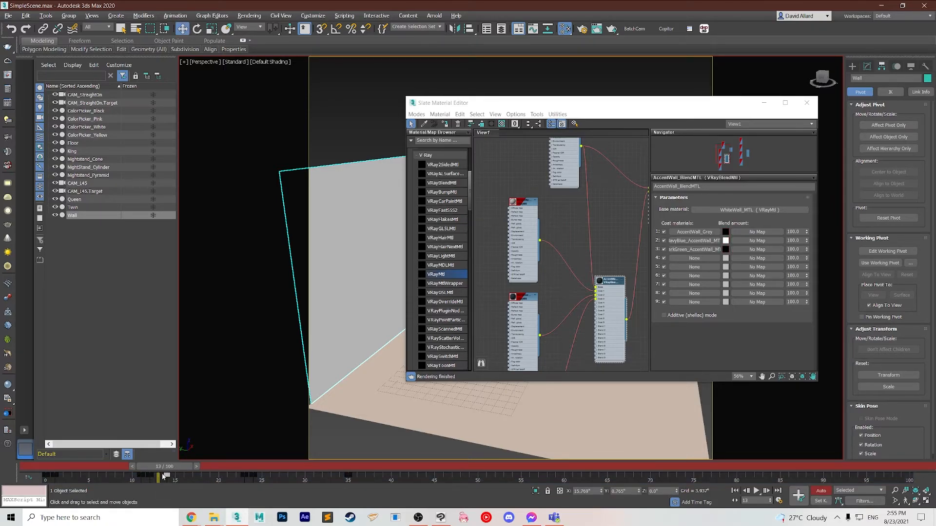
# - At frame 13, set the blend amounts to black for navy and white for grey, and accept black for dark green
pyautogui.click(726, 241)
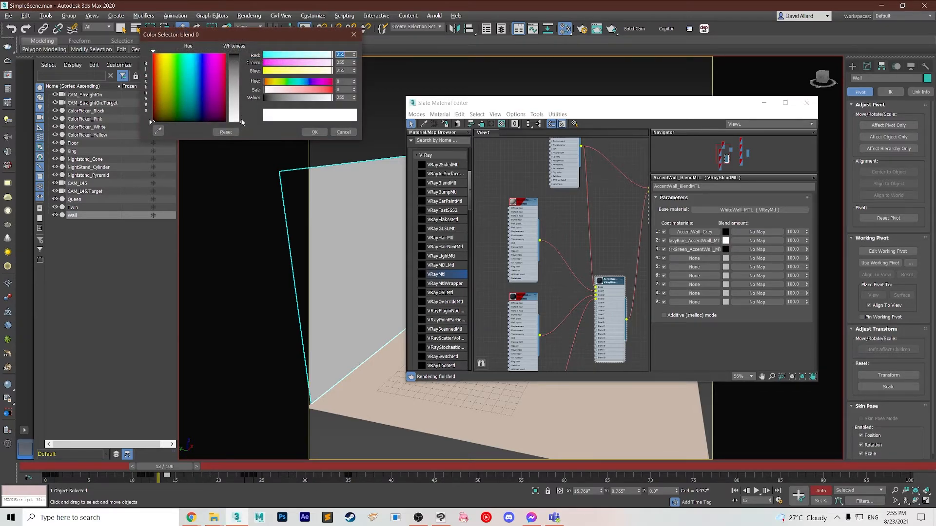
pyautogui.click(241, 121)
pyautogui.click(315, 133)
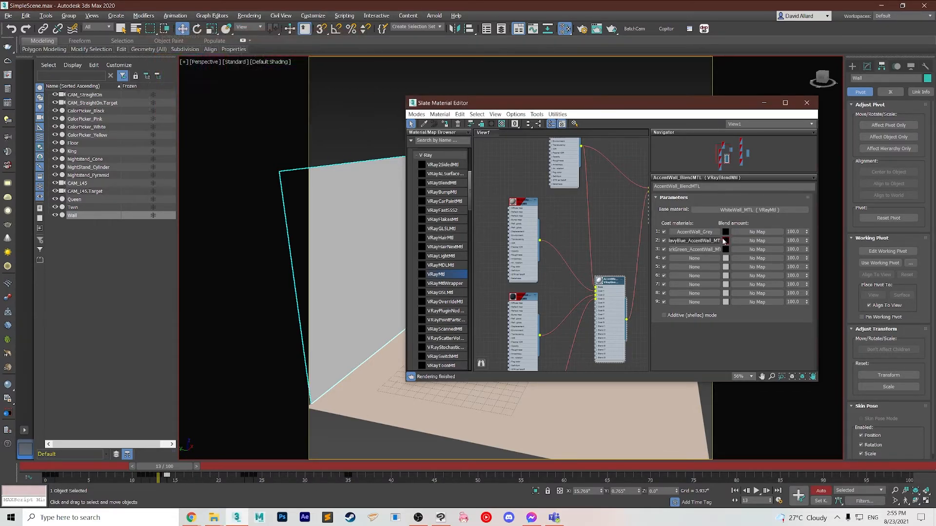
pyautogui.click(726, 232)
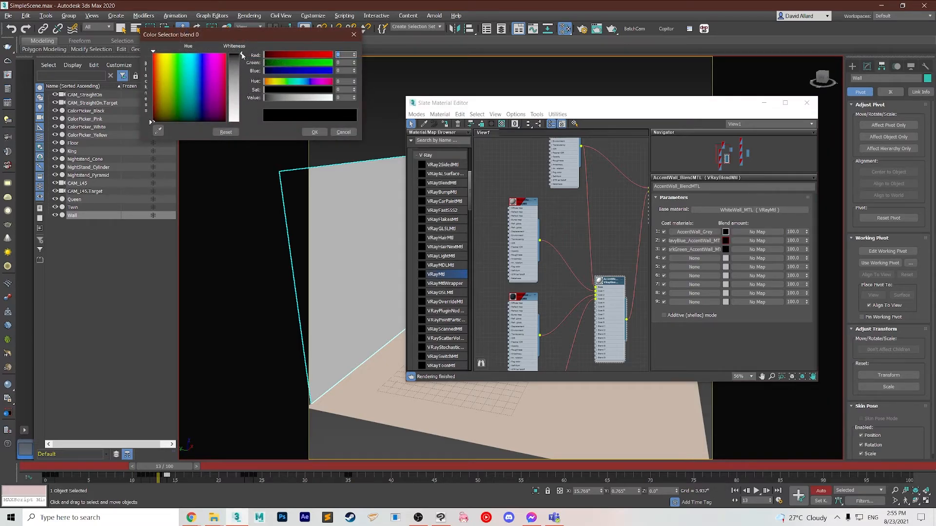
pyautogui.moveTo(242, 55); pyautogui.dragTo(244, 122)
pyautogui.click(316, 132)
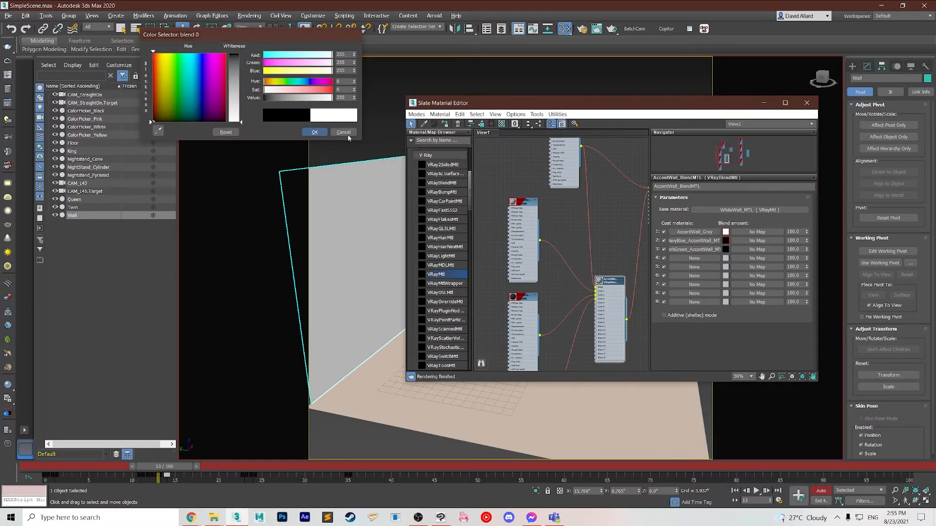
pyautogui.click(726, 249)
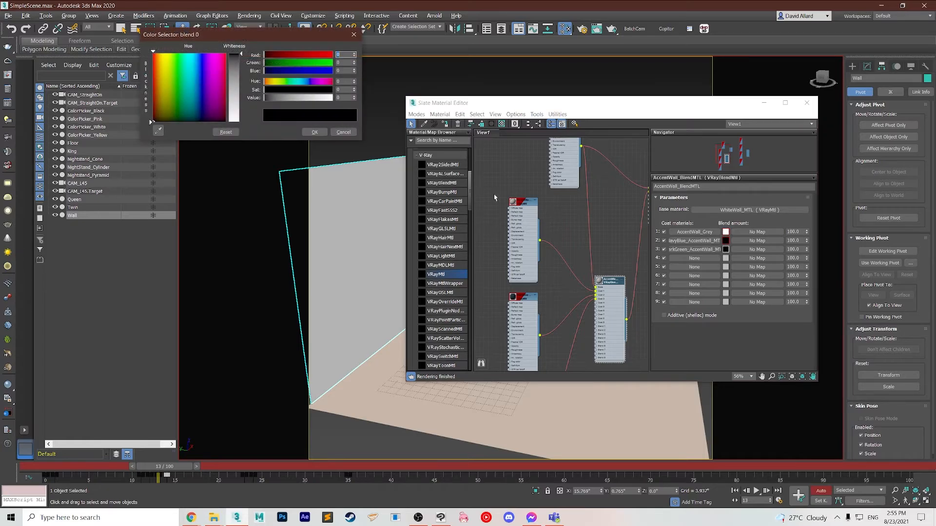
pyautogui.click(315, 132)
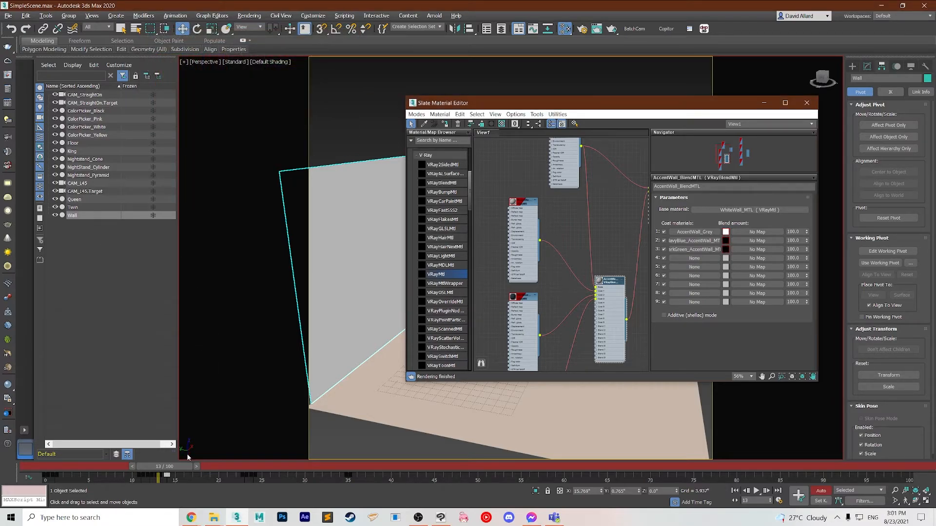
# - Copy the accent wall's keys from frames 12–14 to frames 16–18 and 20–22, and place the timeline at frame 21
pyautogui.moveTo(169, 466); pyautogui.dragTo(190, 467)
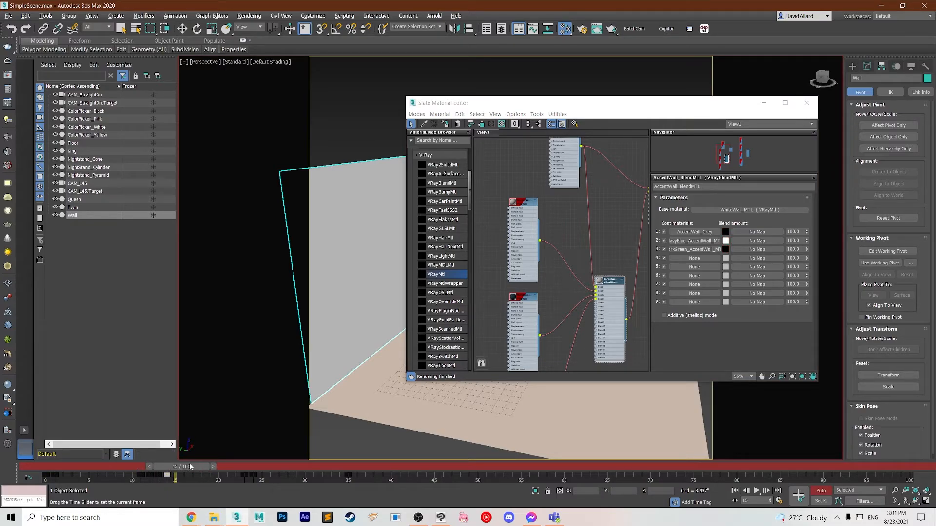
pyautogui.moveTo(191, 467); pyautogui.dragTo(205, 461)
pyautogui.press('w')
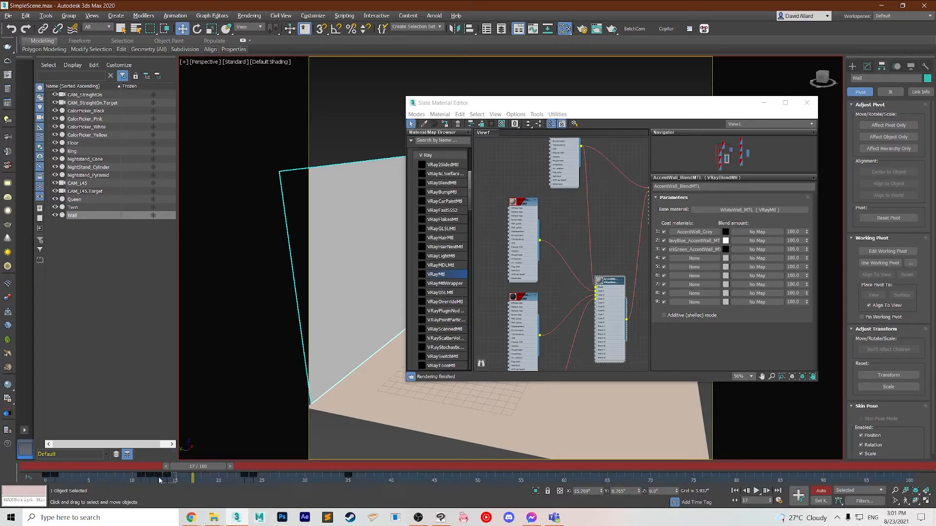
pyautogui.keyDown('shift'); pyautogui.moveTo(150, 477); pyautogui.dragTo(184, 480); pyautogui.keyUp('shift')
pyautogui.moveTo(207, 467); pyautogui.dragTo(227, 481)
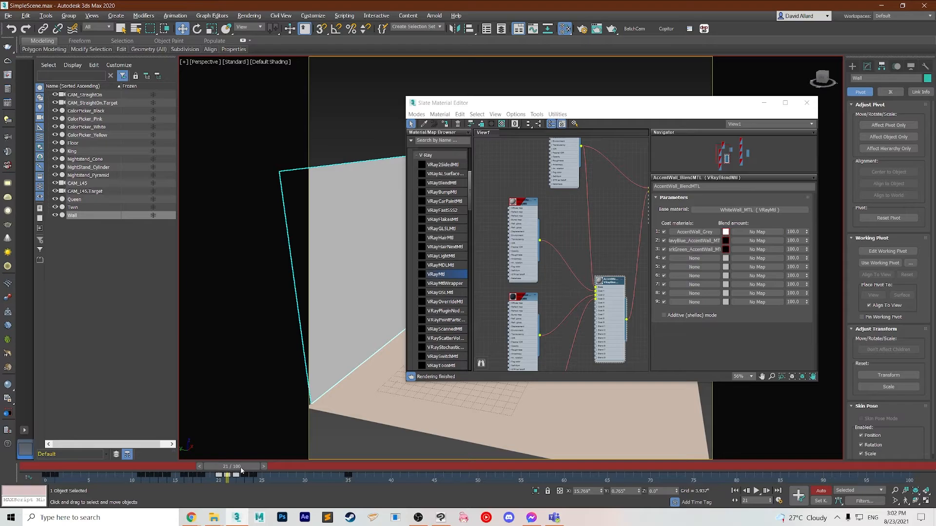
# - Copy the accent wall's frame 24 keys to frame 26 and place the timeline at frame 25
pyautogui.moveTo(241, 467); pyautogui.dragTo(274, 467)
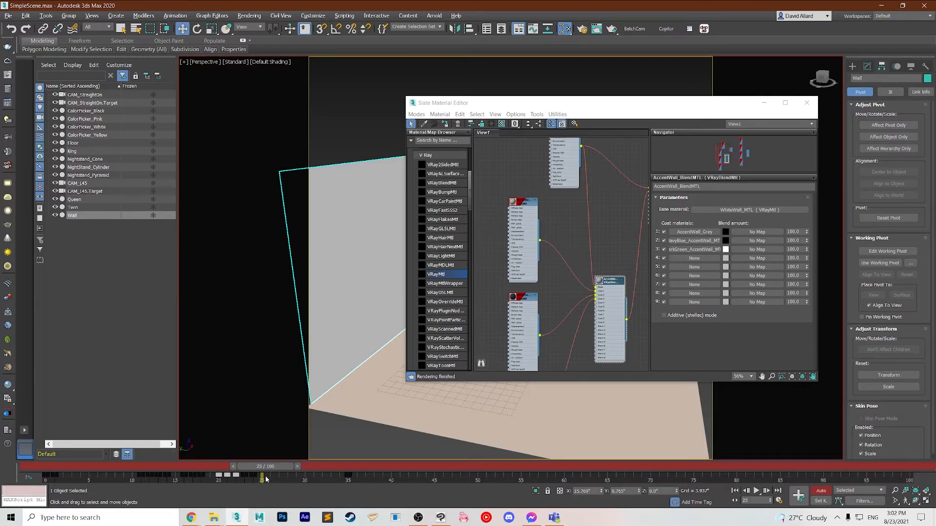
pyautogui.moveTo(284, 467)
pyautogui.mouseDown()
pyautogui.moveTo(259, 479)
pyautogui.moveTo(275, 469)
pyautogui.mouseUp()
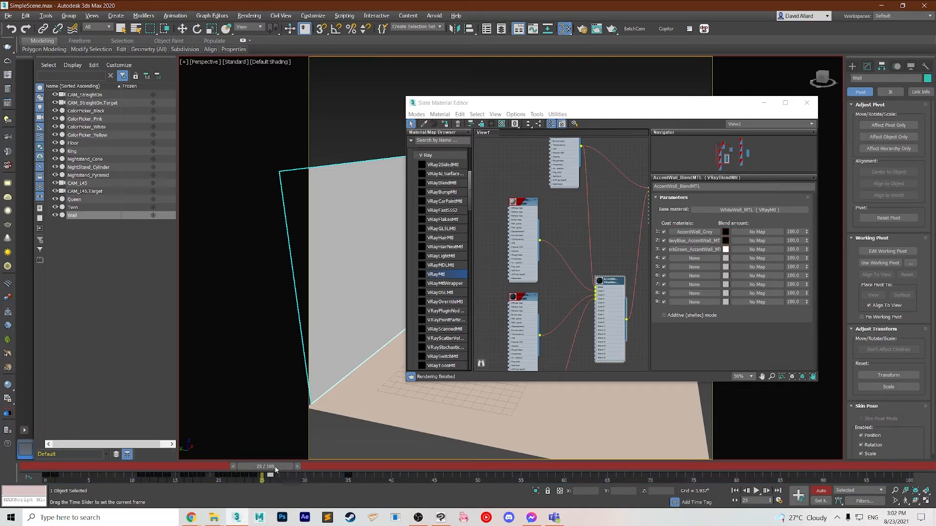
pyautogui.press('w')
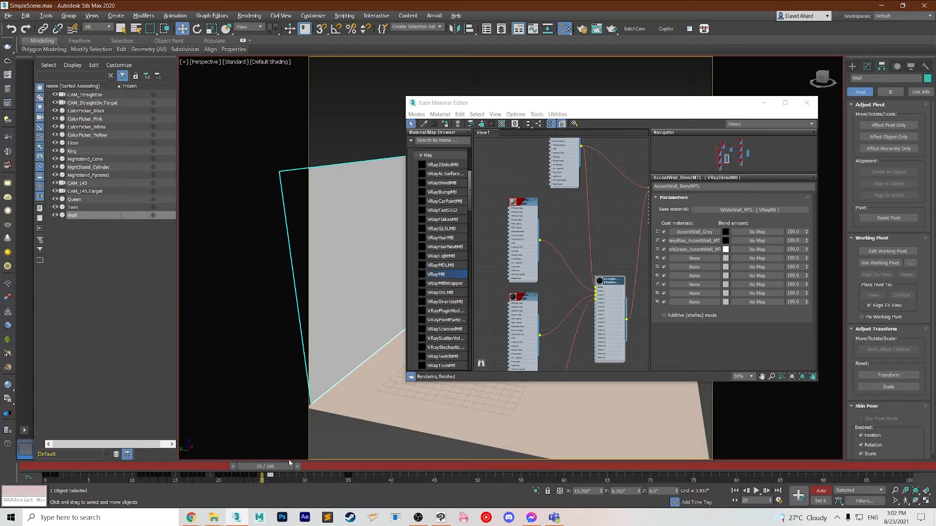
# - At frame 25, set the blend amounts to black for dark green and white for grey, and accept black for navy
pyautogui.click(726, 249)
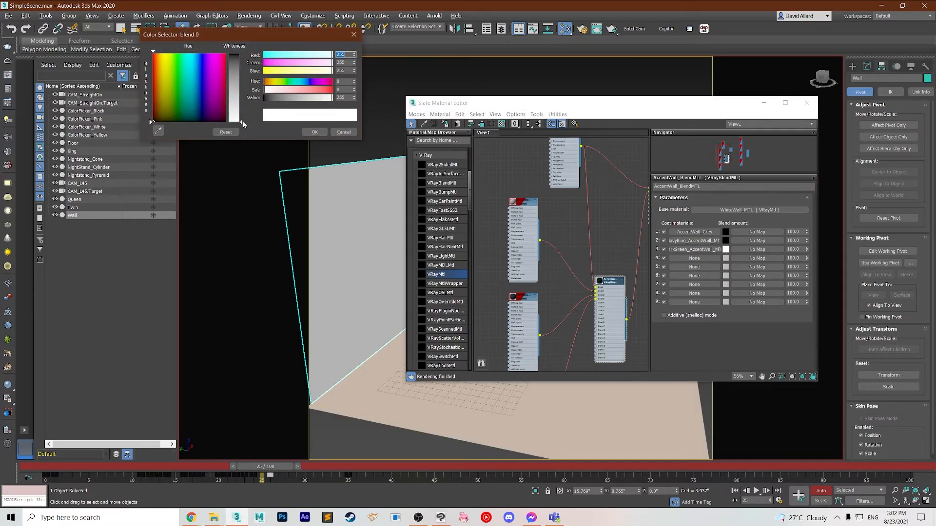
pyautogui.moveTo(243, 123); pyautogui.dragTo(245, 53)
pyautogui.click(317, 133)
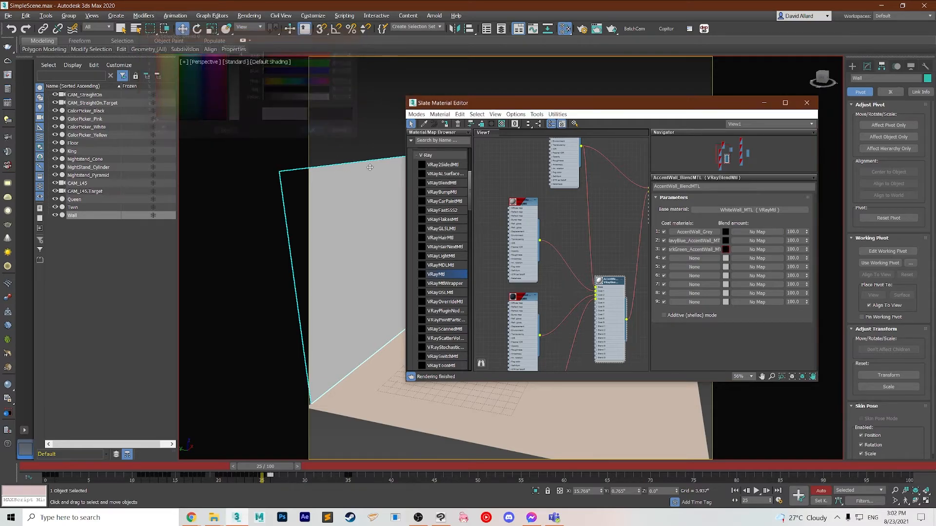
pyautogui.click(725, 233)
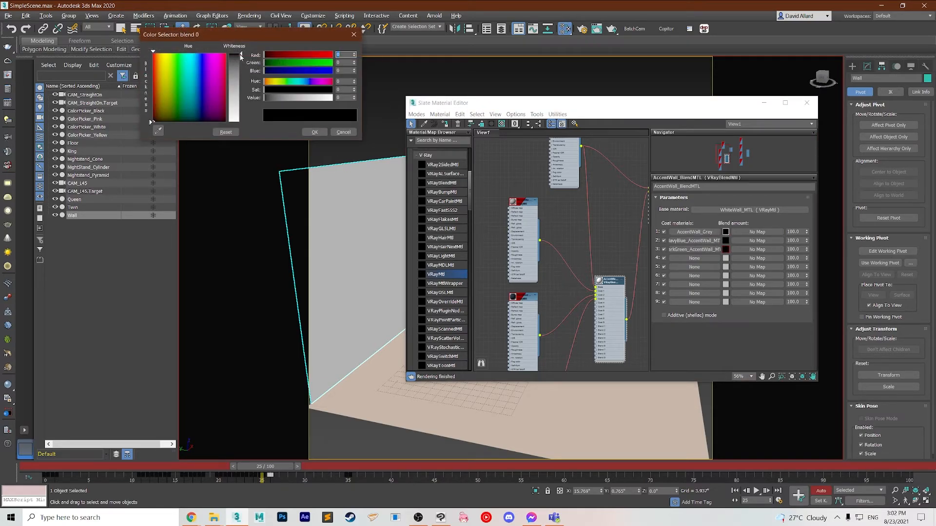
pyautogui.moveTo(241, 56); pyautogui.dragTo(241, 122)
pyautogui.click(308, 131)
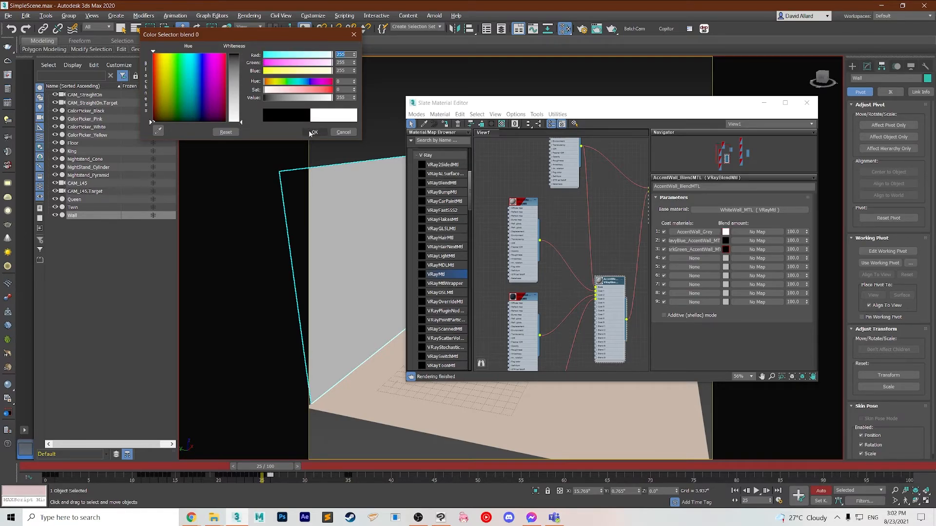
pyautogui.rightClick(724, 242)
pyautogui.click(741, 247)
pyautogui.rightClick(724, 242)
pyautogui.click(744, 256)
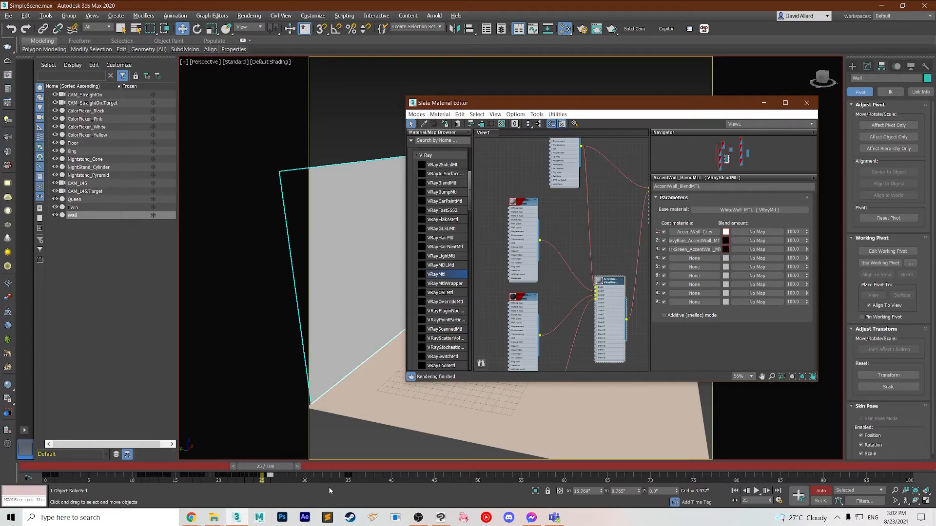
# - Copy the accent wall's keys from frames 24–26 to frames 28–30 and 32–34, and turn off Auto Key
pyautogui.click(271, 471)
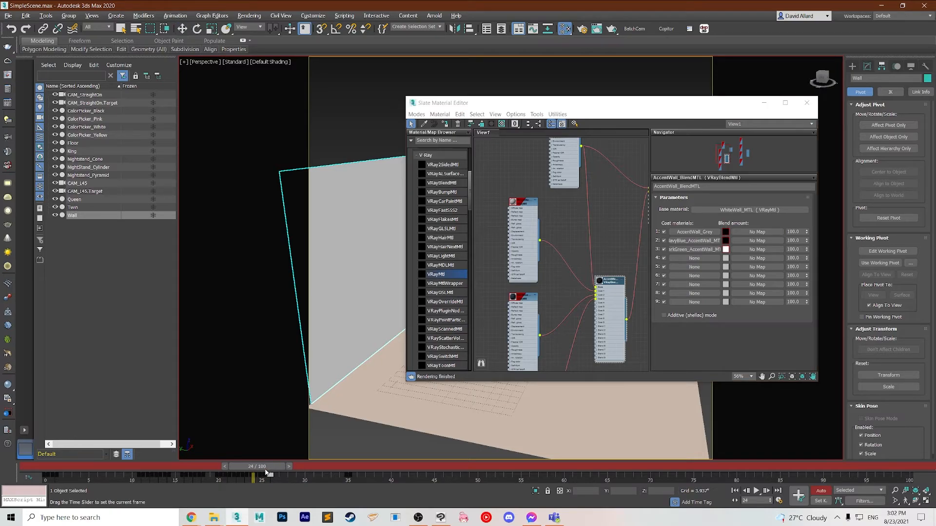
pyautogui.moveTo(266, 472); pyautogui.dragTo(286, 470)
pyautogui.moveTo(279, 469)
pyautogui.mouseDown()
pyautogui.moveTo(306, 469)
pyautogui.moveTo(251, 482)
pyautogui.moveTo(290, 481)
pyautogui.mouseUp()
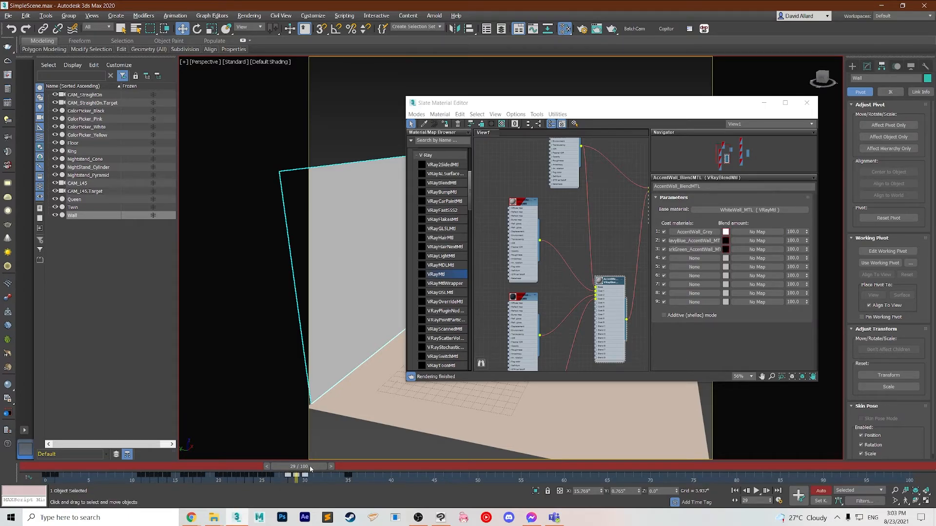
pyautogui.moveTo(309, 465); pyautogui.dragTo(330, 479)
pyautogui.press('w')
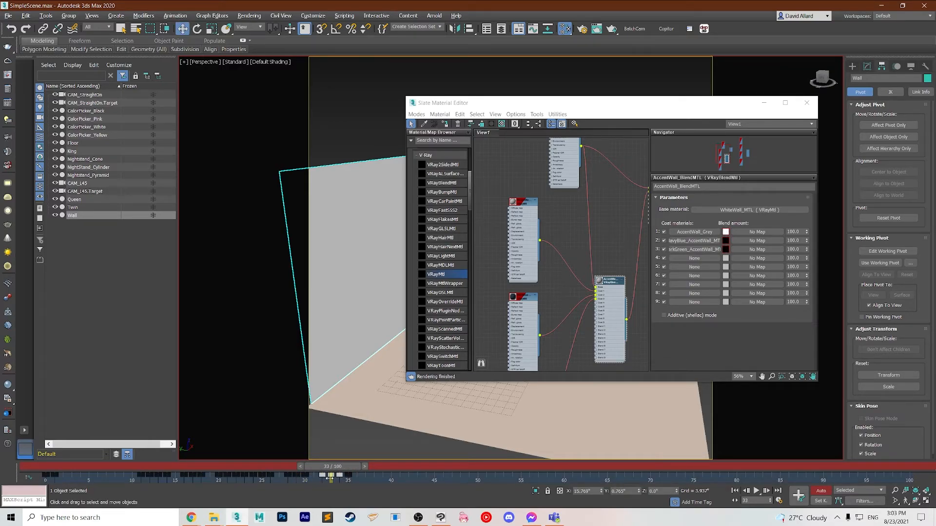
pyautogui.click(826, 493)
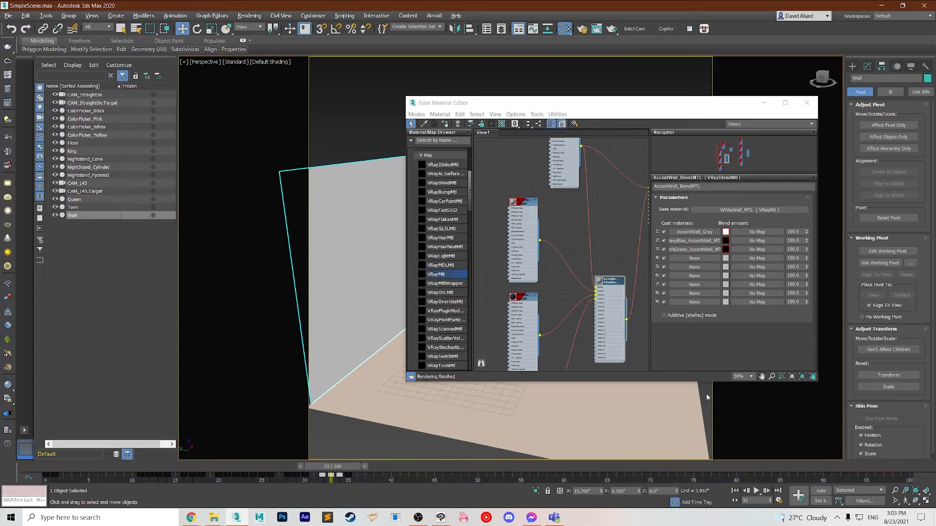
# - Minimize the Slate Material Editor and place the timeline at frame 34
pyautogui.click(764, 102)
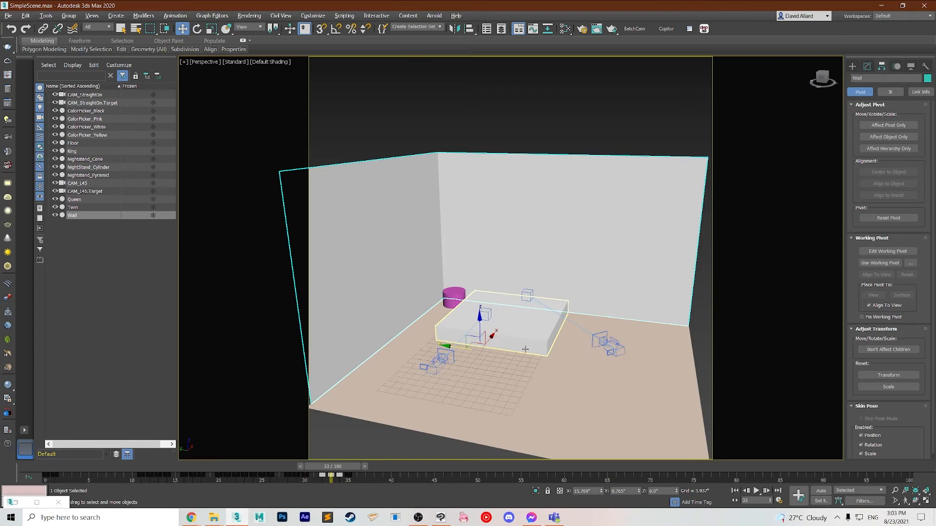
pyautogui.scroll(-3, 512, 362)
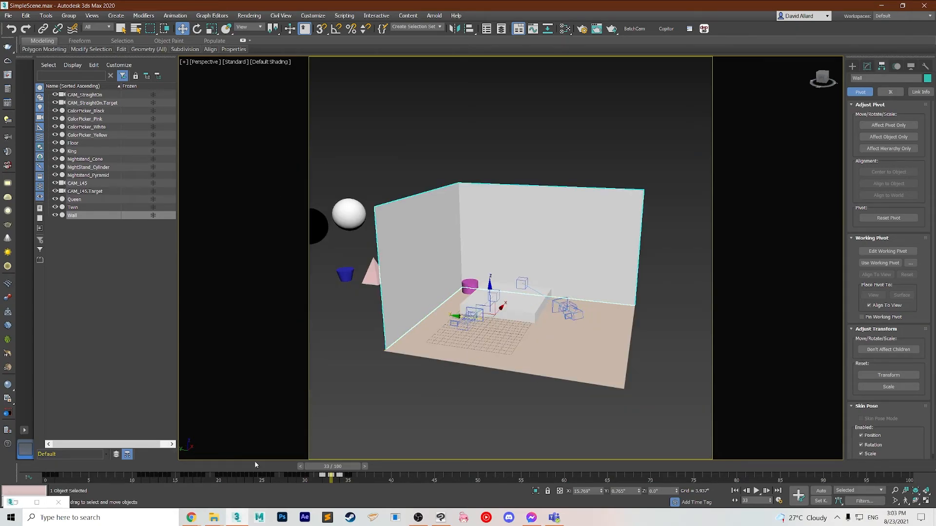
pyautogui.moveTo(334, 467)
pyautogui.mouseDown()
pyautogui.moveTo(74, 461)
pyautogui.moveTo(345, 462)
pyautogui.mouseUp()
pyautogui.press('w')
pyautogui.click(578, 363)
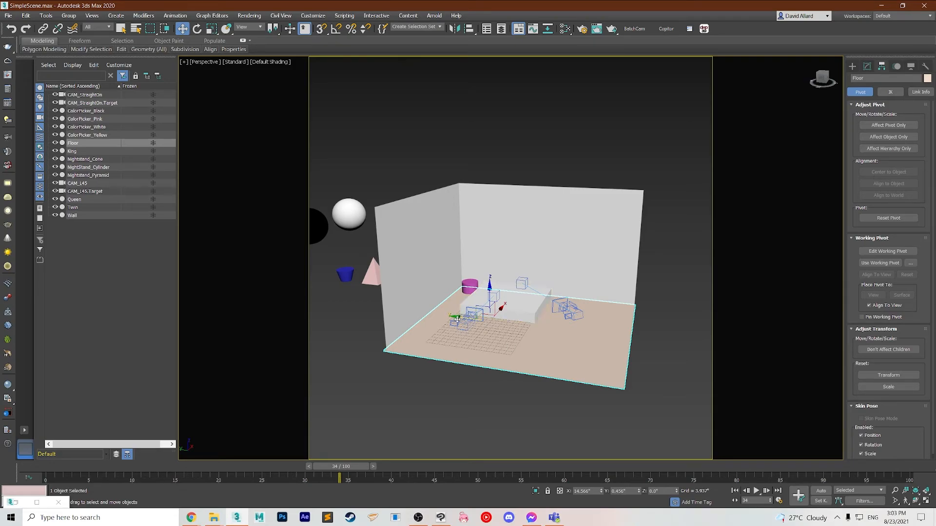
pyautogui.moveTo(458, 317); pyautogui.dragTo(412, 398)
pyautogui.hotkey('ctrl', 'z')
pyautogui.scroll(6, 432, 402)
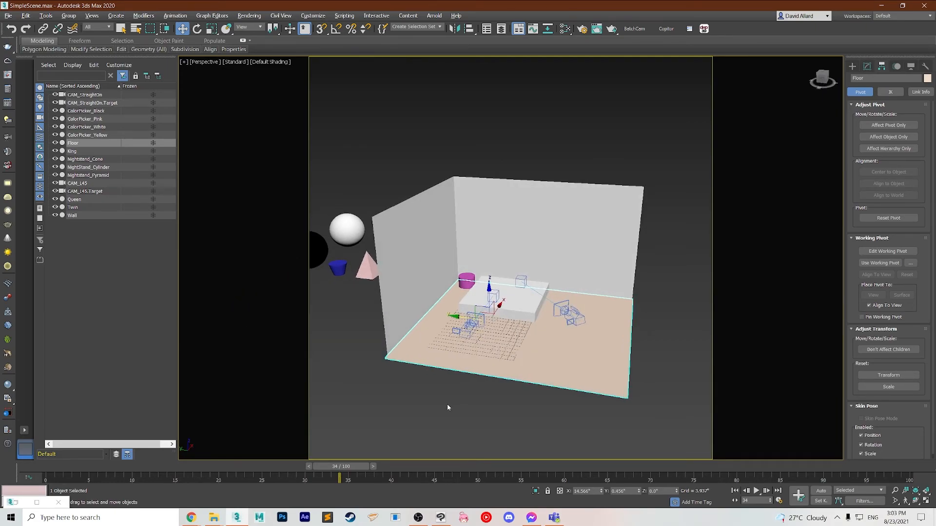
pyautogui.scroll(1, 445, 401)
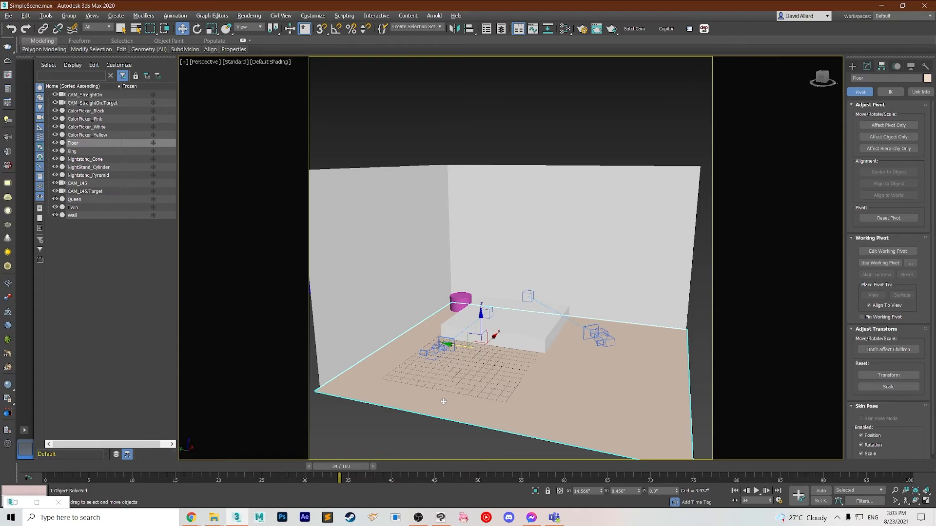
pyautogui.scroll(-1, 443, 401)
pyautogui.keyDown('alt'); pyautogui.moveTo(444, 401); pyautogui.dragTo(452, 420, button='middle'); pyautogui.keyUp('alt')
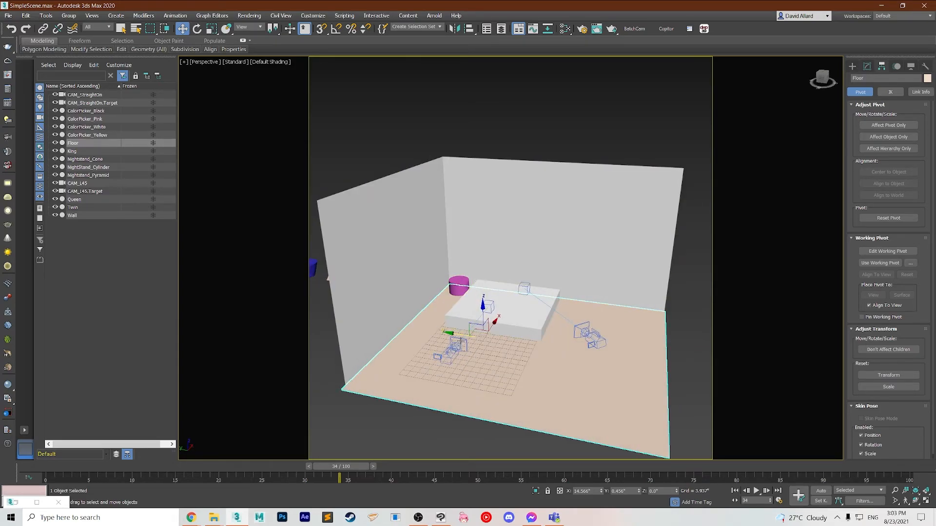
pyautogui.keyDown('alt'); pyautogui.moveTo(551, 365); pyautogui.dragTo(529, 360, button='middle'); pyautogui.keyUp('alt')
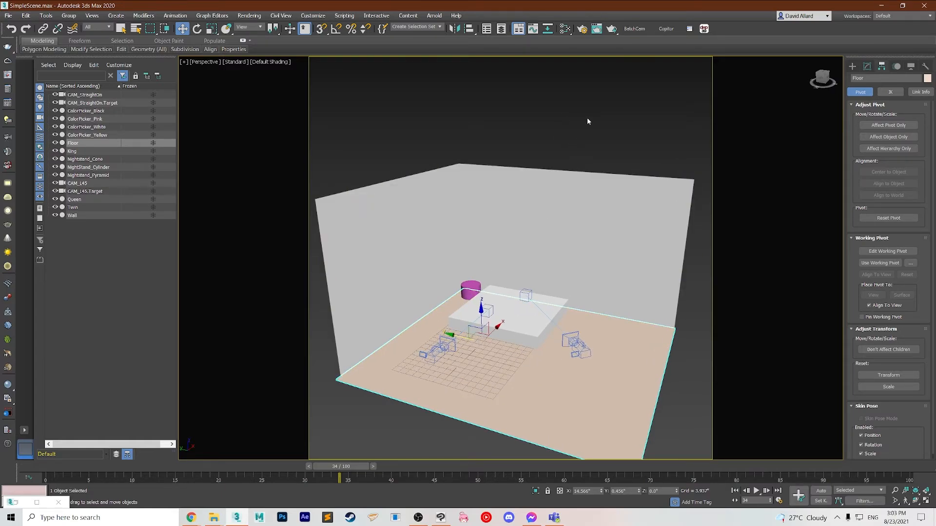
# - In Batch Camera Render, enable CAM_L45 and CAM_StraightOn, and set CAM_L45's frame range to 0 to 35
pyautogui.click(635, 30)
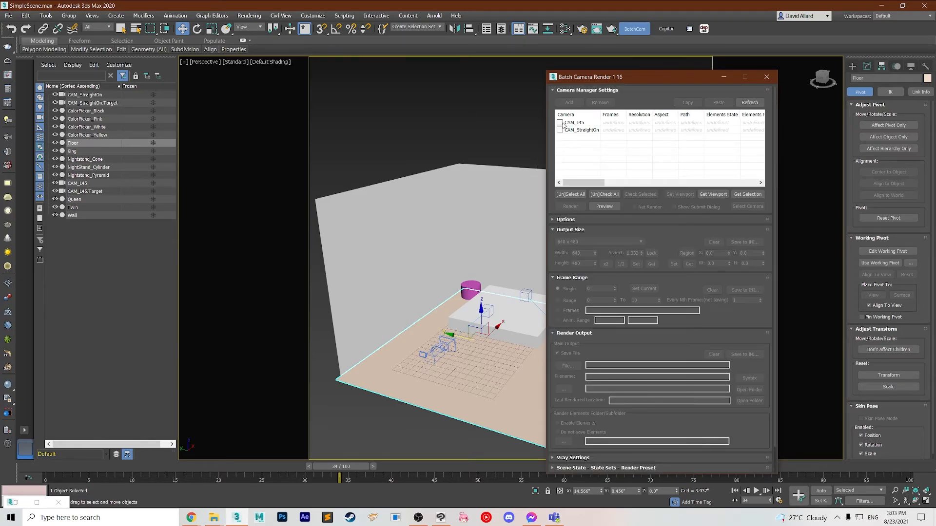
pyautogui.click(559, 125)
pyautogui.click(560, 122)
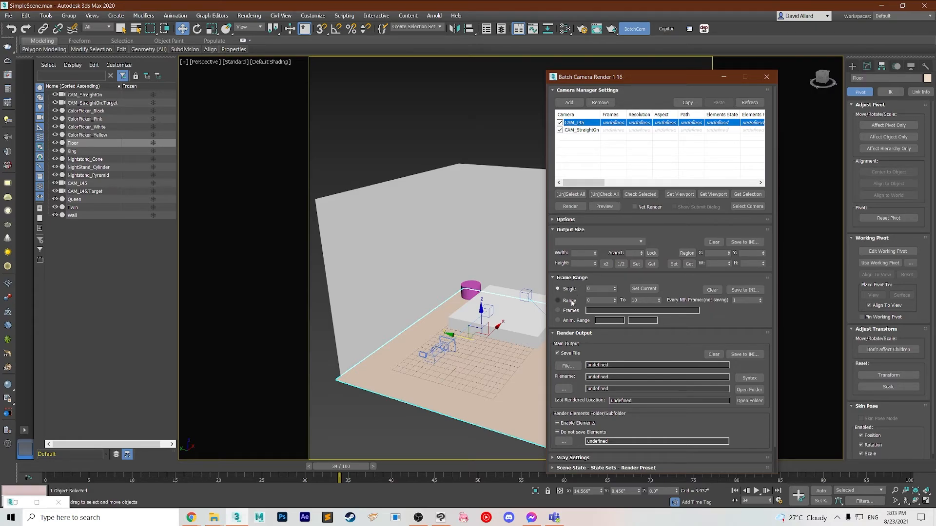
pyautogui.click(558, 301)
pyautogui.press('Tab')
pyautogui.write('3')
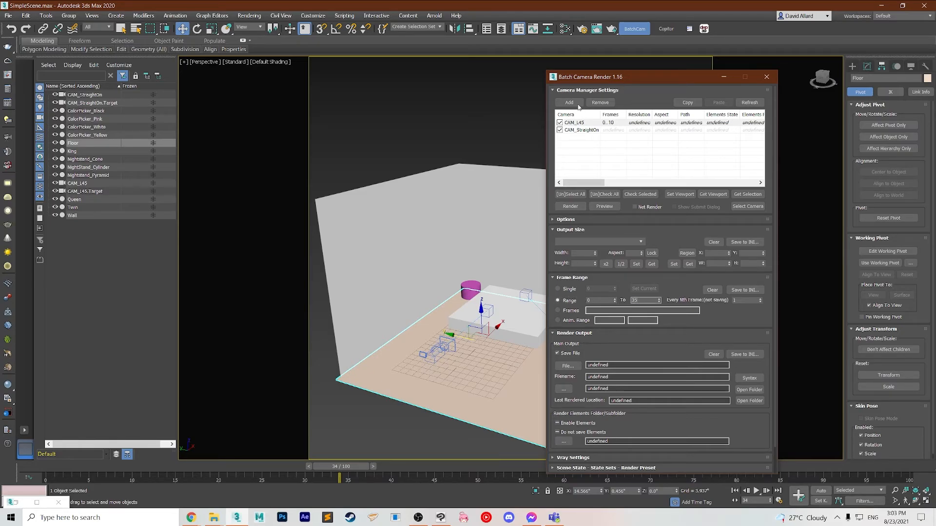
pyautogui.moveTo(634, 77); pyautogui.dragTo(609, 72)
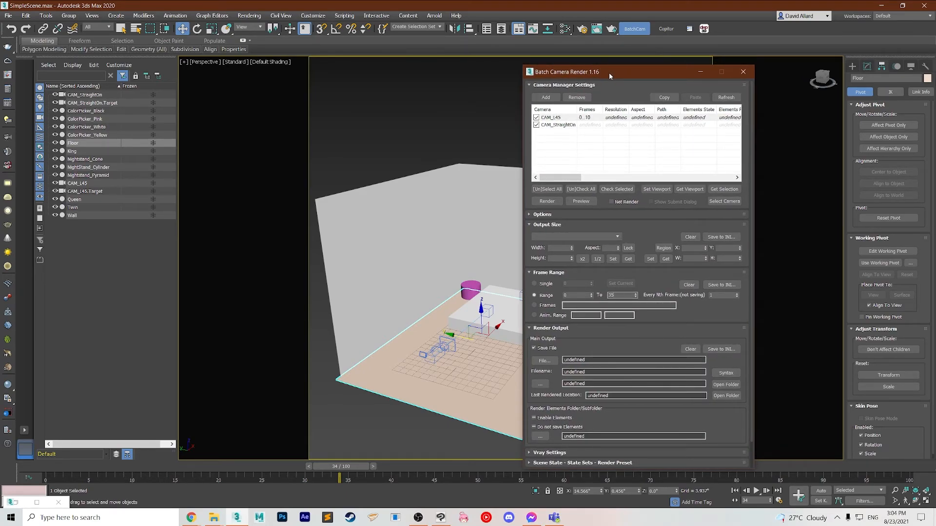
# - Set CAM_StraightOn's batch render frame range to 0 to 35 and close Batch Camera Render
pyautogui.click(562, 125)
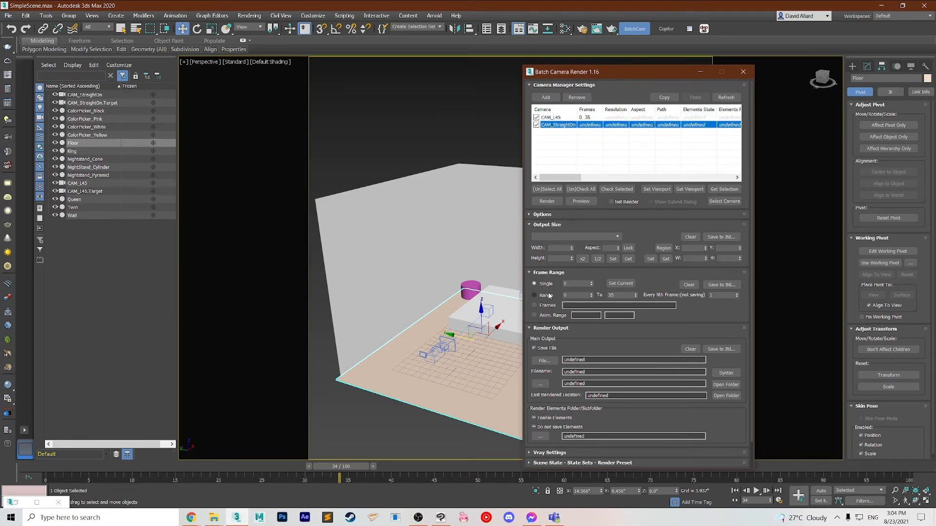
pyautogui.click(549, 296)
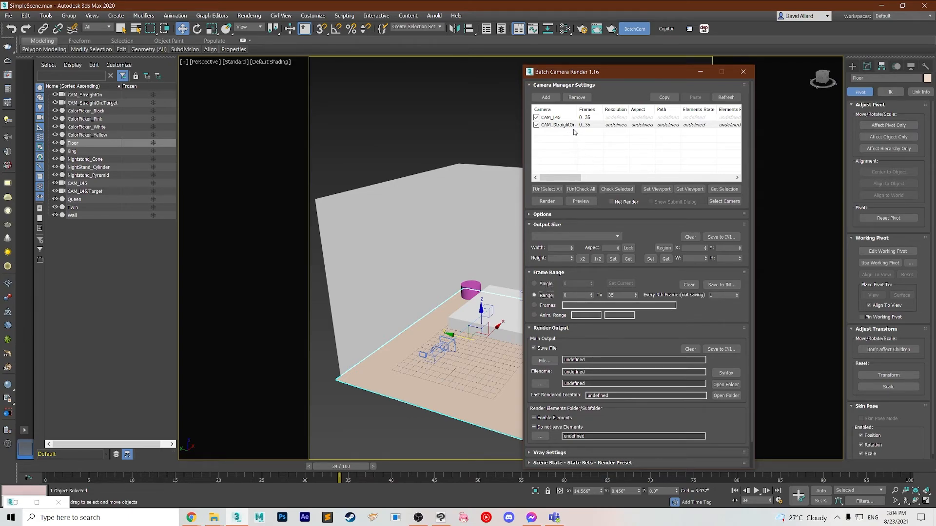
pyautogui.click(739, 73)
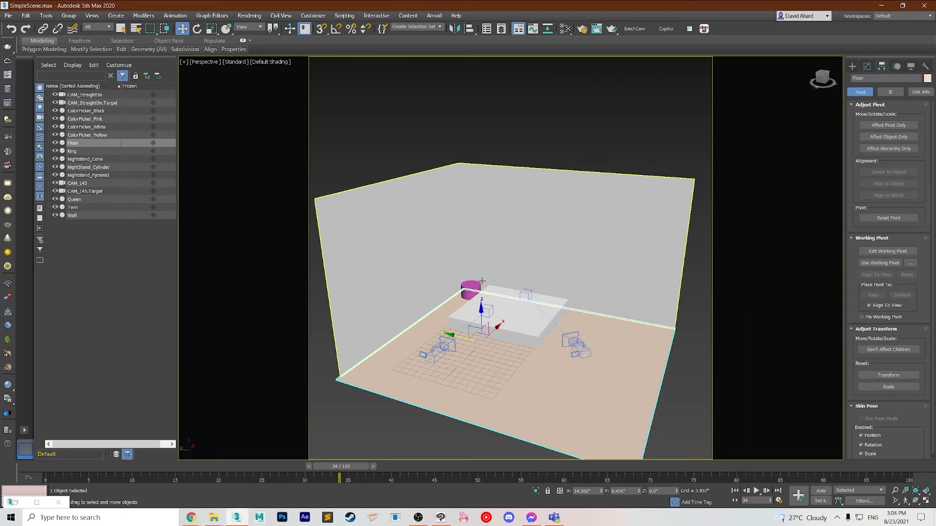
# - Return the timeline to frame 0, look through CAM_StraightOn and pan its framing slightly
pyautogui.click(443, 347)
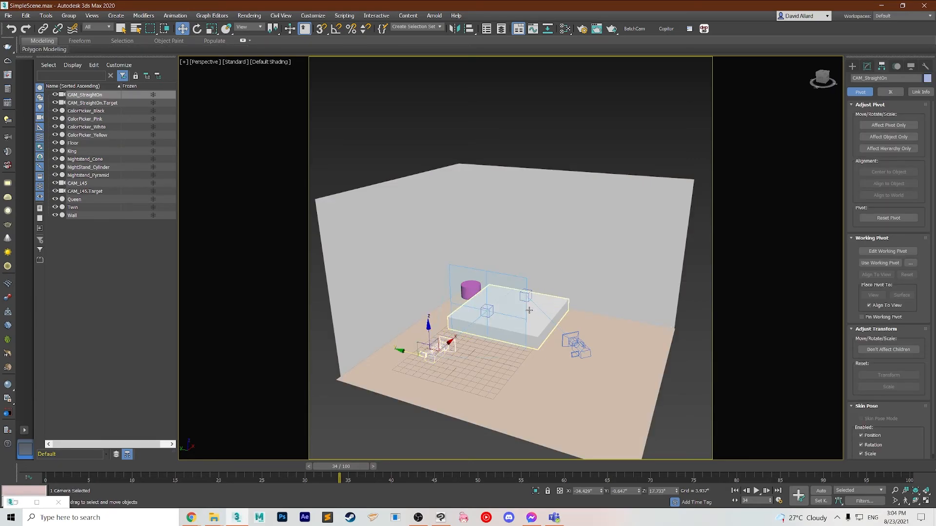
pyautogui.moveTo(339, 468); pyautogui.dragTo(49, 467)
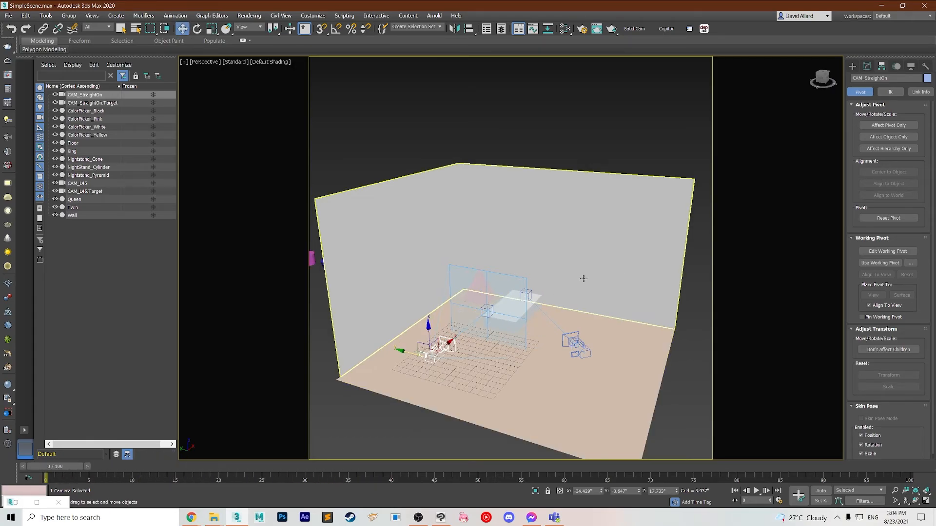
pyautogui.press('c')
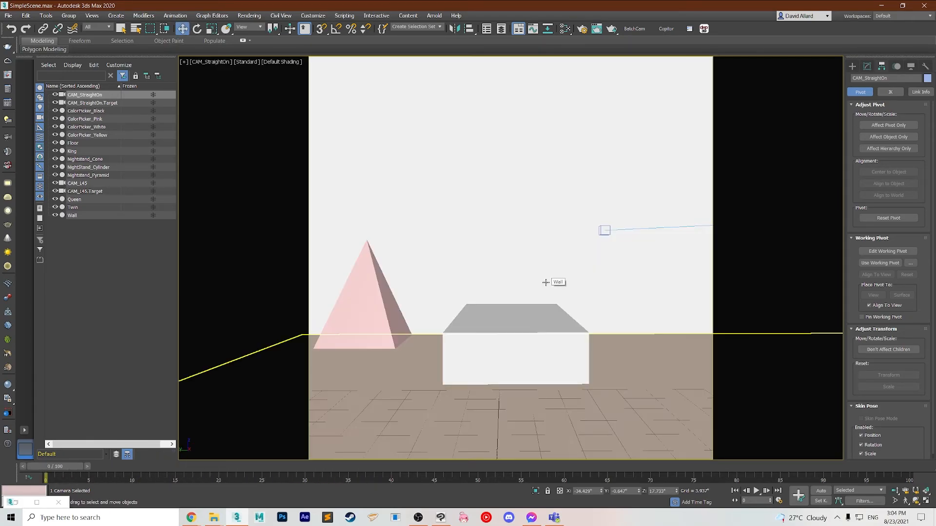
pyautogui.moveTo(590, 289); pyautogui.dragTo(562, 284, button='middle')
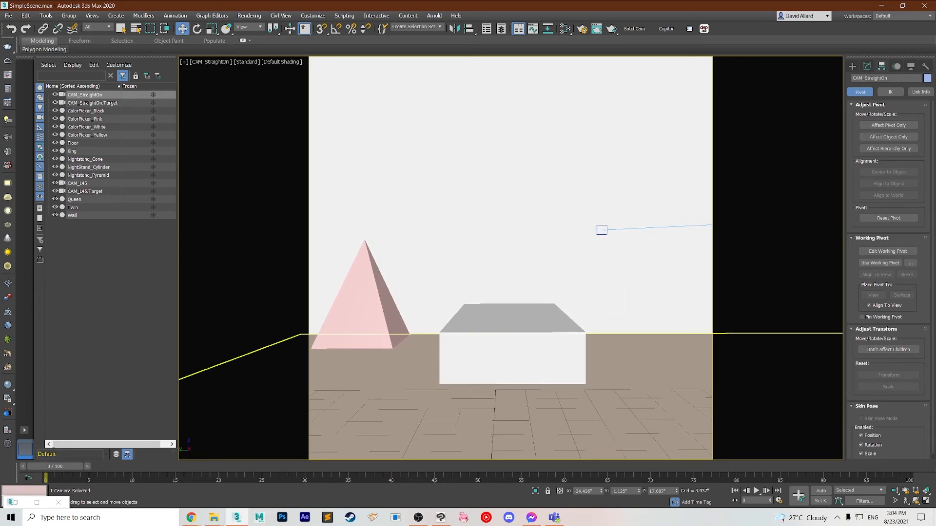
# - Scrub from frame 0 to frame 8 and back to frame 7 to examine the bed variations through CAM_StraightOn
pyautogui.moveTo(58, 467); pyautogui.dragTo(133, 471)
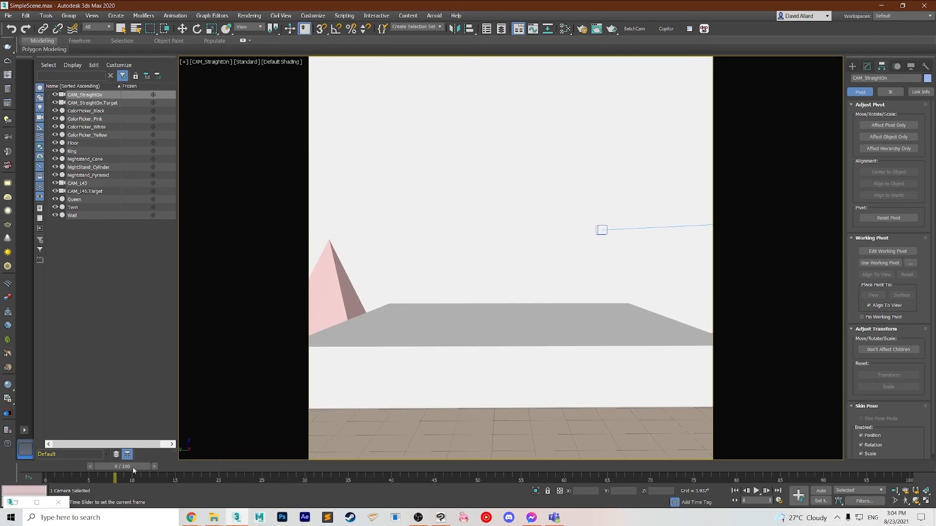
pyautogui.moveTo(133, 466)
pyautogui.mouseDown()
pyautogui.moveTo(244, 456)
pyautogui.moveTo(101, 464)
pyautogui.moveTo(137, 465)
pyautogui.moveTo(124, 464)
pyautogui.mouseUp()
pyautogui.press('w')
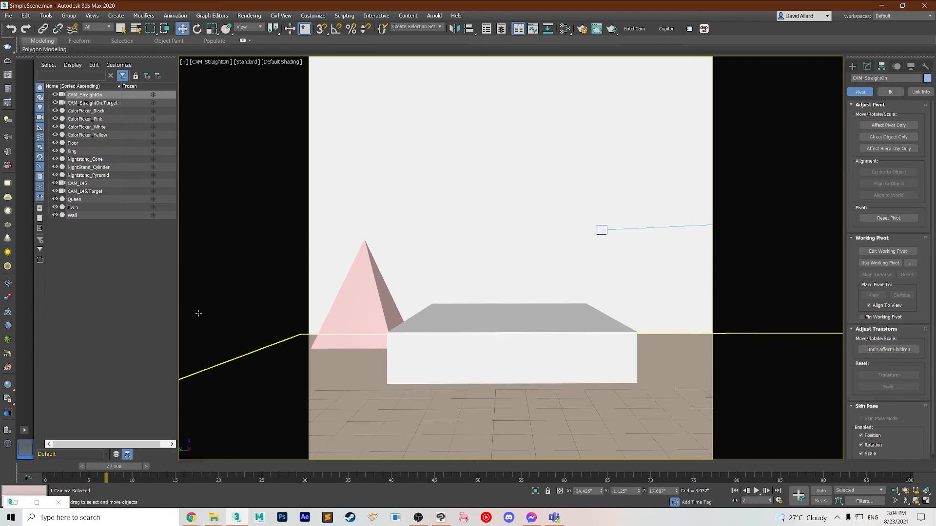
# - Select CAM_StraightOn together with its target, turn on Set Key mode and key both at frame 7
pyautogui.click(107, 97)
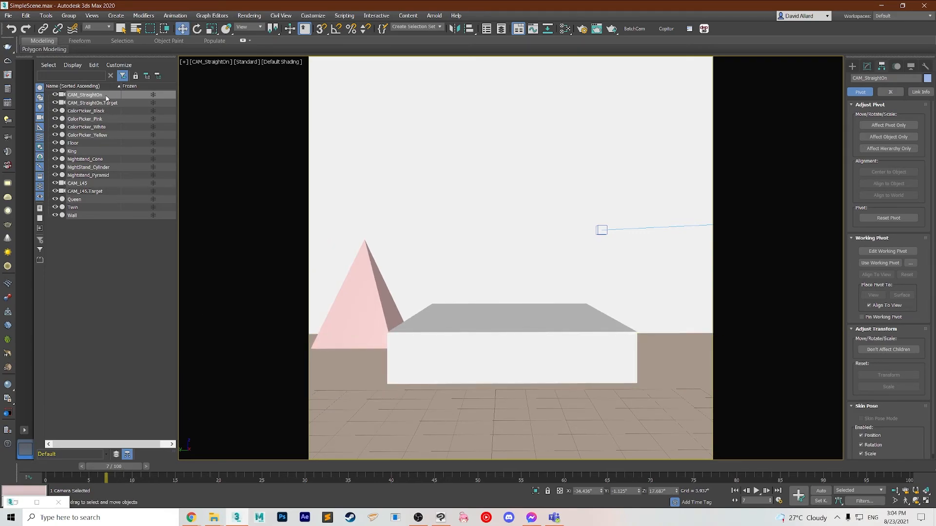
pyautogui.keyDown('ctrl'); pyautogui.click(102, 105); pyautogui.keyUp('ctrl')
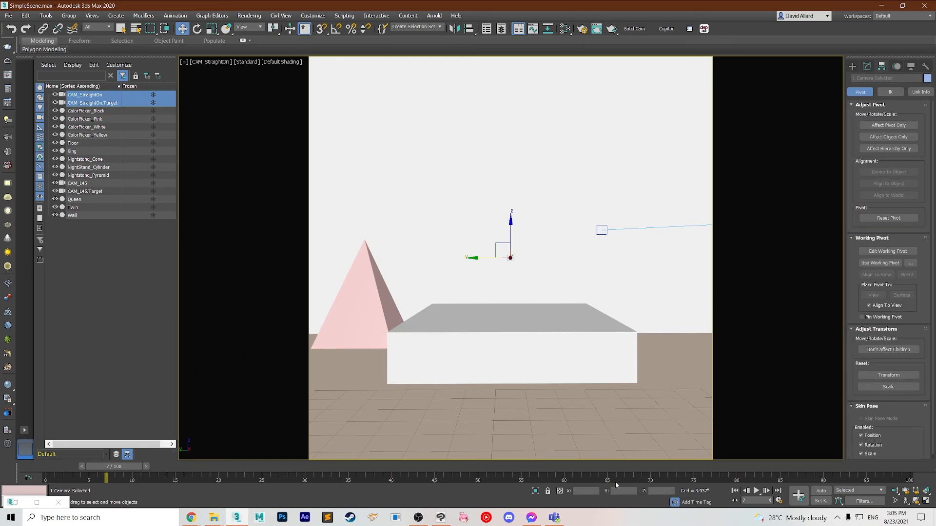
pyautogui.rightClick(141, 478)
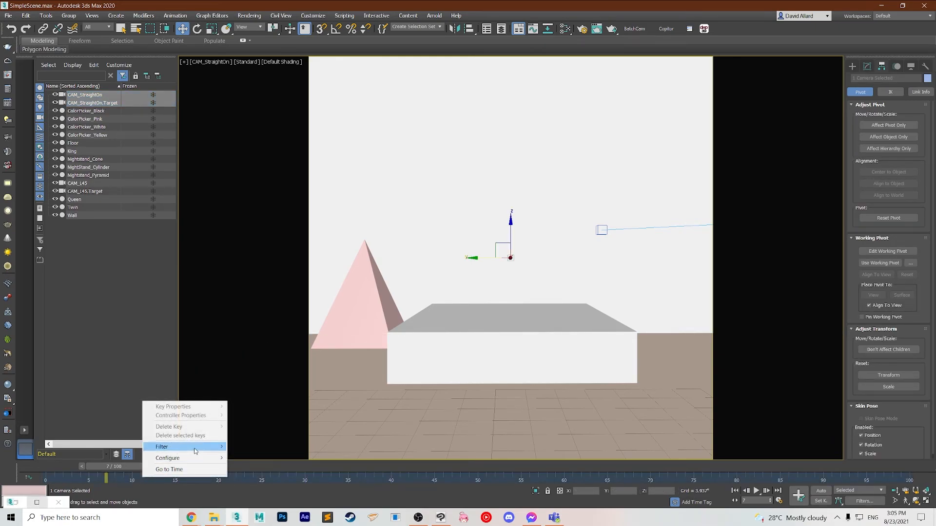
pyautogui.moveTo(195, 451)
pyautogui.click(275, 359)
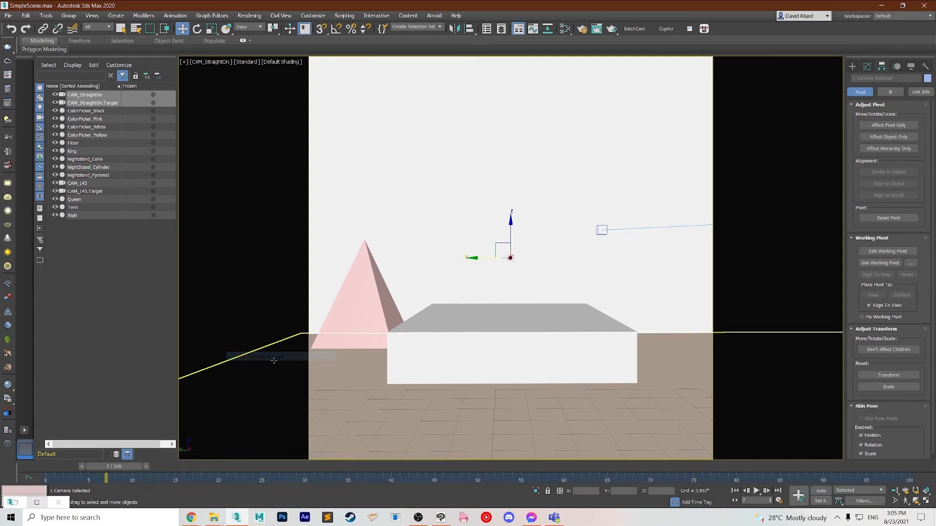
pyautogui.click(820, 501)
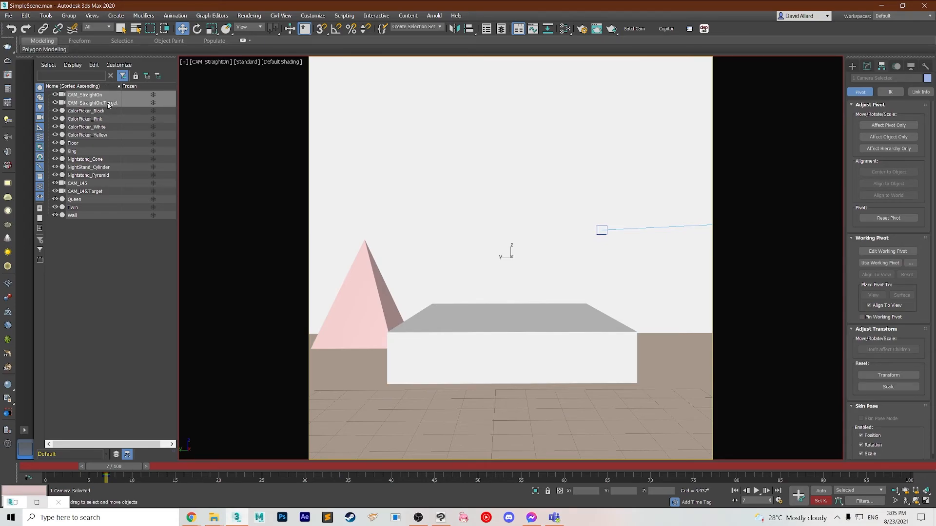
# - At frame 8, dolly CAM_StraightOn back until the whole King bed fits, and key this framing at frames 8 and 11
pyautogui.moveTo(117, 468); pyautogui.dragTo(125, 471)
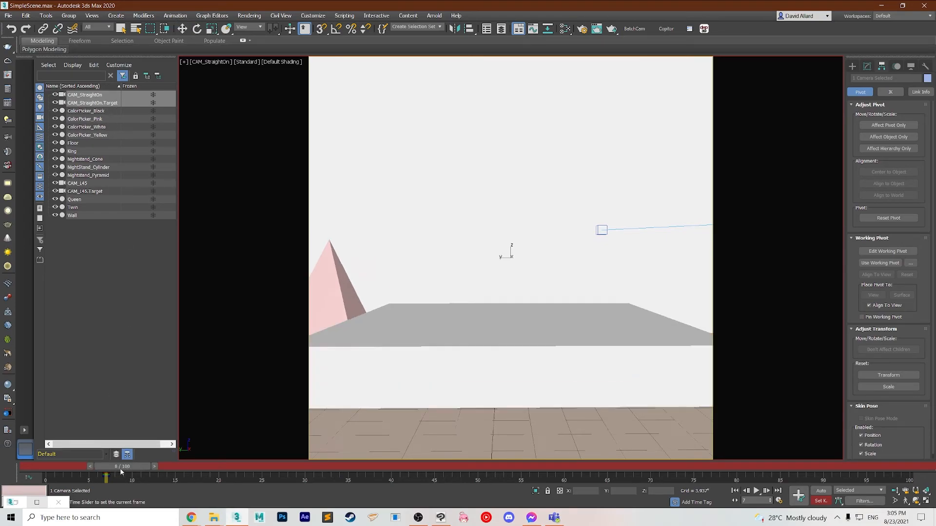
pyautogui.click(899, 493)
pyautogui.moveTo(623, 344); pyautogui.dragTo(625, 360)
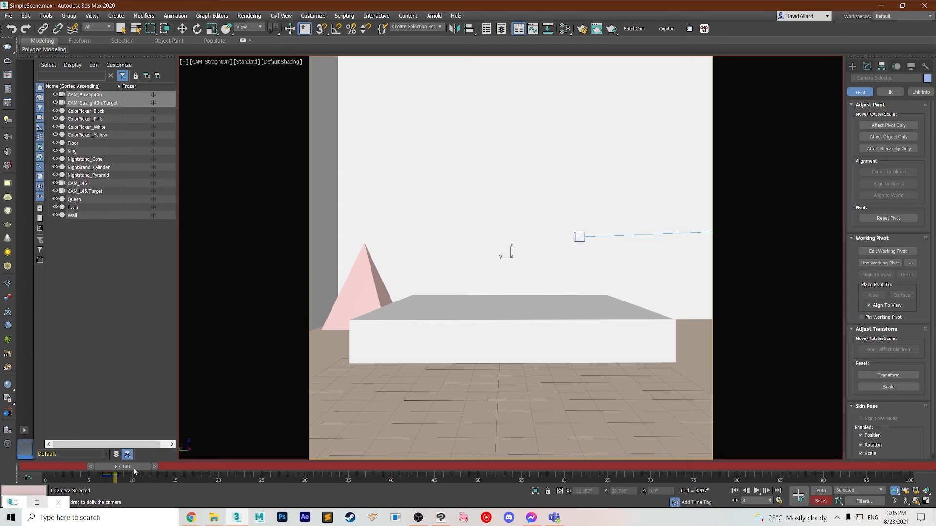
pyautogui.moveTo(135, 469); pyautogui.dragTo(160, 467)
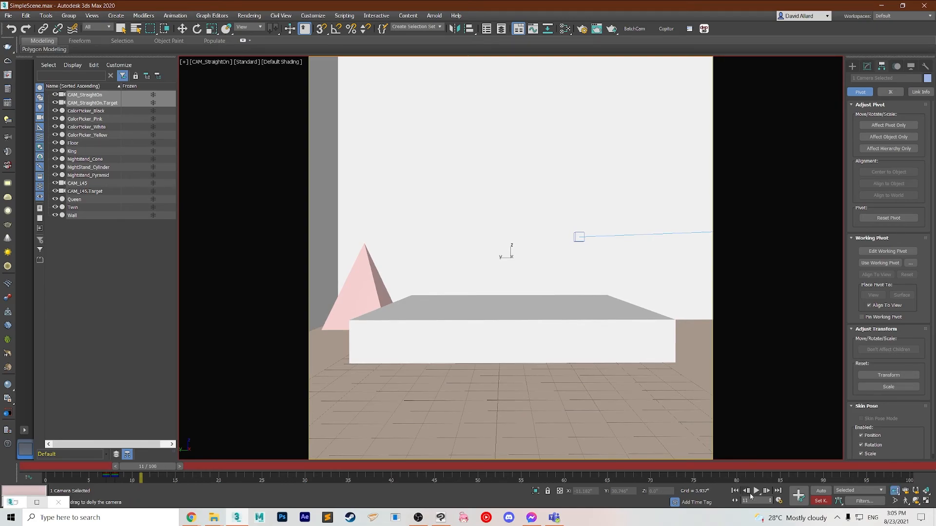
# - Copy the frame 7 camera key to frame 0, repeat the key pattern from frames 12 and 24, and leave Set Key mode
pyautogui.moveTo(106, 478); pyautogui.dragTo(46, 480)
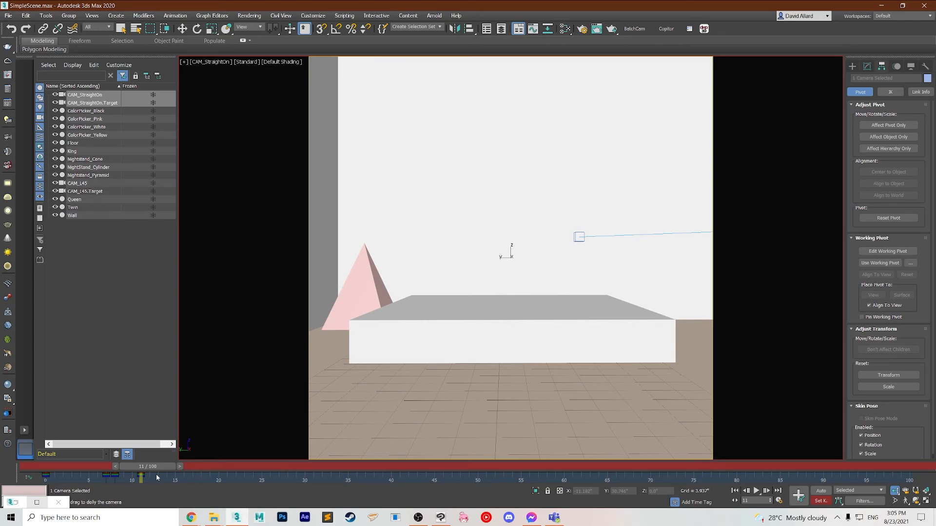
pyautogui.moveTo(161, 483); pyautogui.dragTo(253, 476)
pyautogui.click(824, 501)
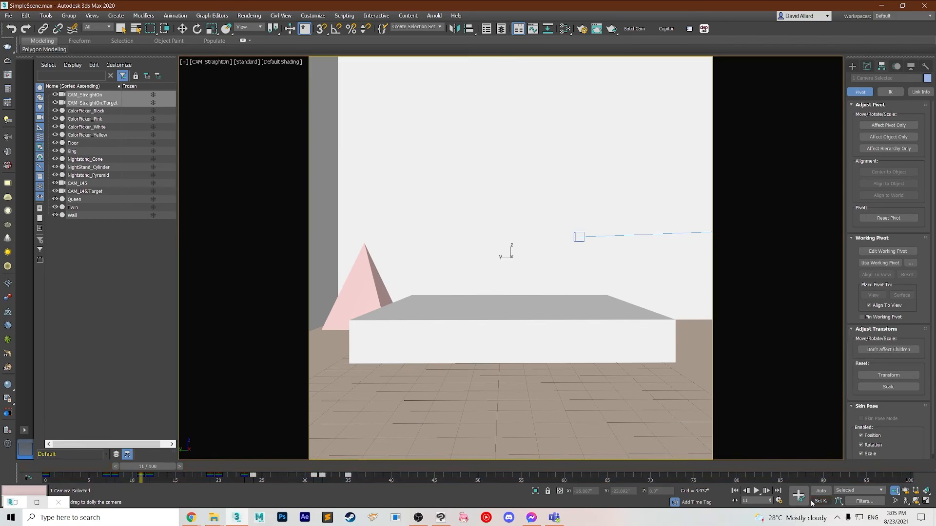
# - Scrub to frame 33 to check CAM_StraightOn's framing, switch the viewport to CAM_L45 and scrub back to frame 10
pyautogui.moveTo(140, 468); pyautogui.dragTo(327, 476)
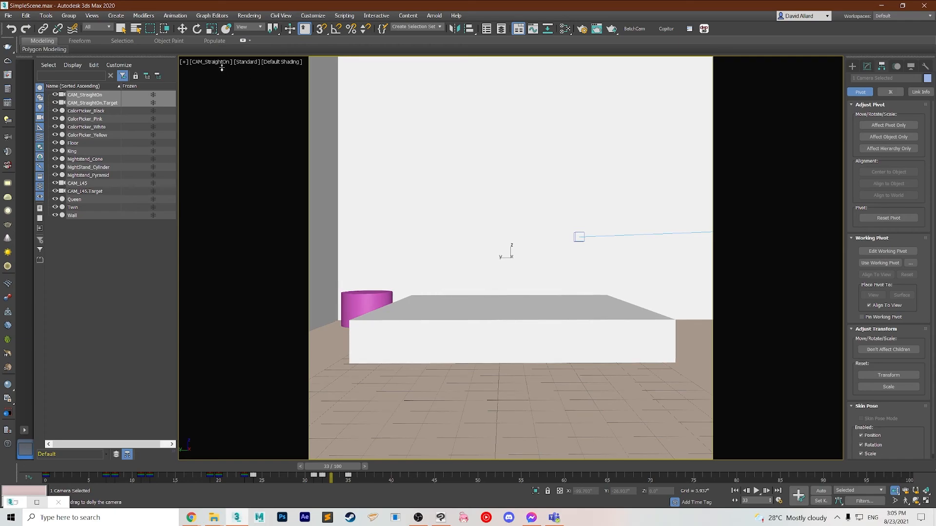
pyautogui.click(218, 64)
pyautogui.moveTo(287, 71)
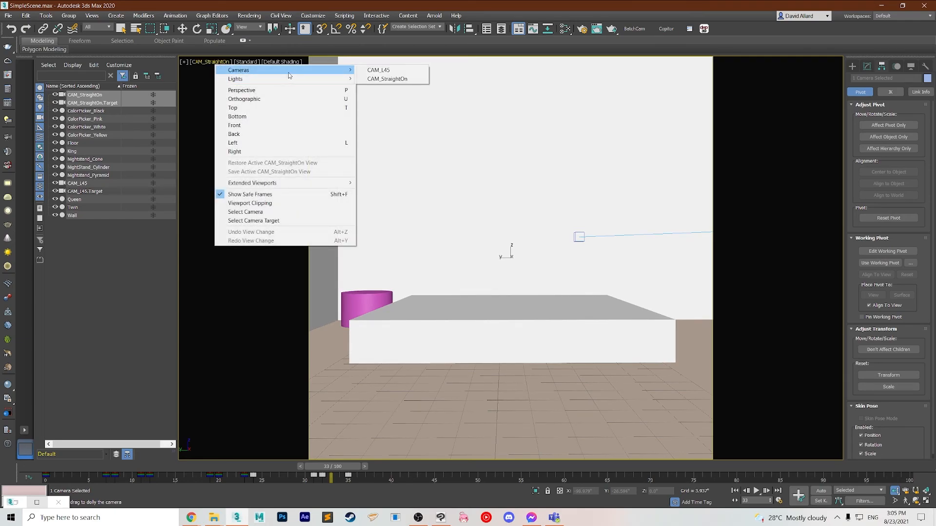
pyautogui.click(390, 72)
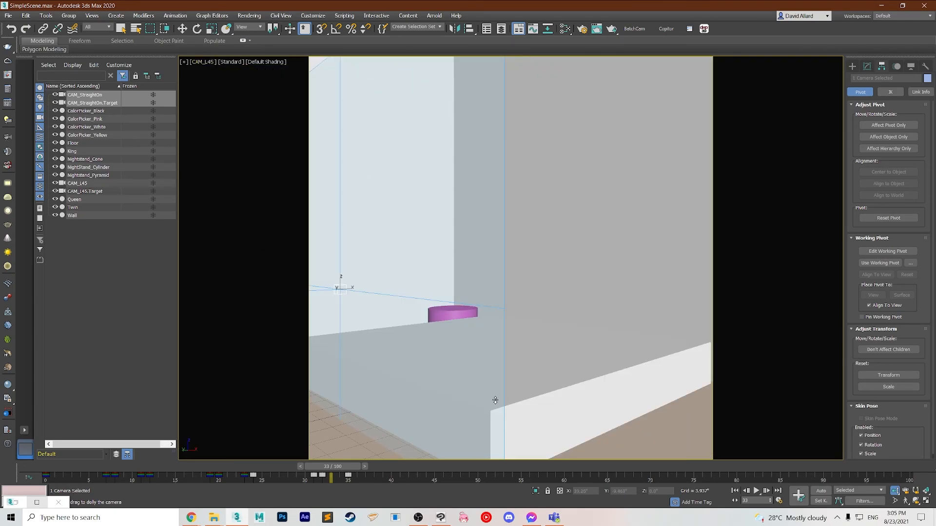
pyautogui.moveTo(351, 467); pyautogui.dragTo(156, 450)
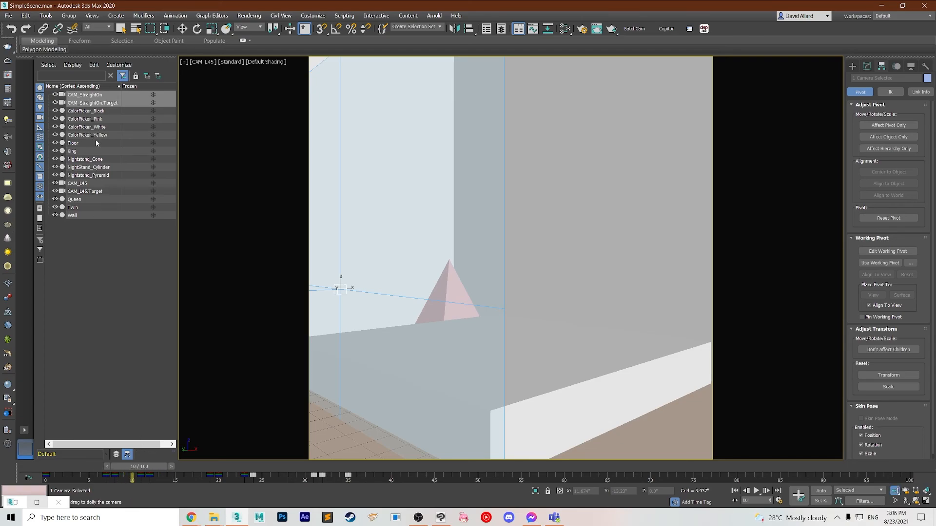
# - Select CAM_L45 and its target, go to frame 7 and key both in Set Key mode
pyautogui.click(85, 183)
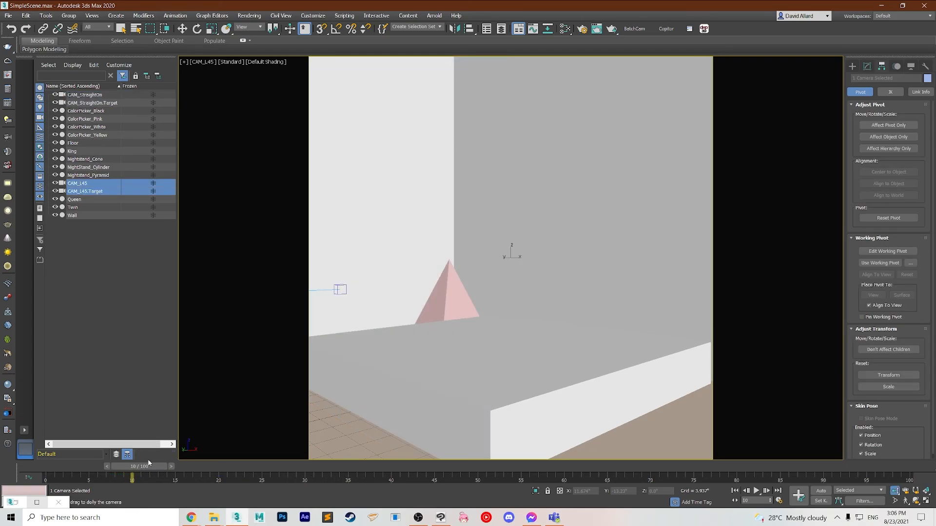
pyautogui.moveTo(145, 466)
pyautogui.mouseDown()
pyautogui.moveTo(122, 465)
pyautogui.moveTo(129, 466)
pyautogui.mouseUp()
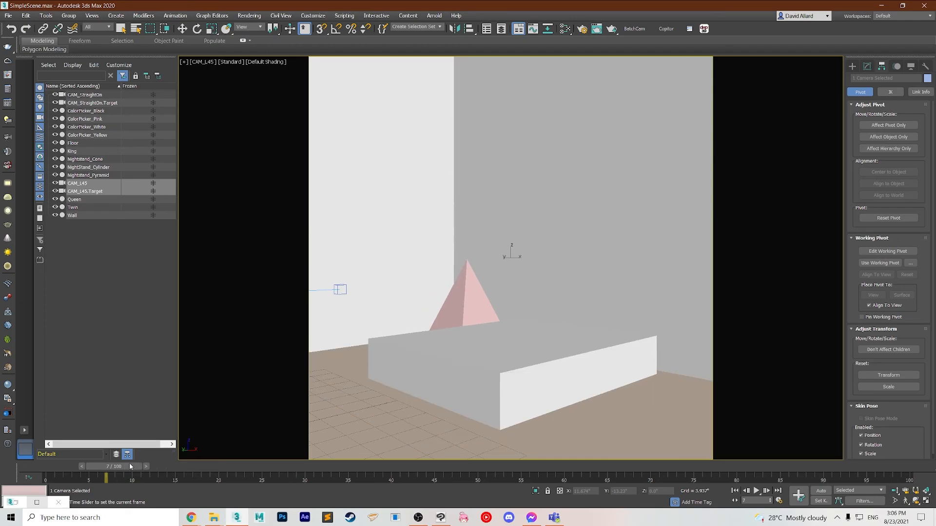
pyautogui.click(821, 501)
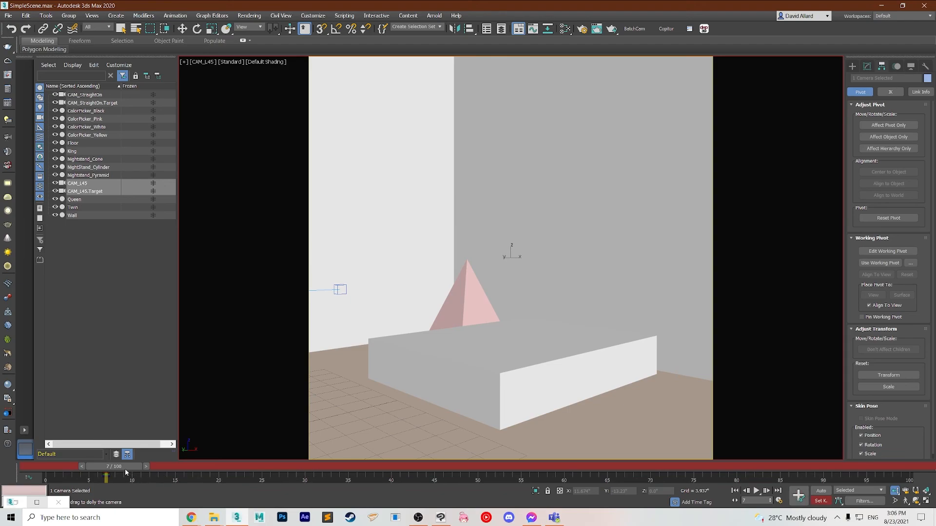
# - At frame 8, dolly and pan CAM_L45 to fit the whole King bed, and key this framing at frames 8 and 11
pyautogui.moveTo(130, 467); pyautogui.dragTo(138, 468)
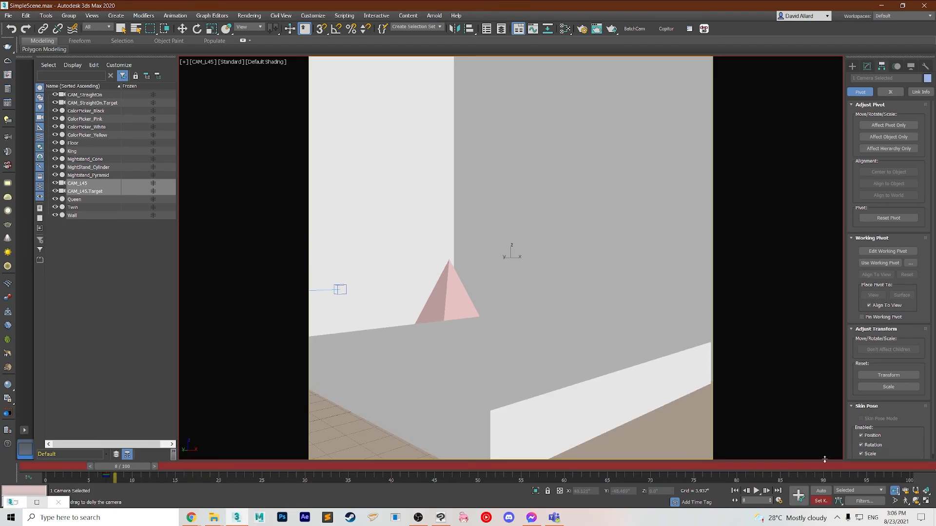
pyautogui.click(904, 491)
pyautogui.moveTo(606, 378)
pyautogui.mouseDown()
pyautogui.moveTo(596, 391)
pyautogui.moveTo(591, 372)
pyautogui.moveTo(614, 364)
pyautogui.mouseUp()
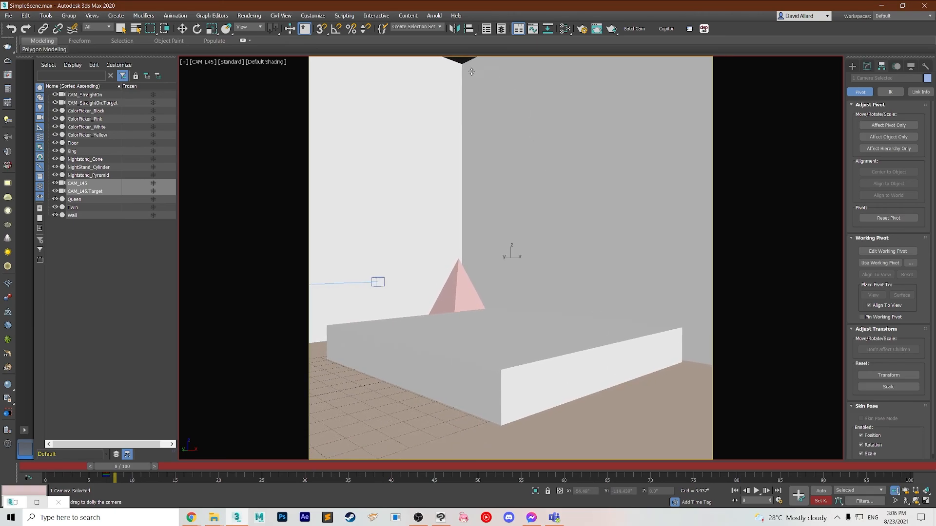
pyautogui.moveTo(491, 333); pyautogui.dragTo(496, 330, button='middle')
pyautogui.moveTo(529, 327); pyautogui.dragTo(531, 329)
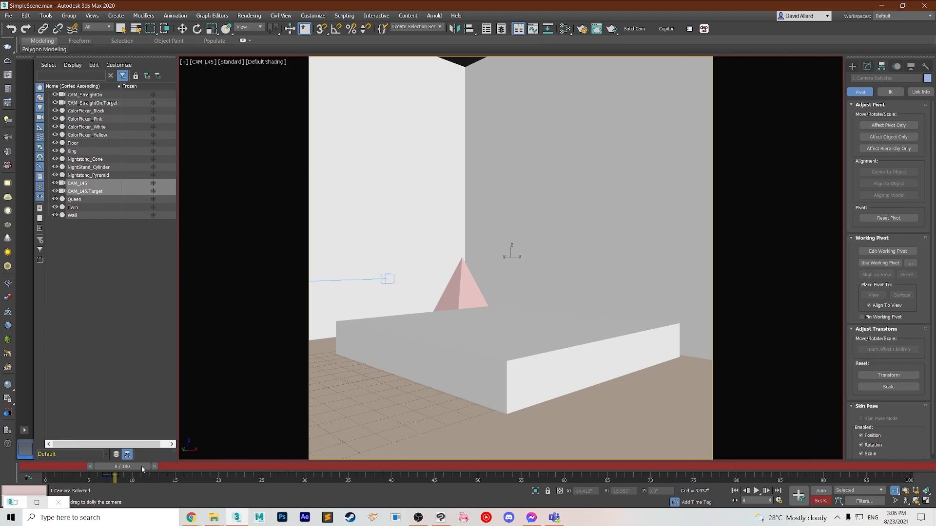
pyautogui.moveTo(143, 470); pyautogui.dragTo(163, 466)
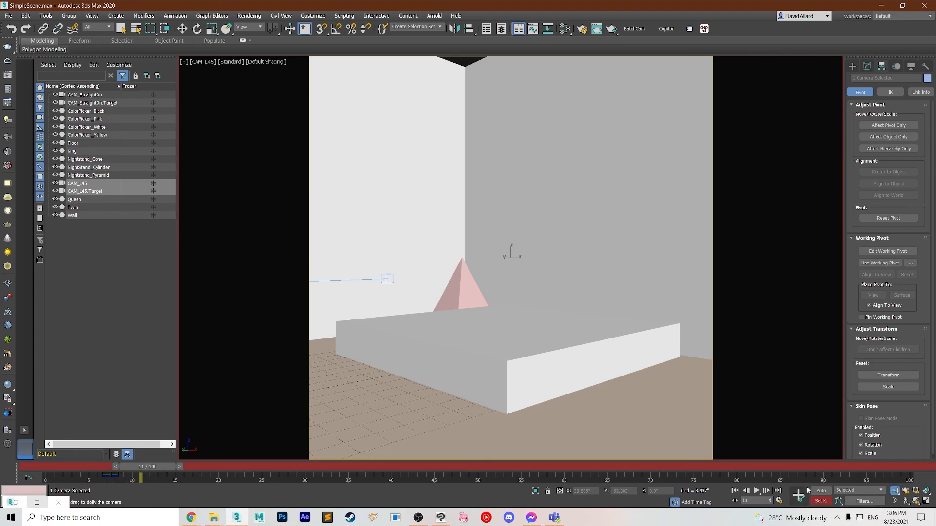
# - Copy CAM_L45's frame 7 key to frame 0, repeat its keys from frames 12 and 24, and turn off Set Key mode
pyautogui.click(106, 475)
pyautogui.keyDown('shift'); pyautogui.moveTo(107, 475); pyautogui.dragTo(47, 477); pyautogui.keyUp('shift')
pyautogui.moveTo(168, 478); pyautogui.dragTo(253, 481)
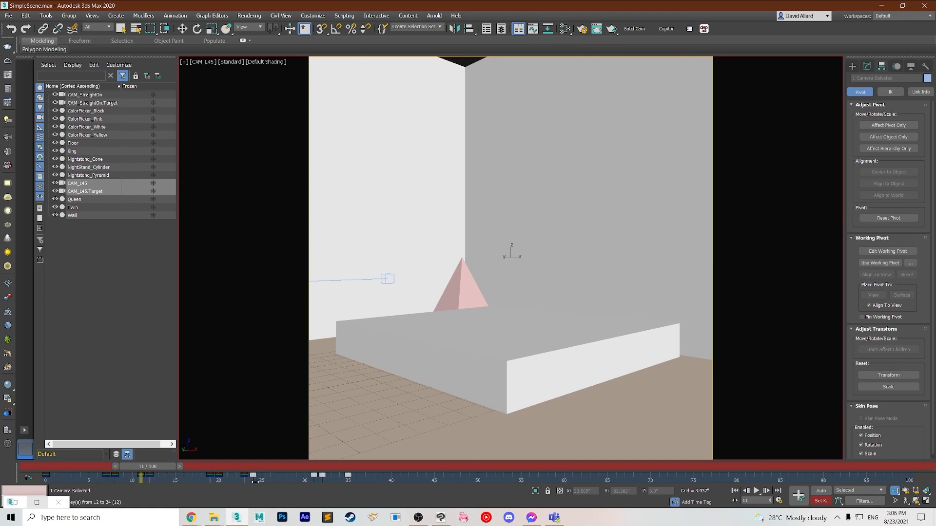
pyautogui.click(826, 502)
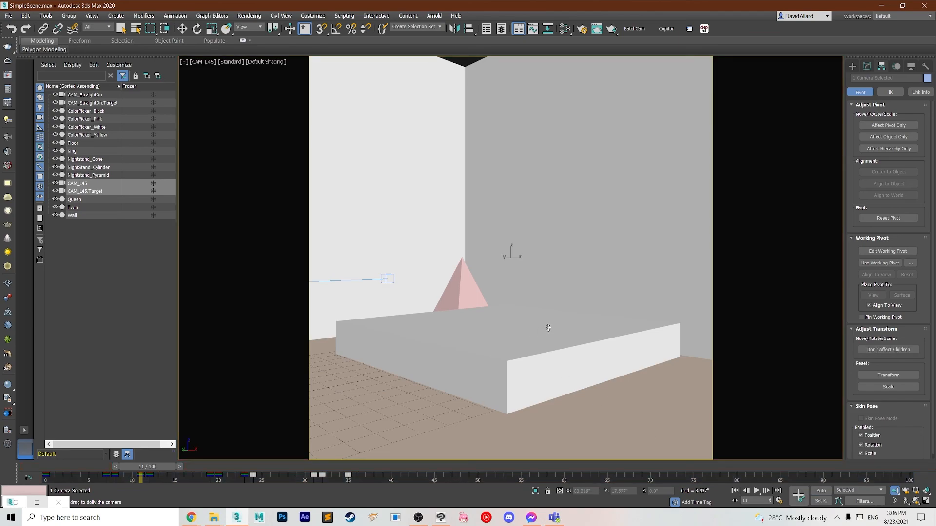
# - Select the King bed, switch to the Perspective view and orbit around the room to examine the bed and both camera positions
pyautogui.press('w')
pyautogui.click(547, 367)
pyautogui.press('p')
pyautogui.scroll(-5, 554, 316)
pyautogui.keyDown('alt'); pyautogui.moveTo(558, 227); pyautogui.dragTo(563, 258, button='middle'); pyautogui.keyUp('alt')
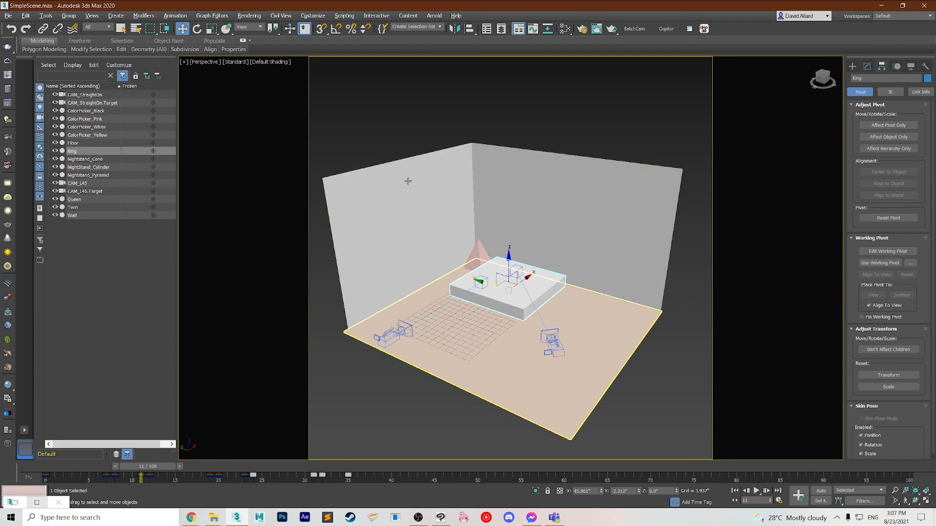
pyautogui.moveTo(539, 194); pyautogui.dragTo(492, 350, button='middle')
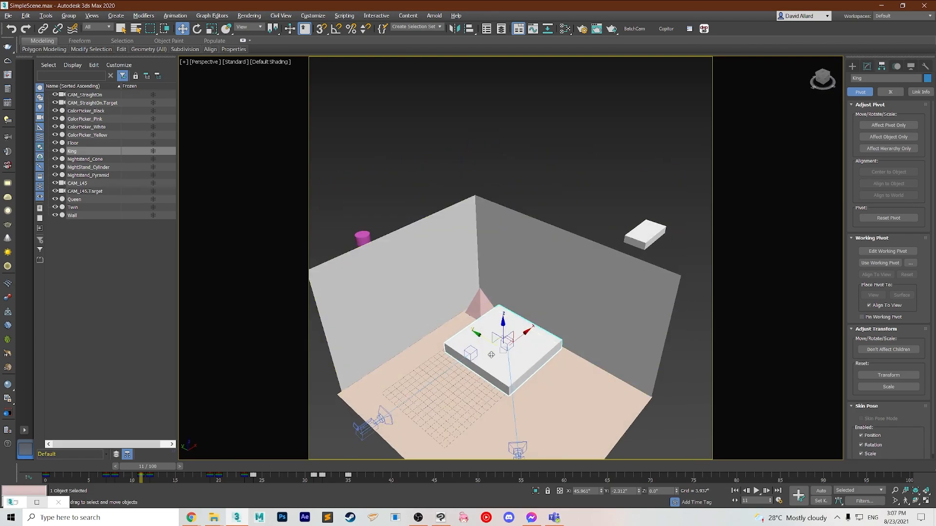
pyautogui.moveTo(458, 388)
pyautogui.keyDown('alt'); pyautogui.mouseDown(button='middle')
pyautogui.moveTo(515, 382)
pyautogui.moveTo(465, 382)
pyautogui.mouseUp(button='middle'); pyautogui.keyUp('alt')
pyautogui.keyDown('alt'); pyautogui.moveTo(460, 337); pyautogui.dragTo(480, 288, button='middle'); pyautogui.keyUp('alt')
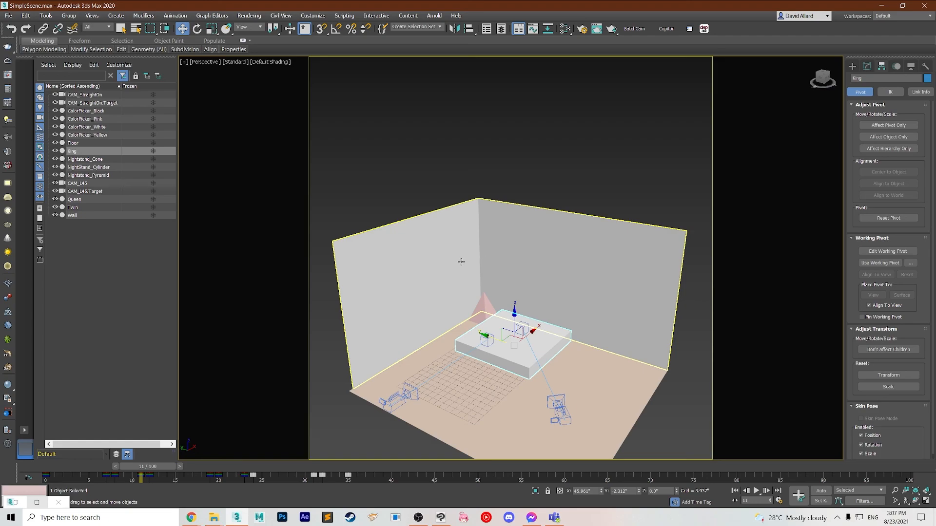
pyautogui.keyDown('alt'); pyautogui.moveTo(463, 261); pyautogui.dragTo(528, 295, button='middle'); pyautogui.keyUp('alt')
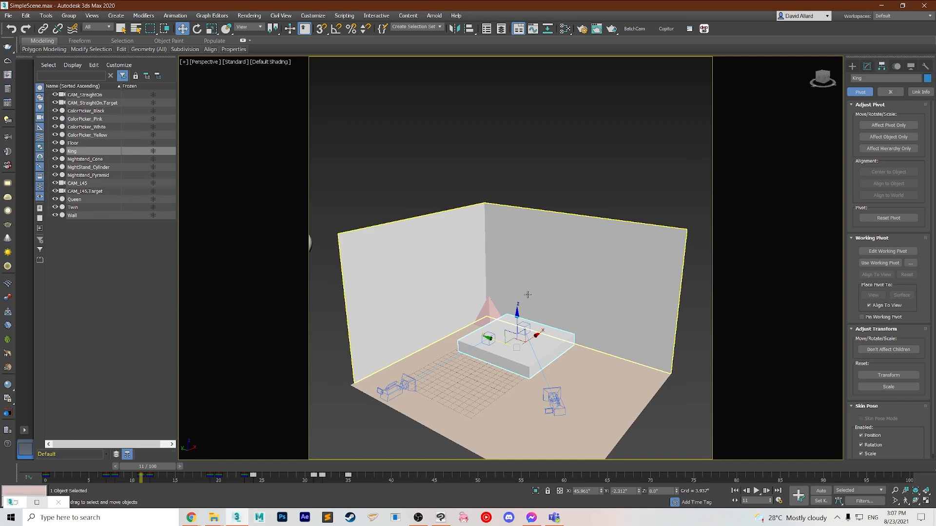